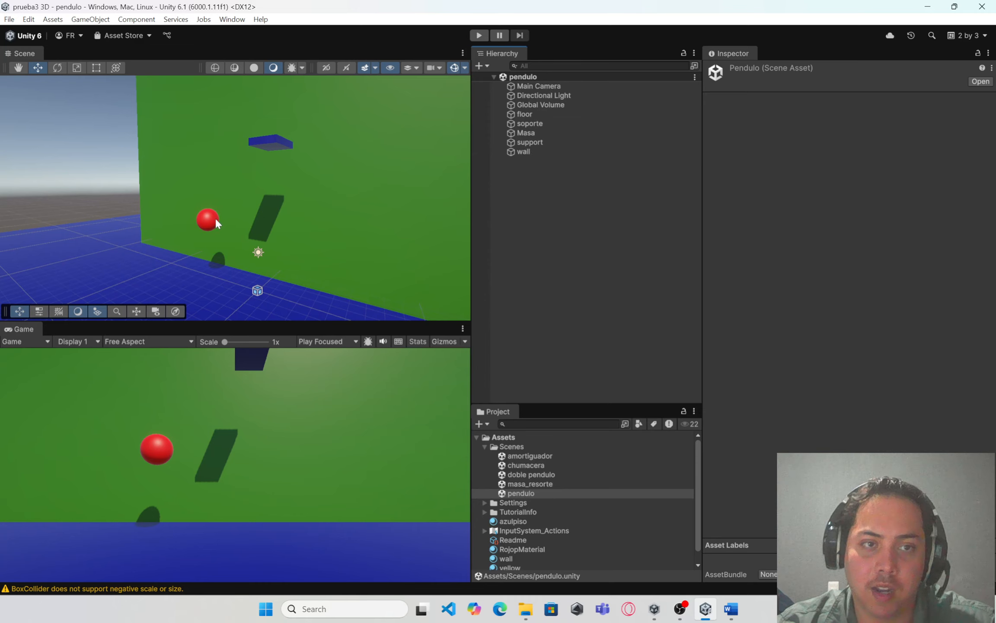
Select the red sphere and the blue support block in the scene to identify the pendulum's parts, and clear the selection.
{"action": "left_click", "coordinate": [215, 221]}
{"action": "left_click", "coordinate": [269, 148]}
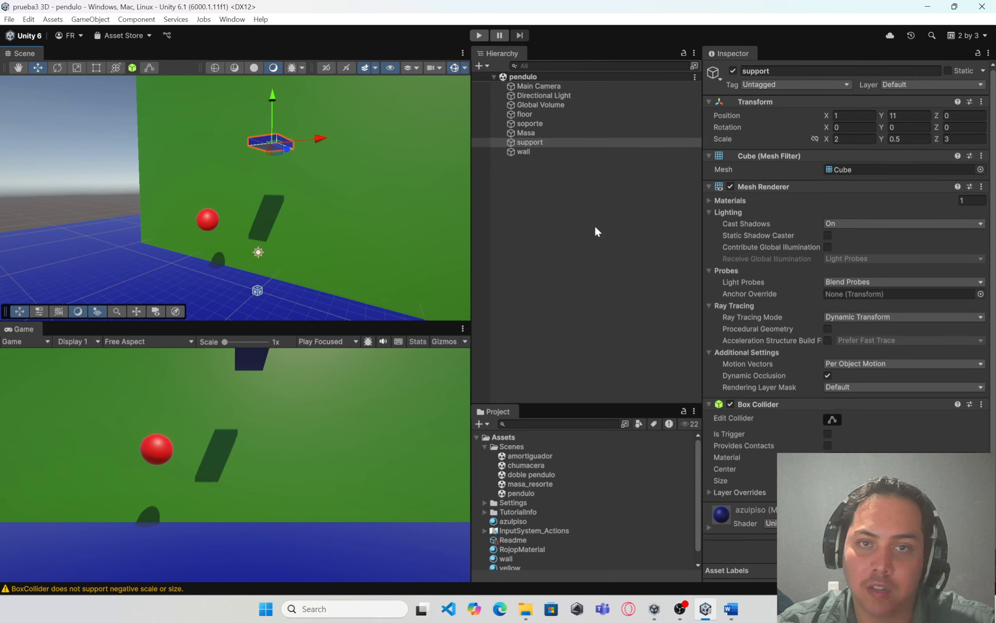
{"action": "left_click", "coordinate": [606, 199]}
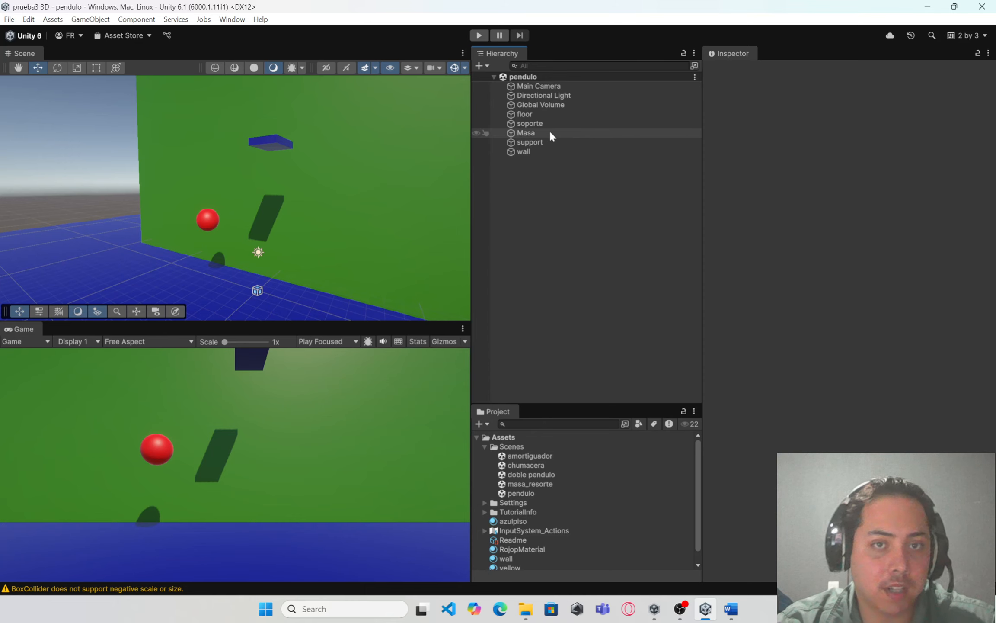
Select the floor, support and wall objects together to point out the static parts of the scene.
{"action": "left_click", "coordinate": [536, 116]}
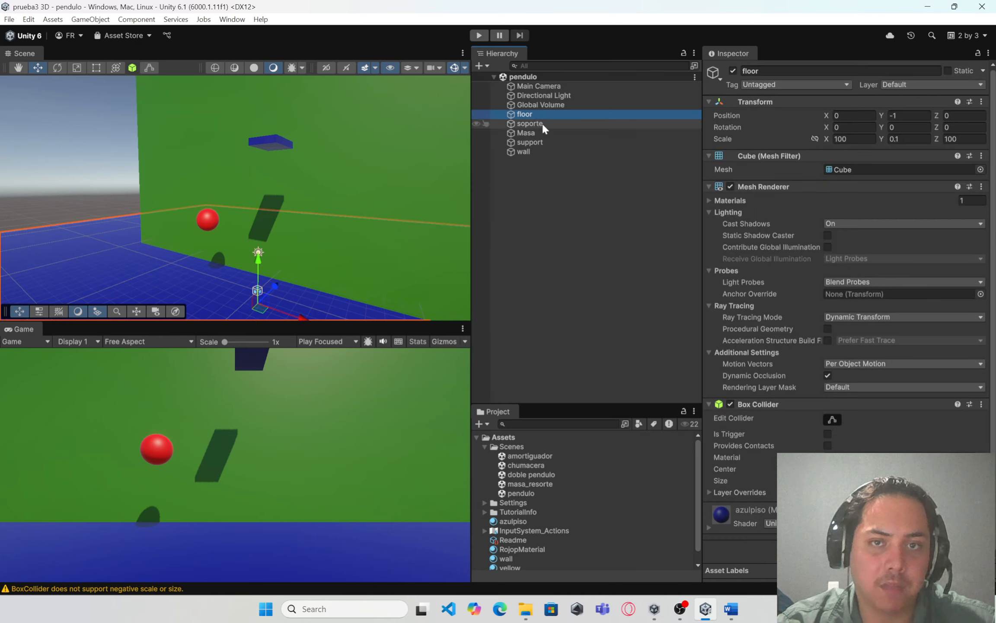
{"action": "left_click", "coordinate": [544, 142], "text": "ctrl"}
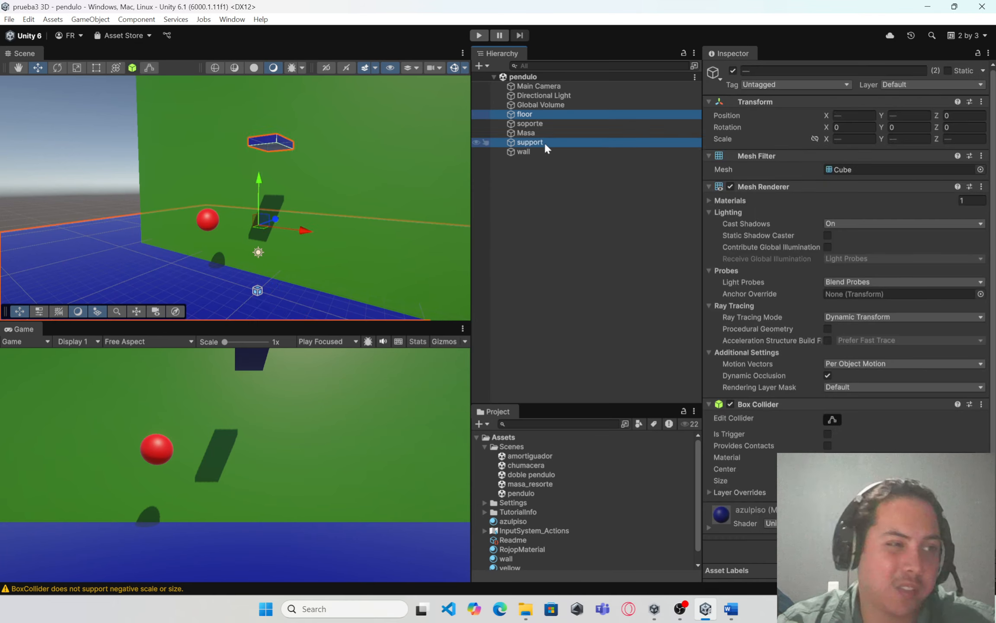
{"action": "left_click", "coordinate": [528, 152], "text": "ctrl"}
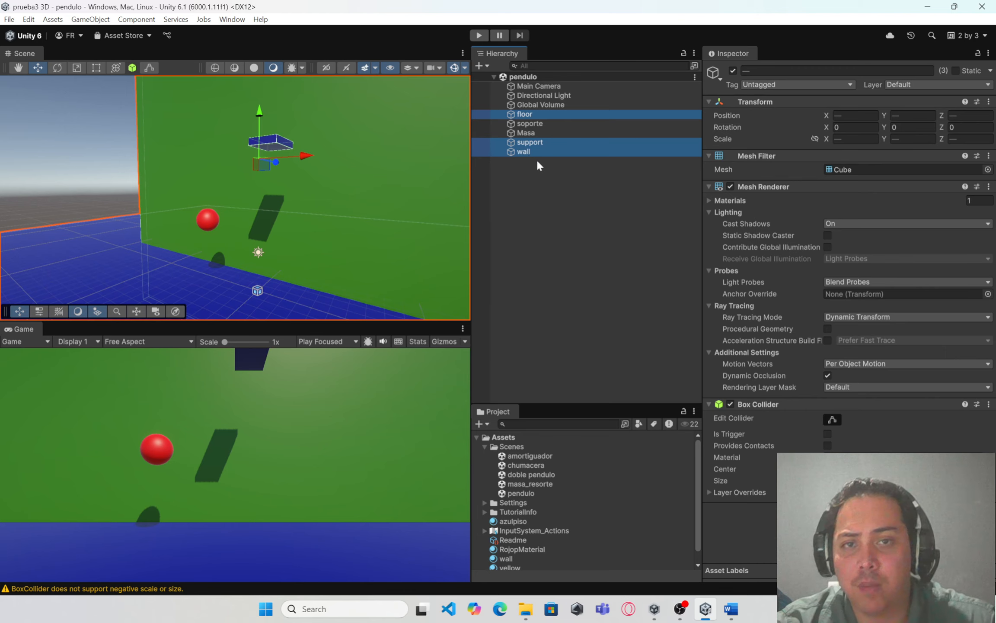
{"action": "left_click", "coordinate": [536, 159]}
Select soporte together with Masa, and review the Rigidbody settings of soporte on its own.
{"action": "left_click", "coordinate": [539, 123]}
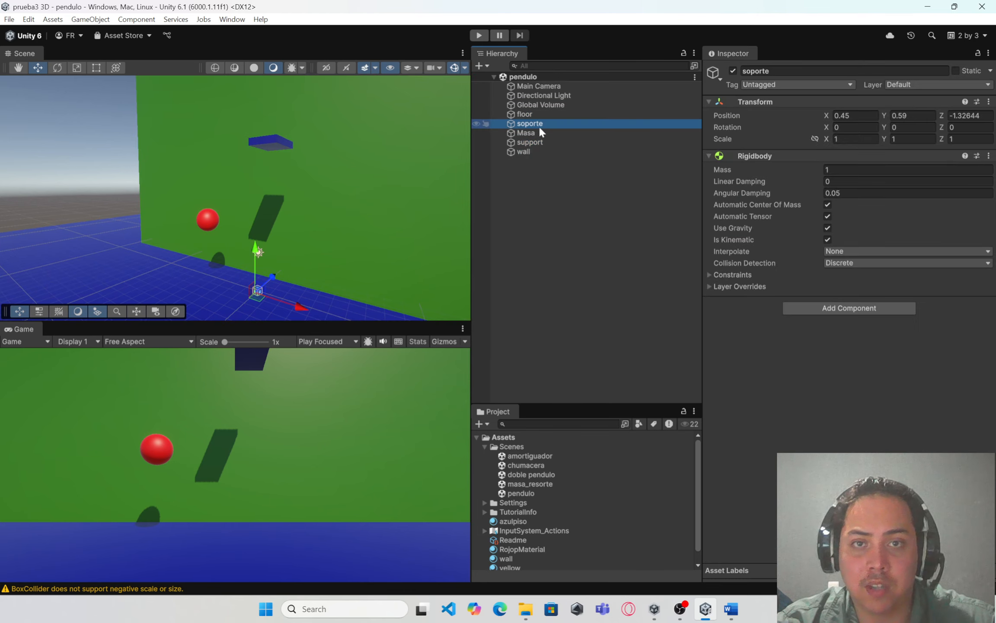
{"action": "left_click", "coordinate": [537, 132], "text": "ctrl"}
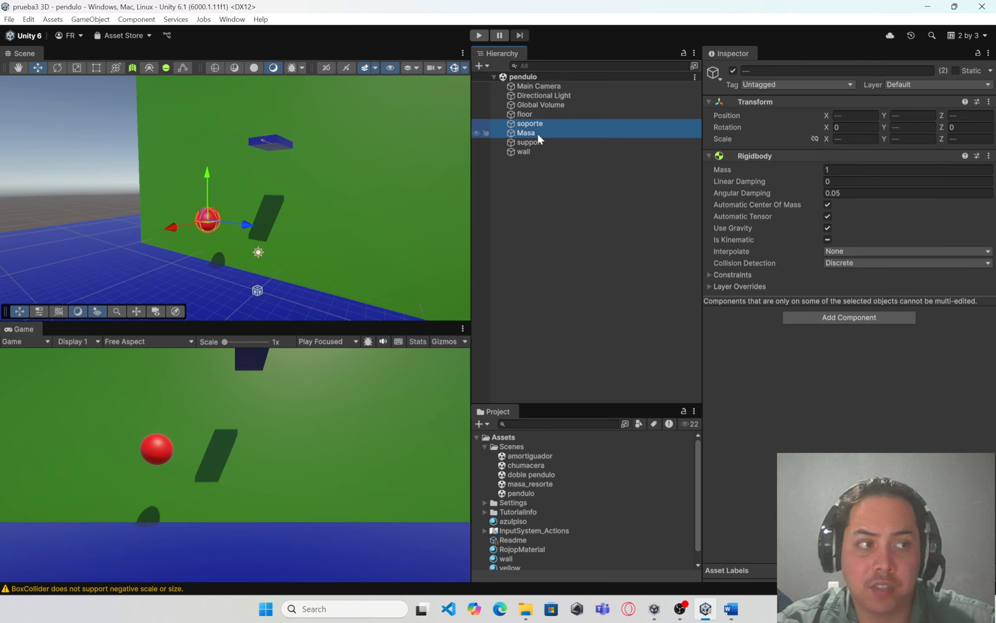
{"action": "left_click", "coordinate": [547, 123]}
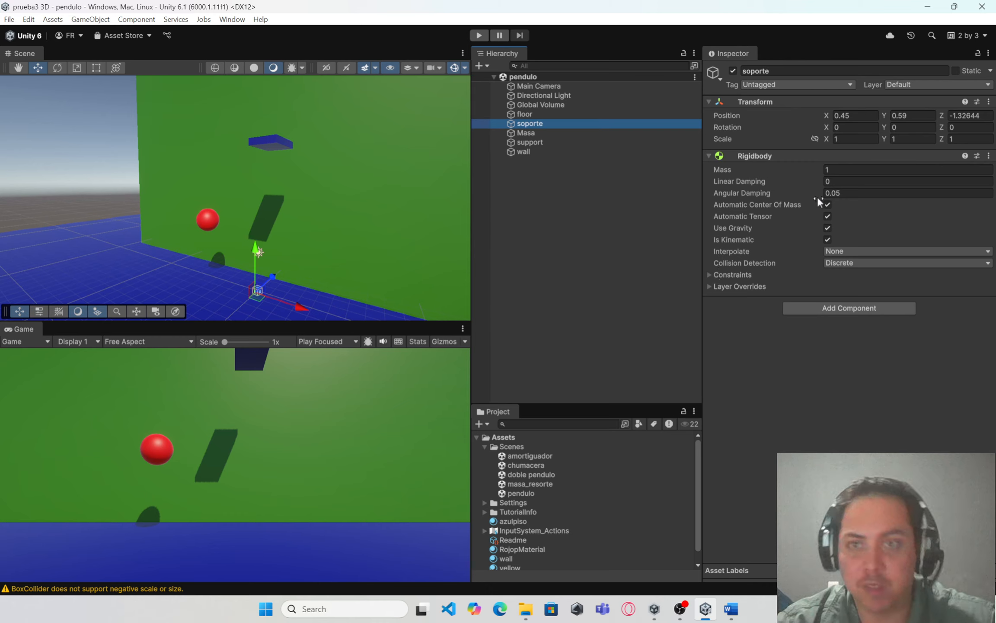
{"action": "left_click", "coordinate": [828, 181]}
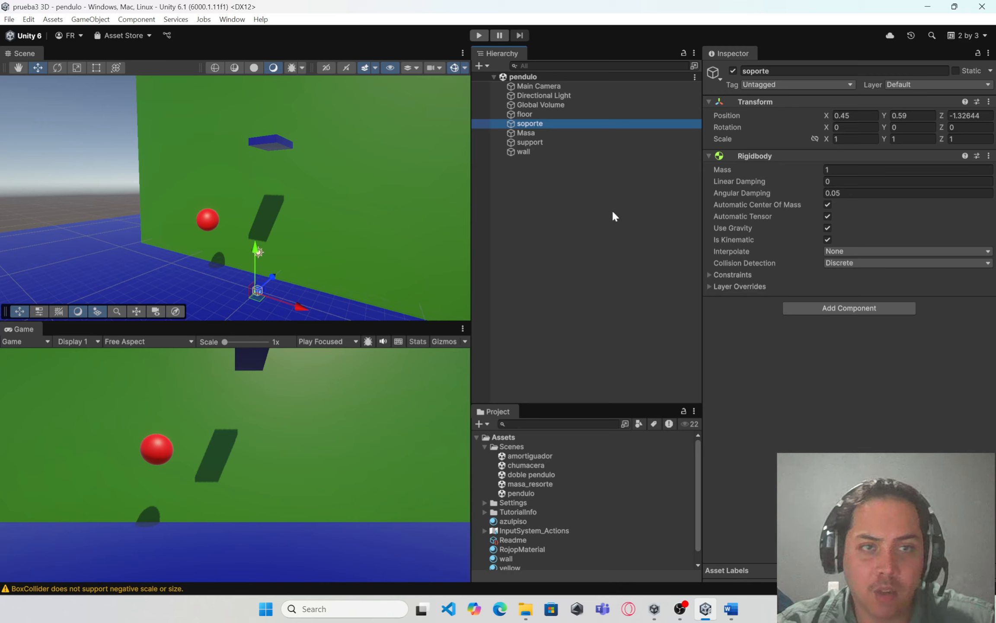
Select Masa, run the pendulum simulation to watch its position and rotation, and stop it.
{"action": "left_click", "coordinate": [523, 134]}
{"action": "left_click", "coordinate": [480, 36]}
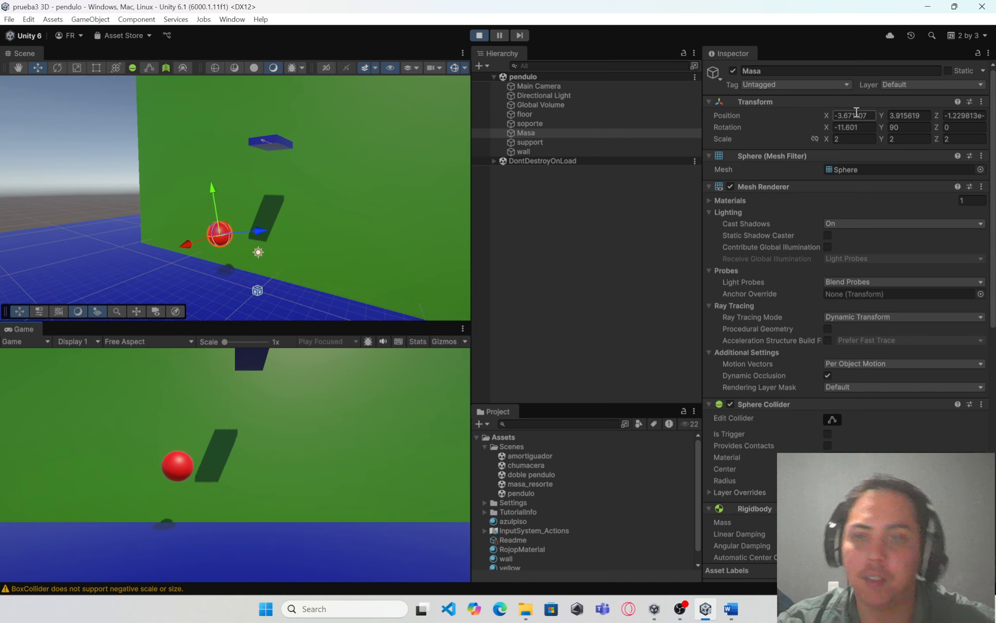
{"action": "left_click", "coordinate": [483, 35]}
Stretch the Masa sphere by setting its scale to X 4, Y 5 and Z 10.
{"action": "left_click", "coordinate": [854, 140]}
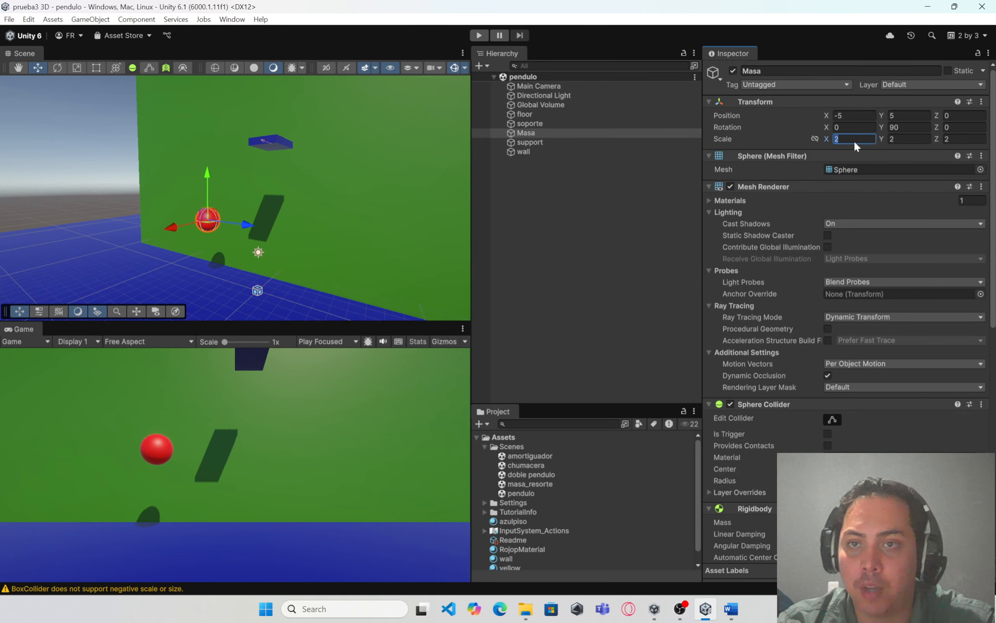
{"action": "type", "text": "4"}
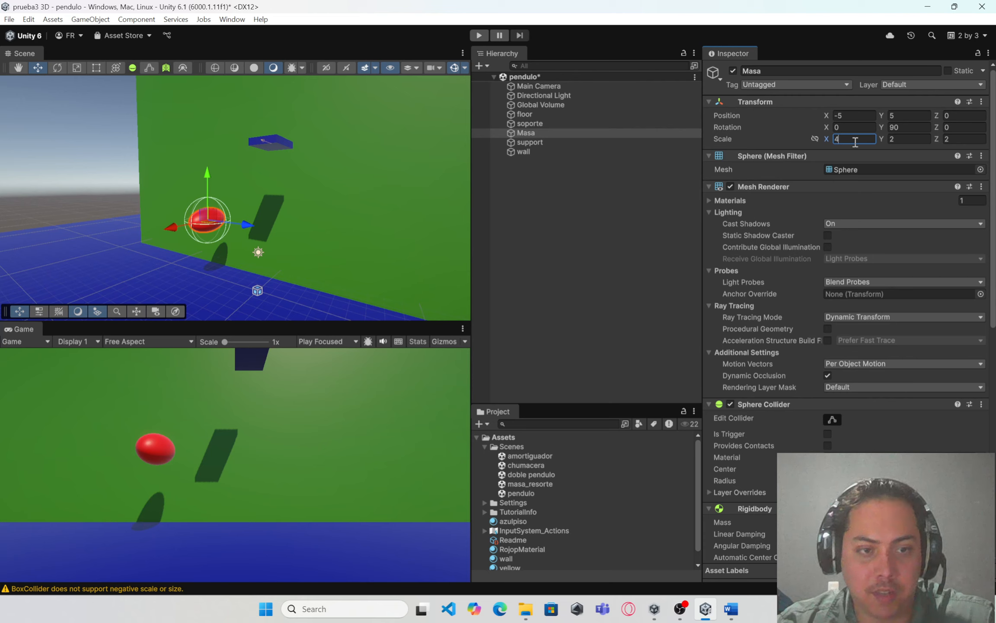
{"action": "key", "text": "w"}
{"action": "right_click_drag", "start_coordinate": [412, 236], "coordinate": [327, 242]}
{"action": "left_click", "coordinate": [907, 141]}
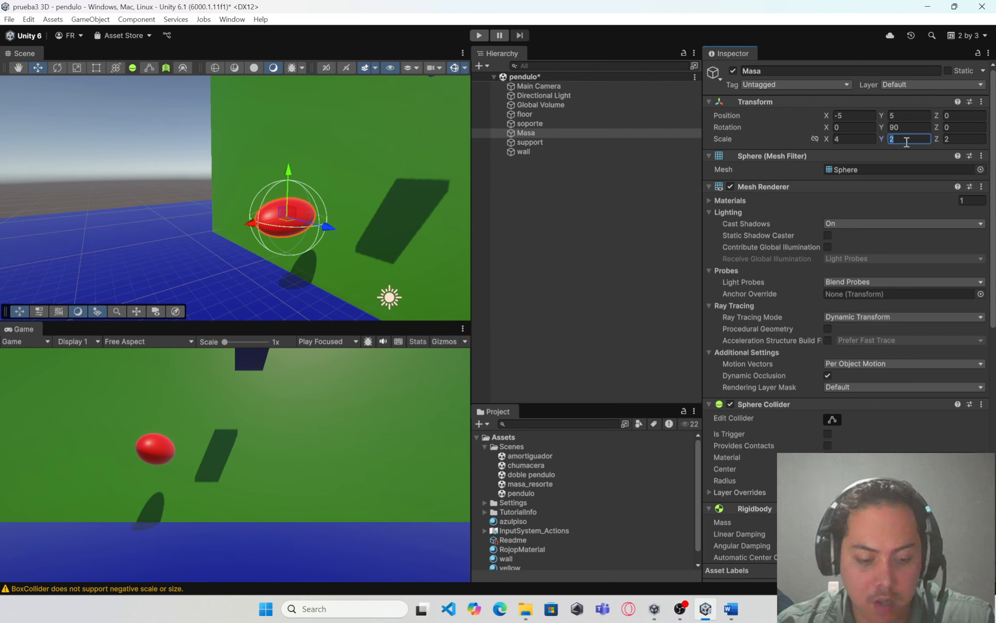
{"action": "type", "text": "5"}
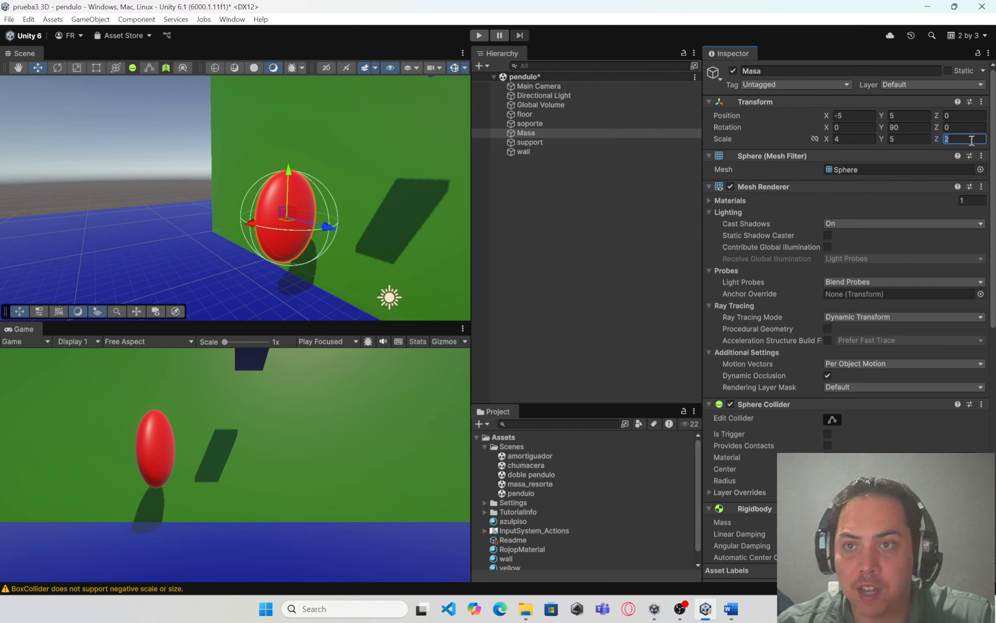
{"action": "type", "text": "10"}
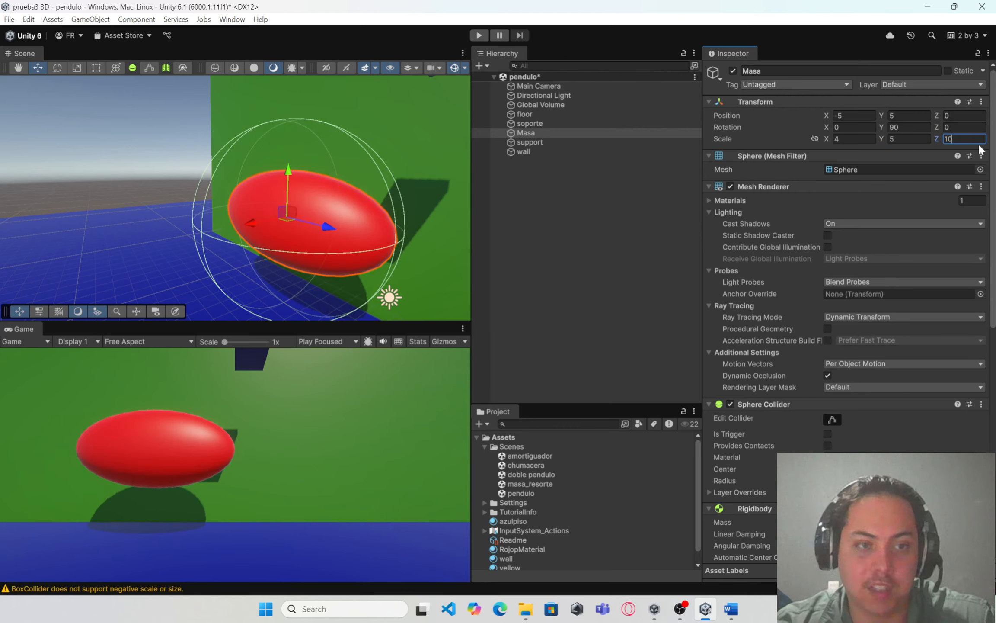
{"action": "type", "text": "2"}
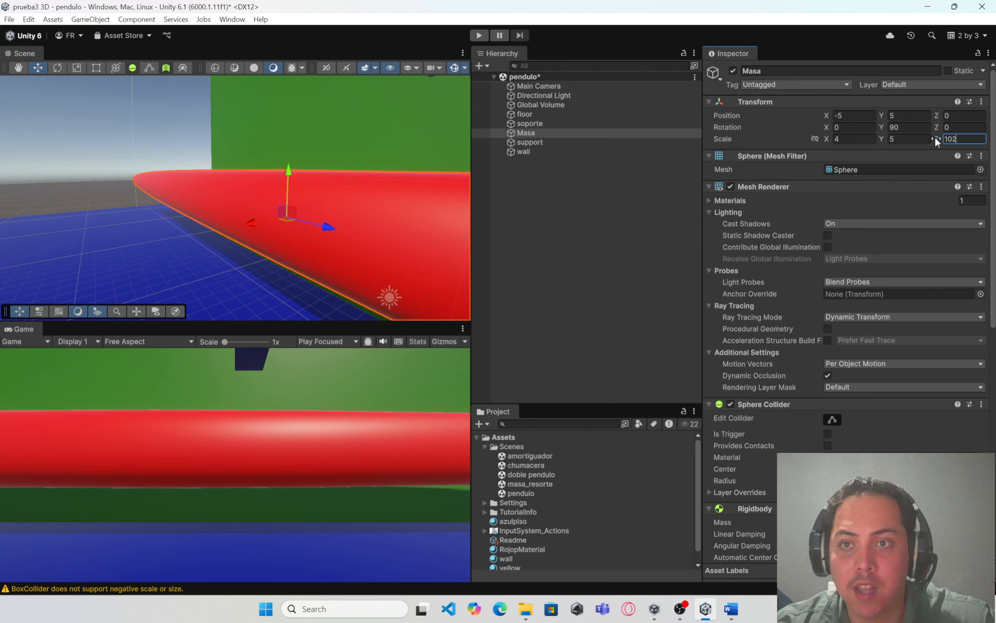
Restore Masa's round shape by setting its X, Y and Z scale to 2.
{"action": "key", "text": "BackSpace"}
{"action": "key", "text": "BackSpace"}
{"action": "key", "text": "BackSpace"}
{"action": "left_click", "coordinate": [909, 139]}
{"action": "type", "text": "2"}
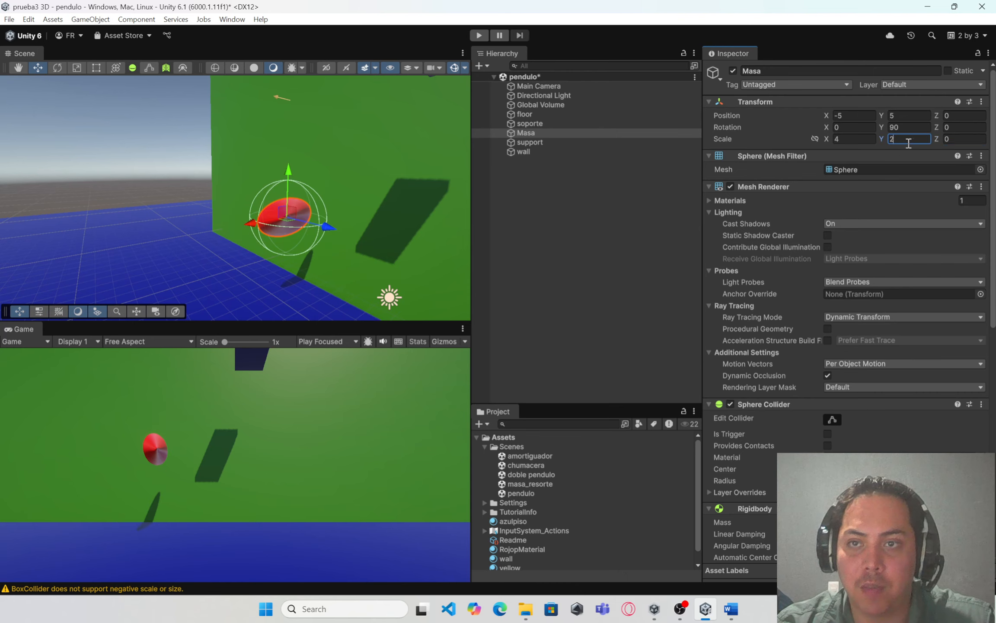
{"action": "key", "text": "Tab"}
{"action": "type", "text": "2"}
{"action": "left_click", "coordinate": [854, 139]}
{"action": "type", "text": "2"}
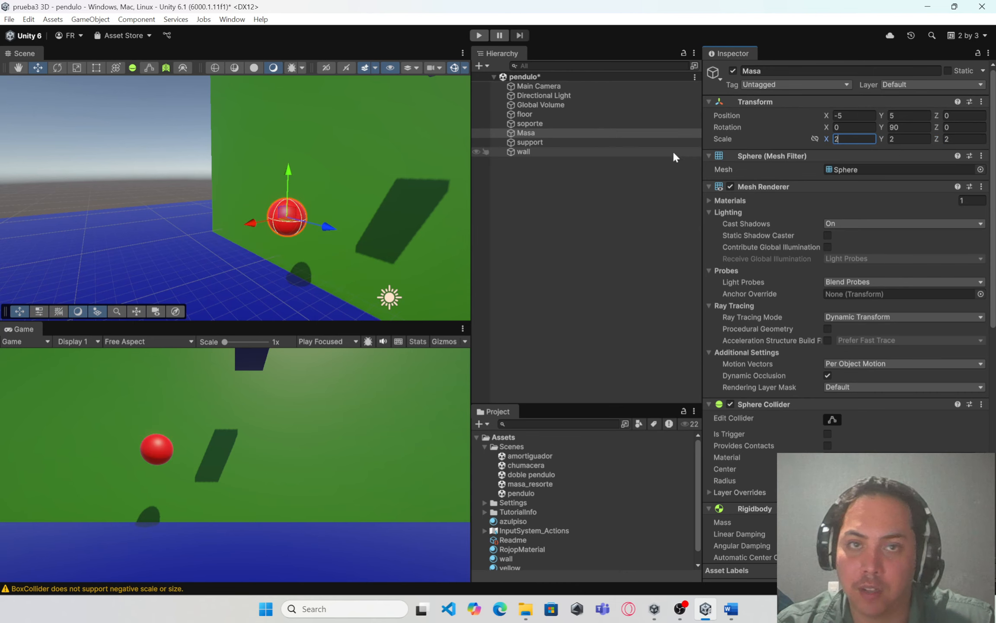
Run the simulation, review the Rigidbody of soporte and the Rigidbody and Hinge Joint of Masa, and stop it.
{"action": "left_click", "coordinate": [480, 35]}
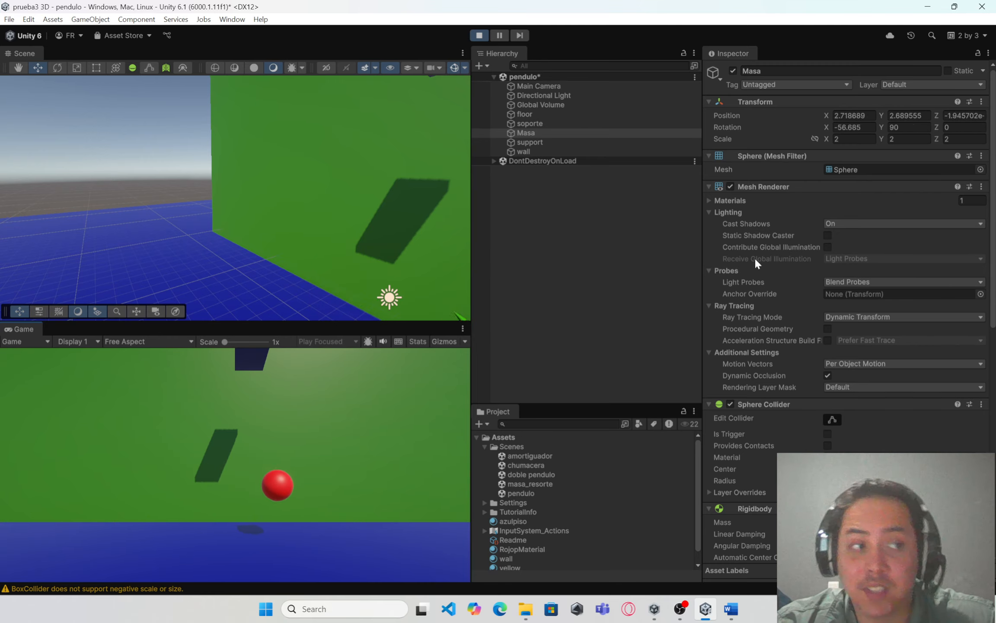
{"action": "scroll", "coordinate": [756, 243], "scroll_direction": "down", "scroll_amount": 5}
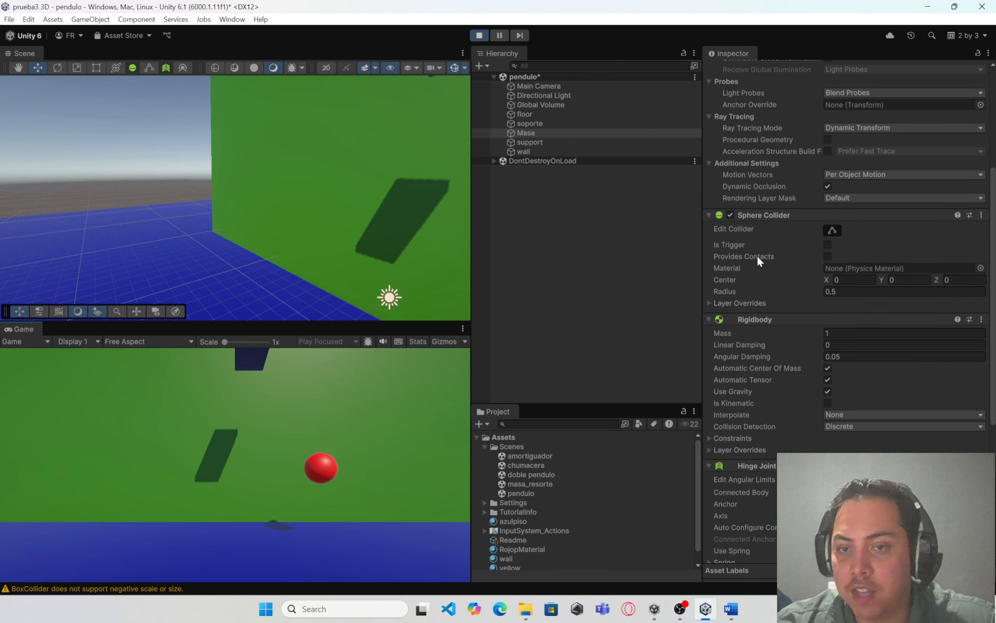
{"action": "left_click", "coordinate": [565, 121]}
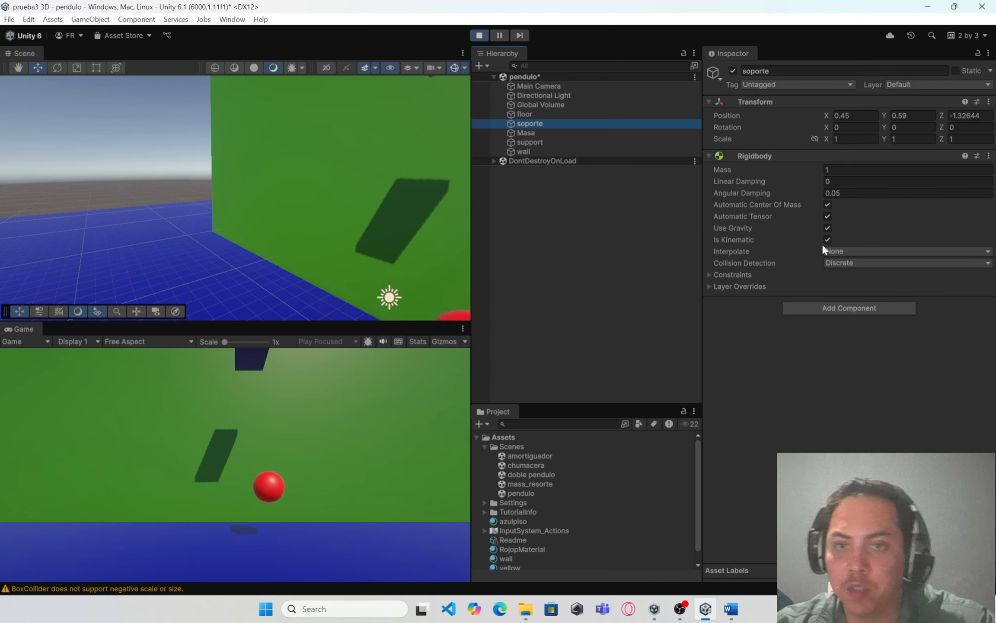
{"action": "left_click", "coordinate": [544, 132]}
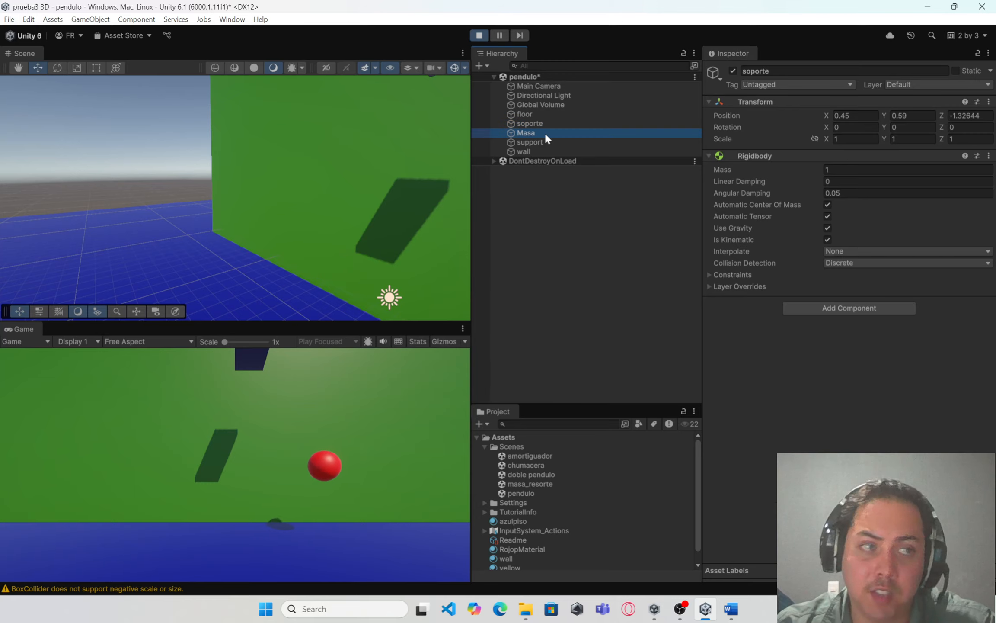
{"action": "scroll", "coordinate": [789, 324], "scroll_direction": "down", "scroll_amount": 6}
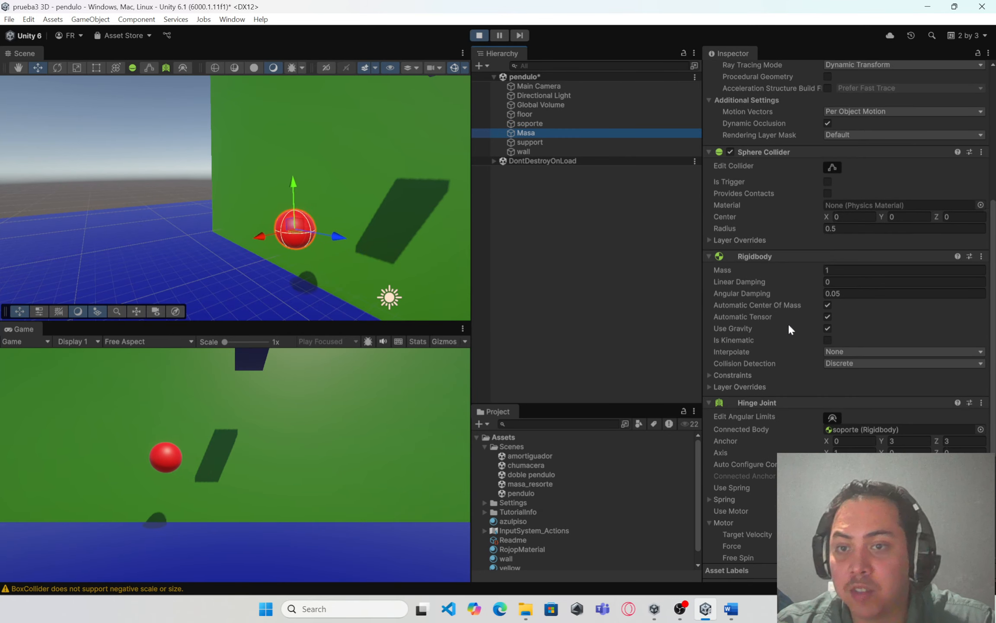
{"action": "scroll", "coordinate": [803, 414], "scroll_direction": "down", "scroll_amount": 2}
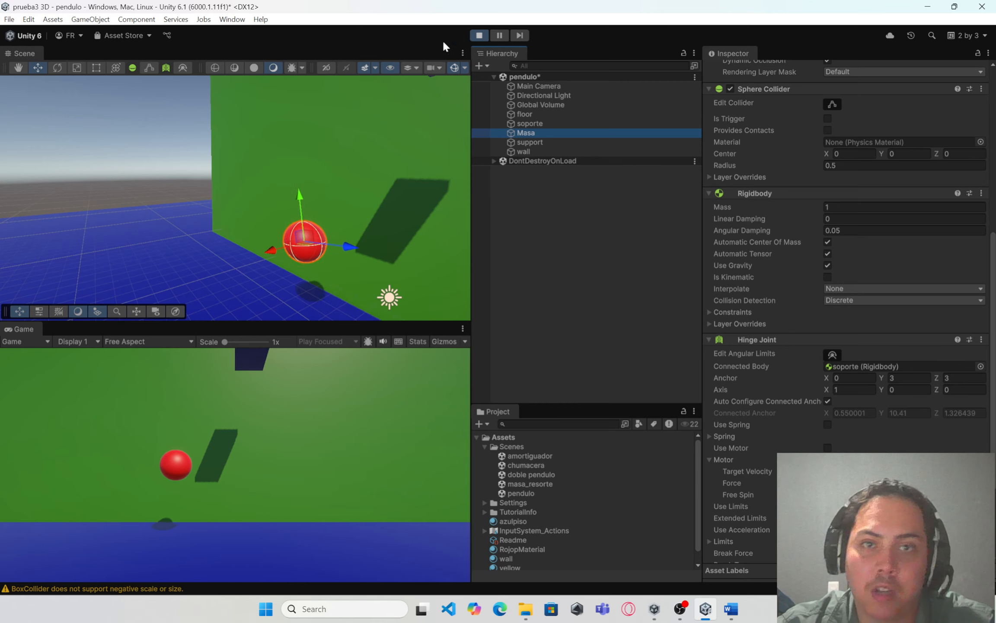
{"action": "left_click", "coordinate": [476, 37]}
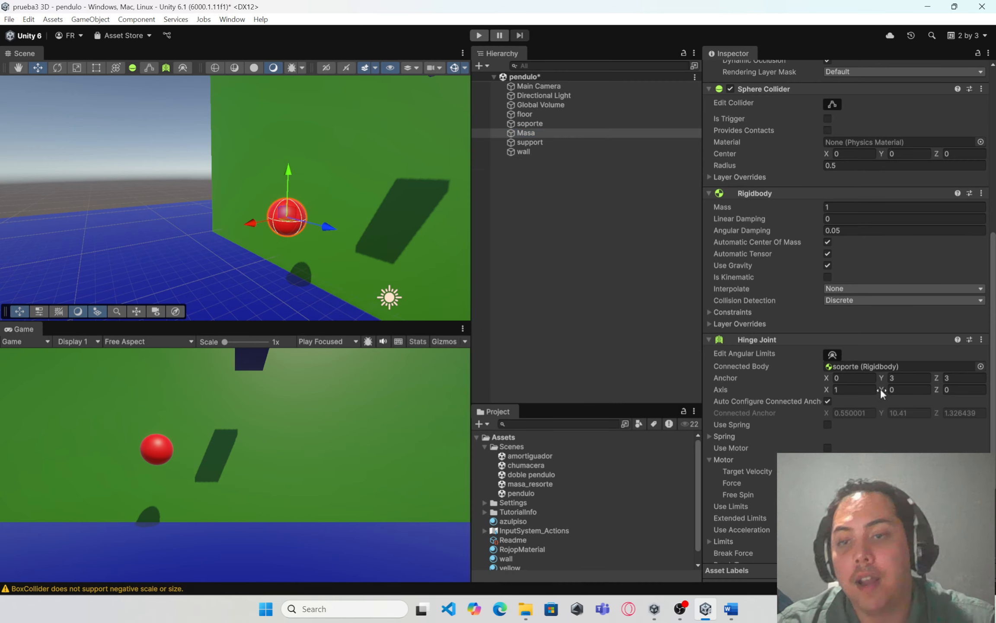
Examine the Y and Z anchor values of Masa's Hinge Joint relative to the support block.
{"action": "right_click_drag", "start_coordinate": [370, 229], "coordinate": [436, 279]}
{"action": "key", "text": "w"}
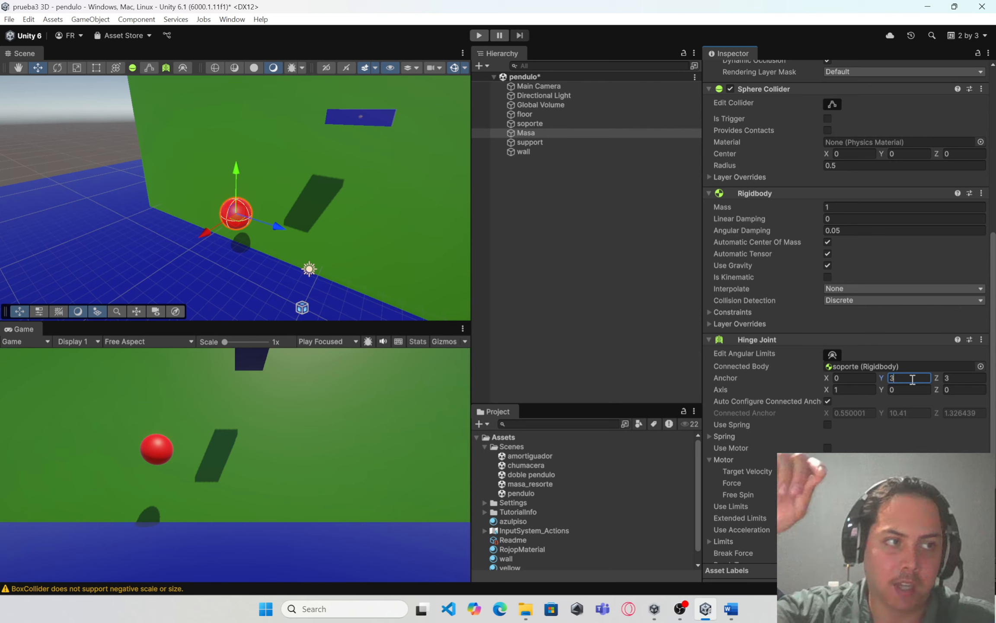
{"action": "left_click", "coordinate": [954, 379]}
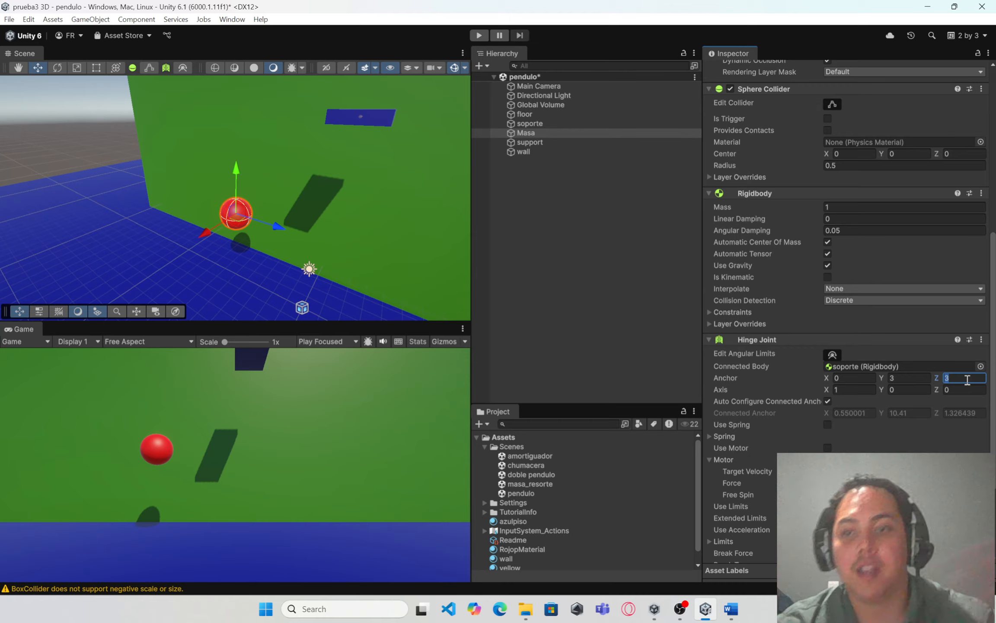
Run the simulation again, examine the spring and motor options of Masa's Hinge Joint, and stop it.
{"action": "left_click", "coordinate": [480, 35]}
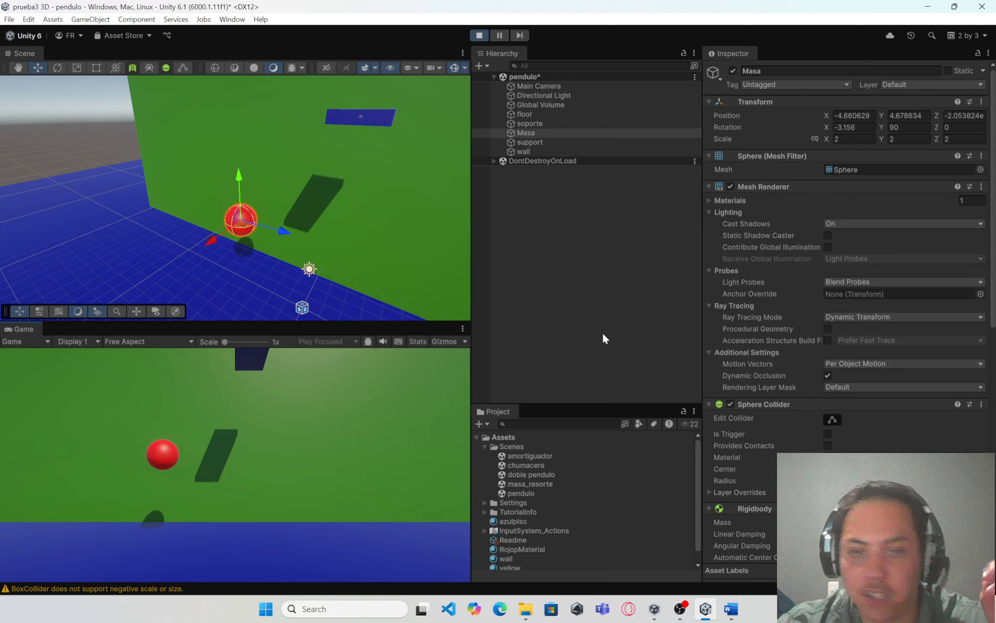
{"action": "scroll", "coordinate": [712, 398], "scroll_direction": "down", "scroll_amount": 4}
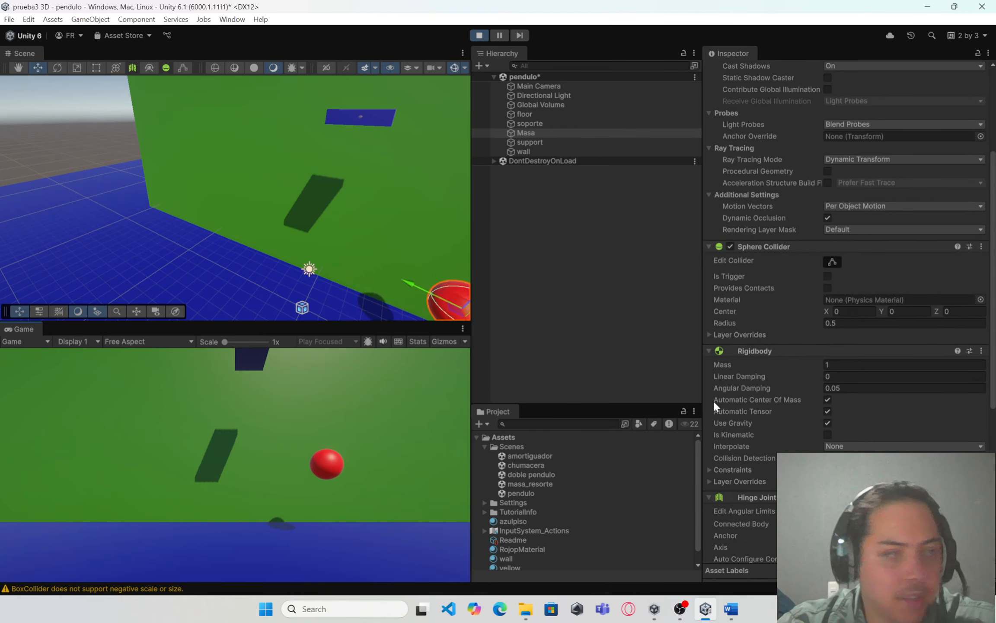
{"action": "scroll", "coordinate": [713, 400], "scroll_direction": "down", "scroll_amount": 7}
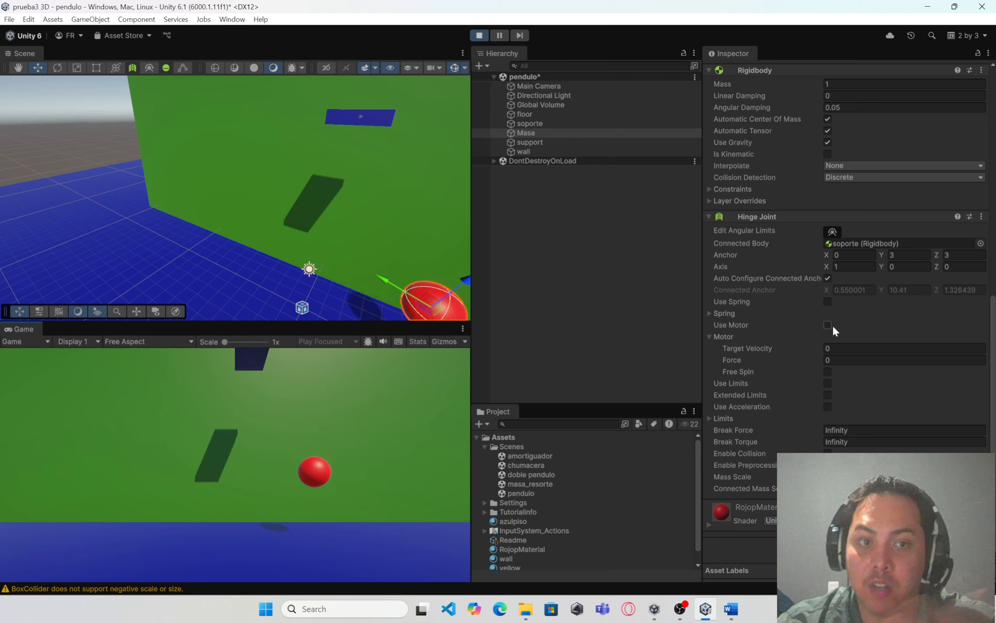
{"action": "left_click", "coordinate": [478, 35]}
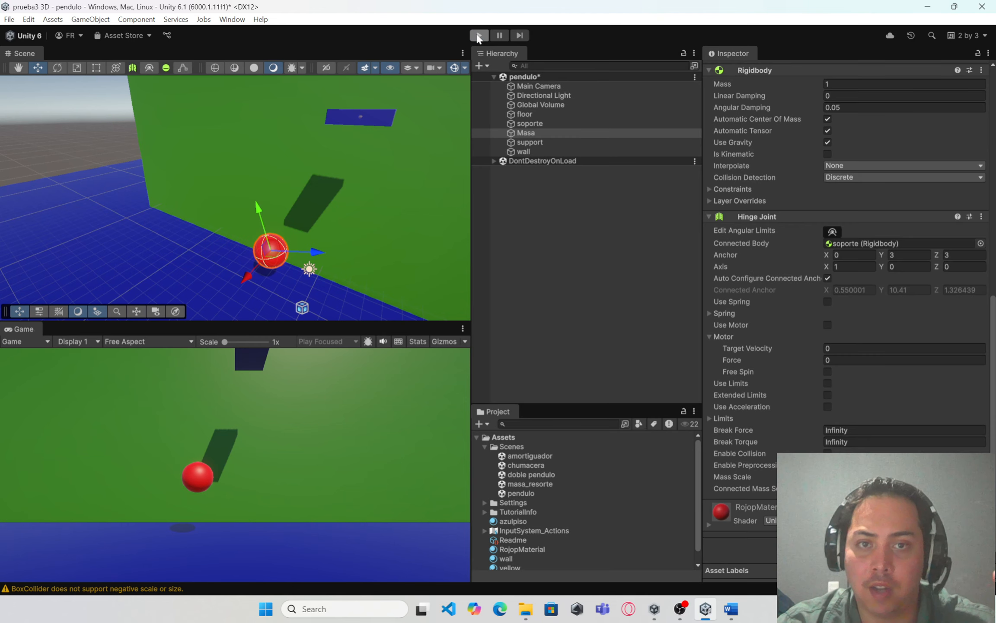
Save the changes to the pendulo scene and open the masa_resorte scene.
{"action": "double_click", "coordinate": [552, 483]}
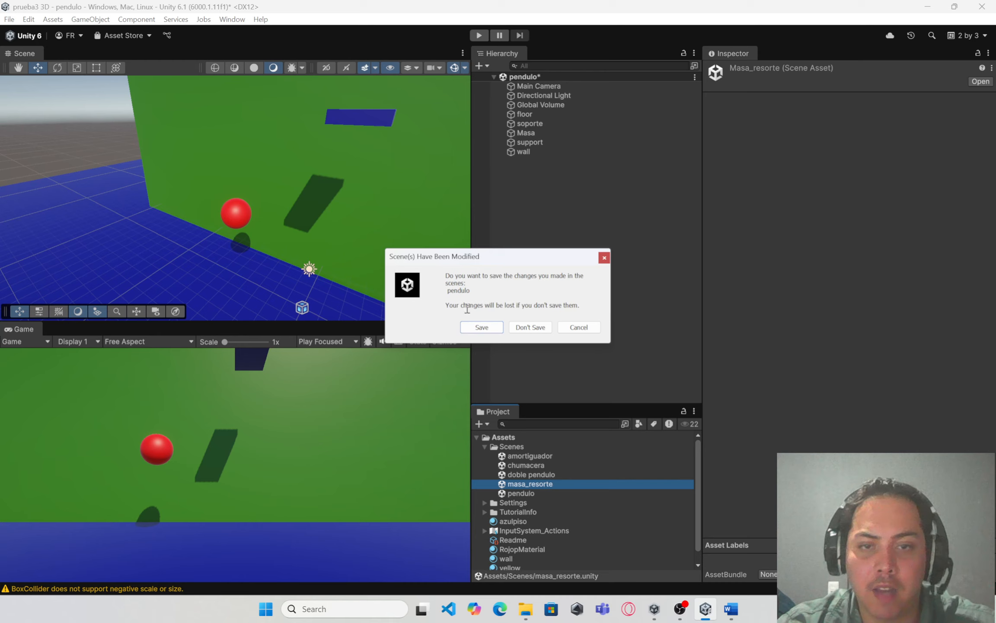
{"action": "left_click", "coordinate": [482, 331]}
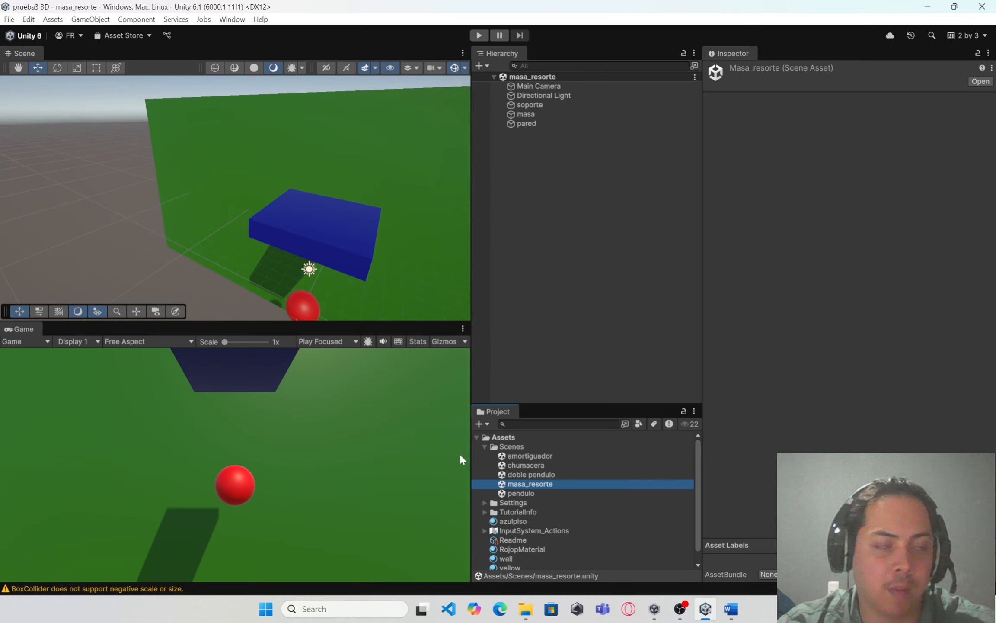
{"action": "scroll", "coordinate": [522, 499], "scroll_direction": "down", "scroll_amount": 1}
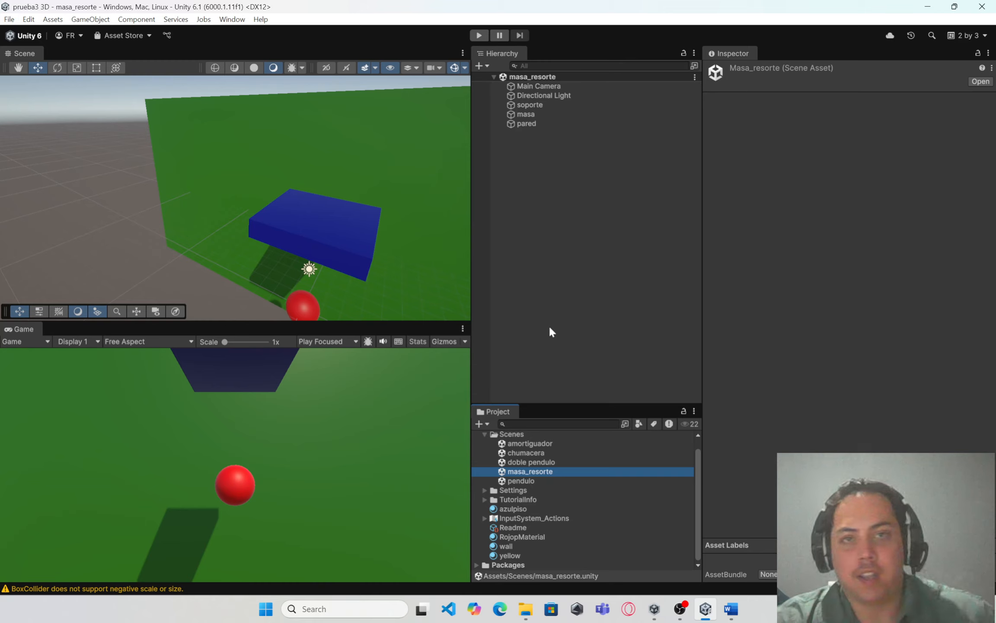
{"action": "right_click_drag", "start_coordinate": [402, 252], "coordinate": [381, 372]}
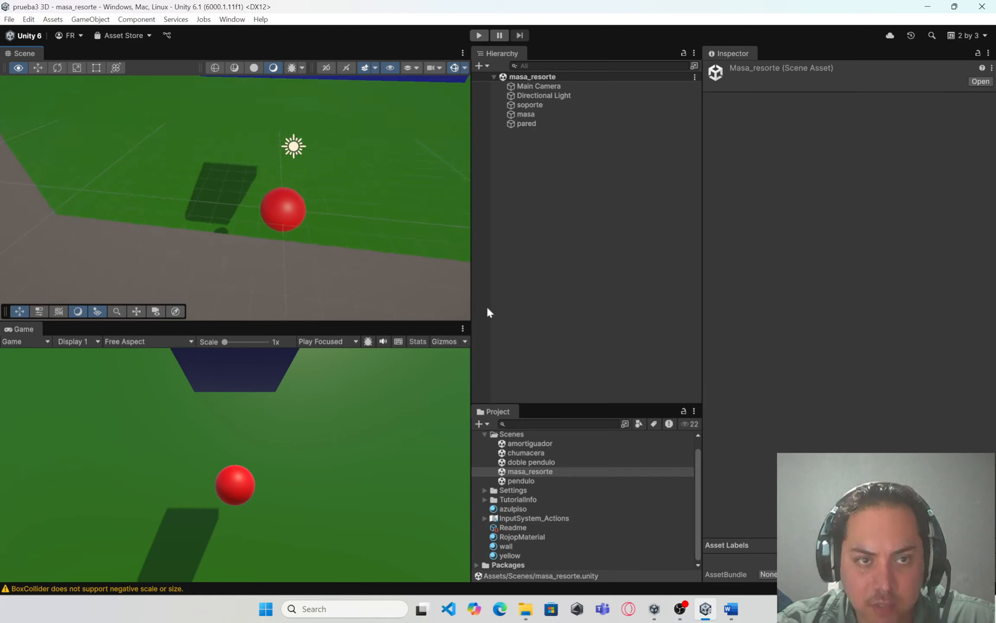
Examine the soporte, masa and pared objects of the masa_resorte scene, including soporte's Rigidbody settings.
{"action": "left_click", "coordinate": [547, 106]}
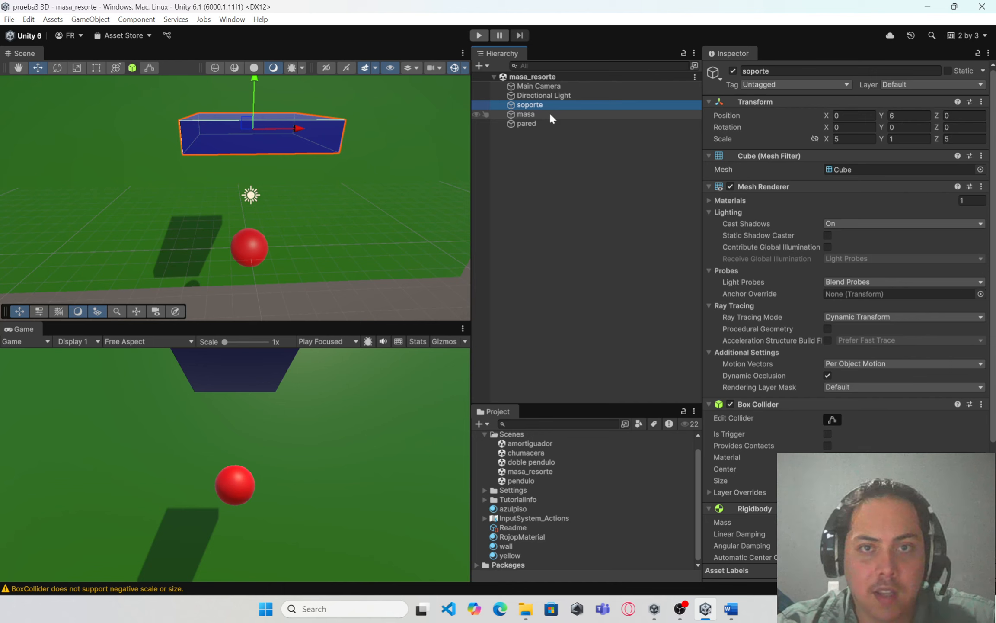
{"action": "left_click", "coordinate": [550, 113]}
{"action": "left_click", "coordinate": [550, 122]}
{"action": "left_click", "coordinate": [539, 105]}
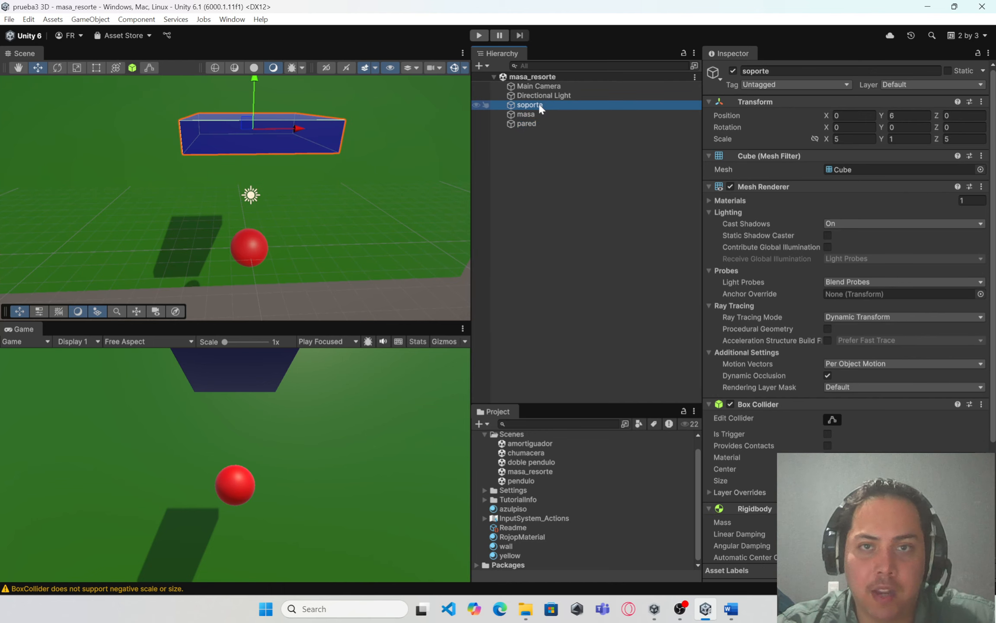
{"action": "scroll", "coordinate": [775, 330], "scroll_direction": "down", "scroll_amount": 5}
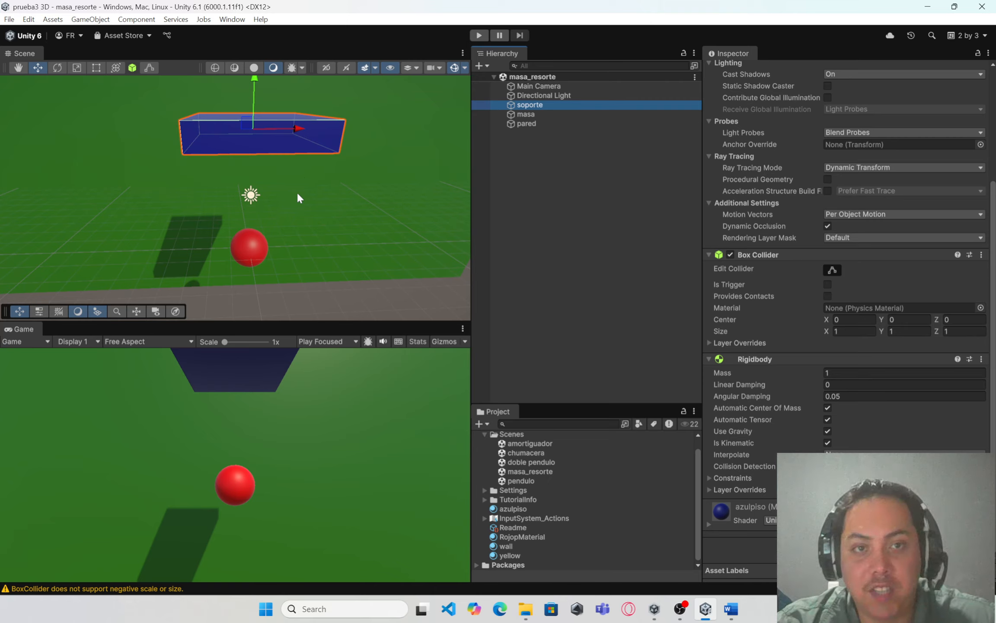
Run the mass-spring simulation, select the red masa sphere while it moves, and stop the simulation.
{"action": "left_click", "coordinate": [479, 35]}
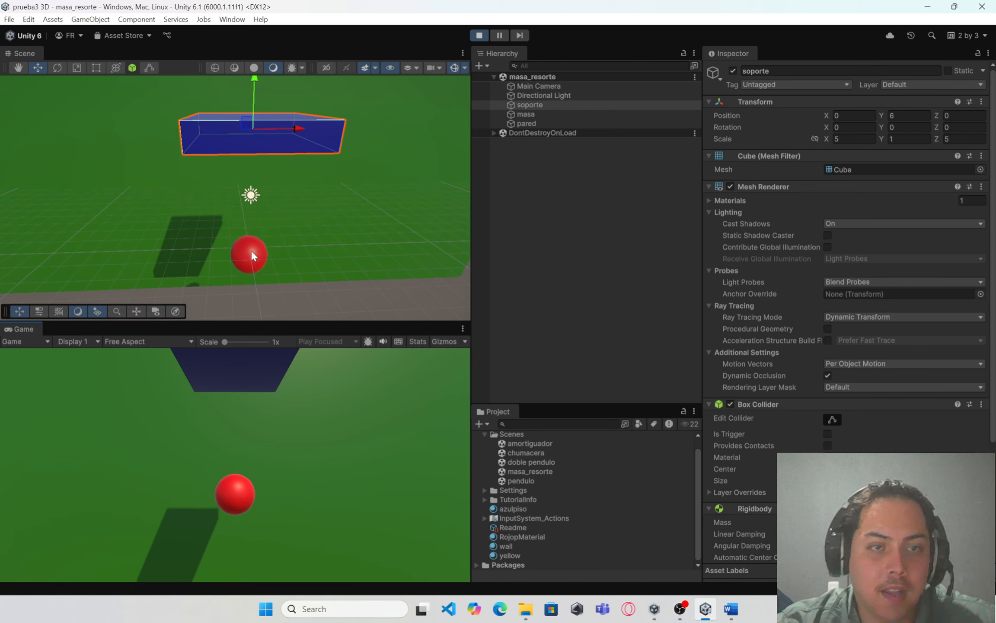
{"action": "left_click", "coordinate": [251, 254]}
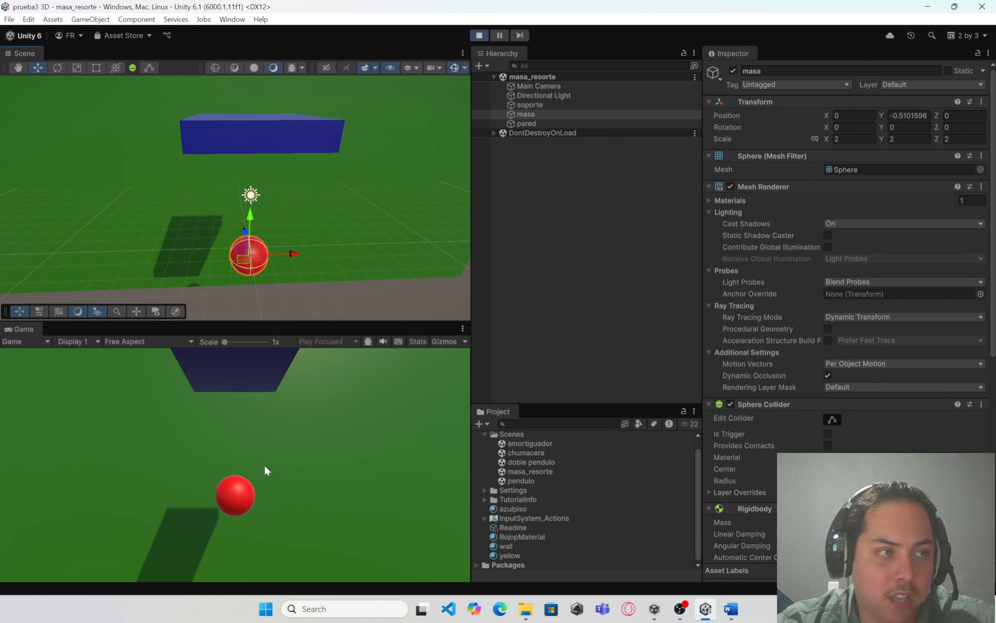
{"action": "left_click", "coordinate": [484, 34]}
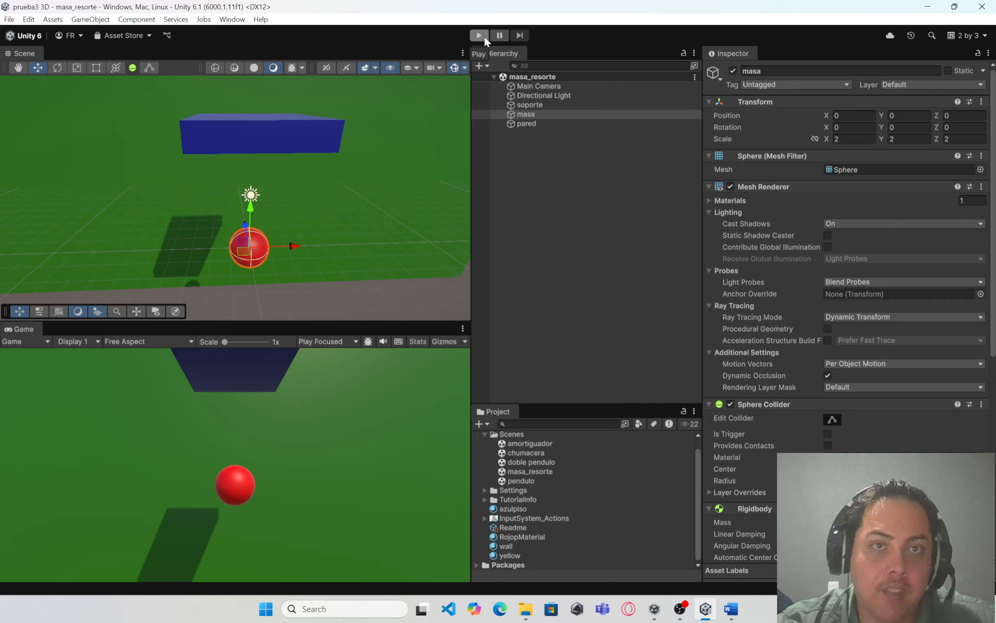
Run the simulation again and displace the masa sphere vertically in the scene to make it oscillate.
{"action": "left_click", "coordinate": [480, 35]}
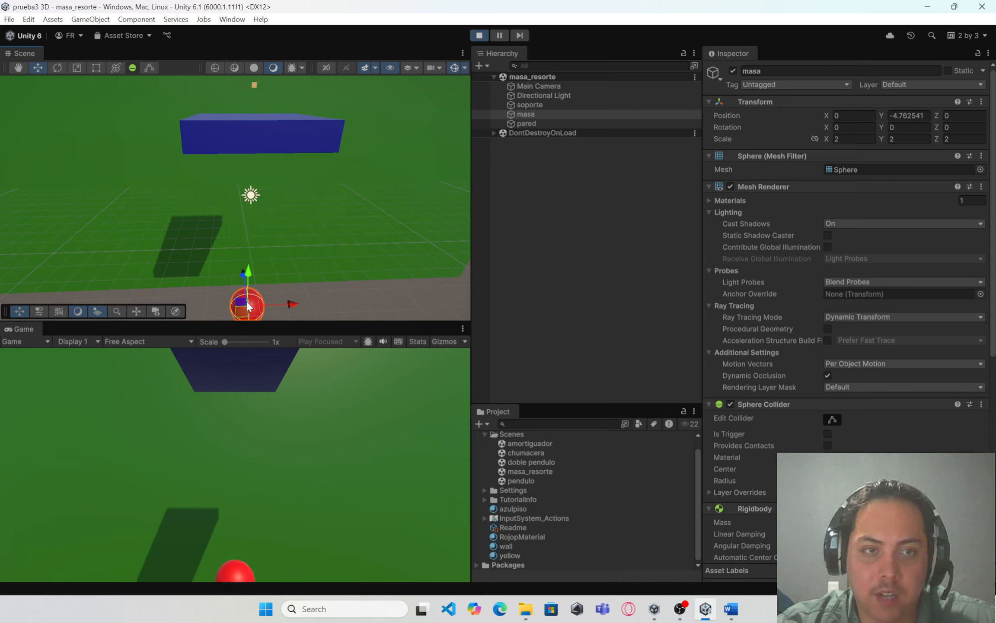
{"action": "right_click_drag", "start_coordinate": [337, 295], "coordinate": [216, 201]}
{"action": "key", "text": "d"}
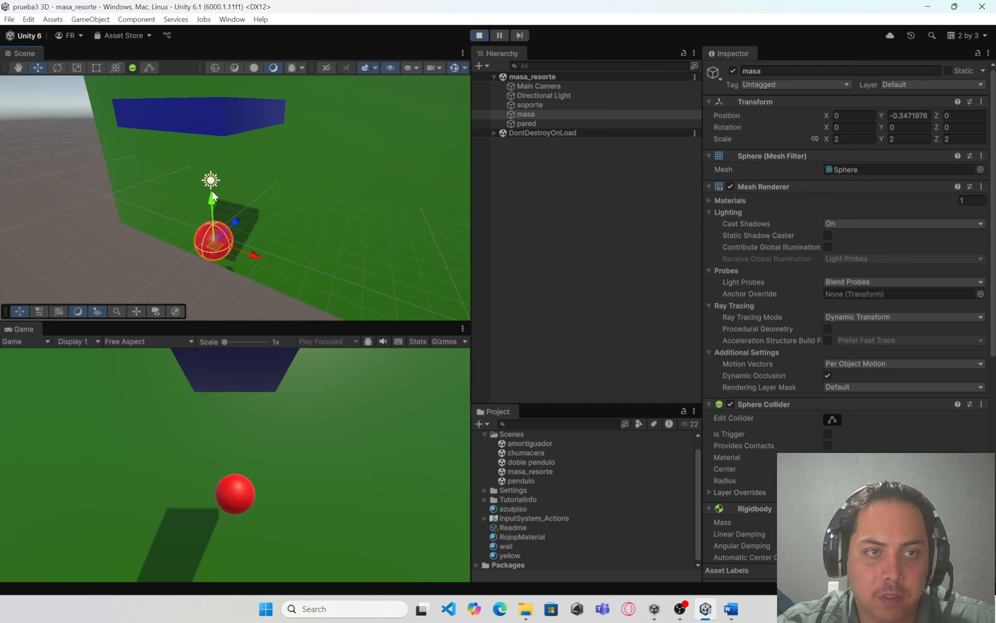
{"action": "left_click", "coordinate": [220, 178]}
{"action": "left_click_drag", "start_coordinate": [220, 179], "coordinate": [210, 119]}
{"action": "left_click", "coordinate": [215, 227]}
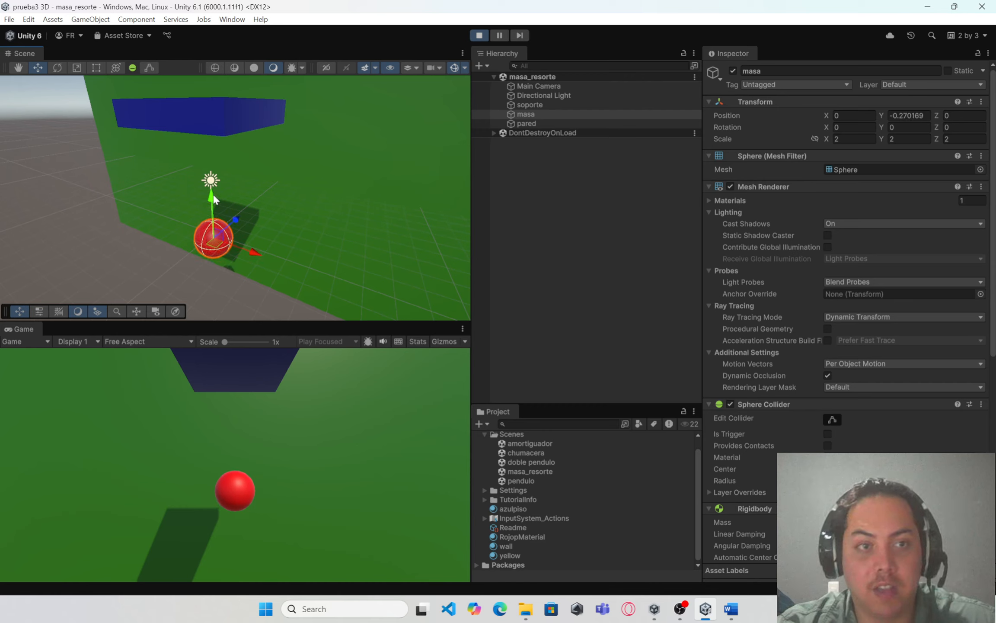
Reselect the masa sphere, examine its Rigidbody and Spring Joint components, and stop the simulation.
{"action": "left_click", "coordinate": [211, 237]}
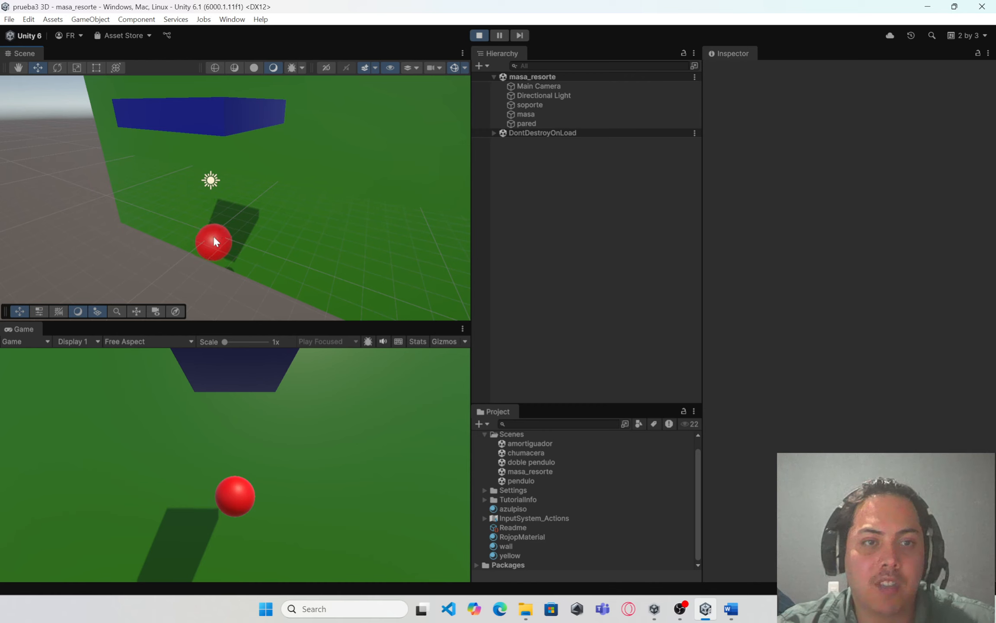
{"action": "left_click", "coordinate": [215, 240]}
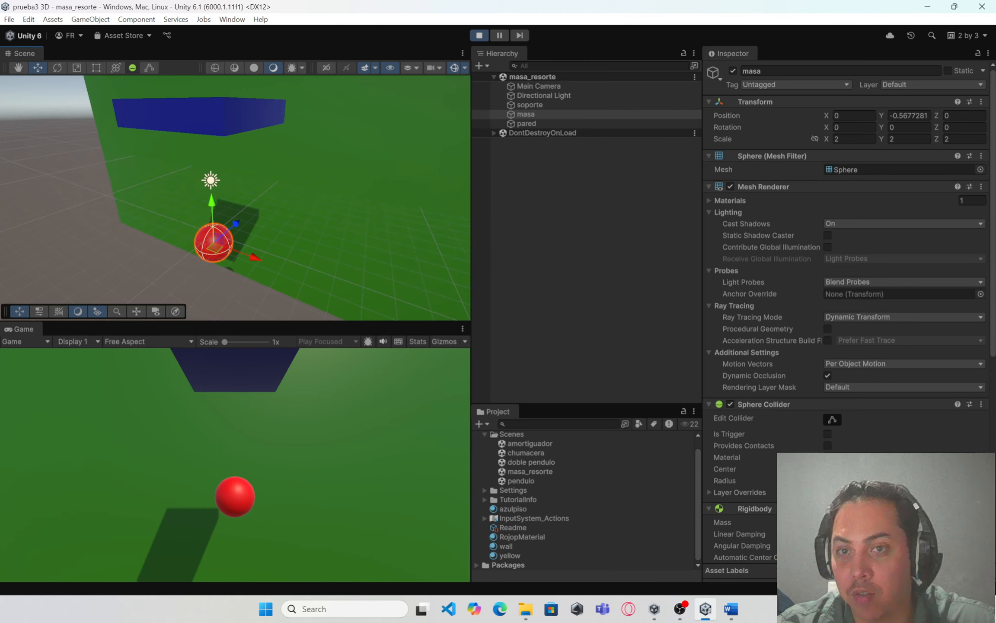
{"action": "scroll", "coordinate": [777, 298], "scroll_direction": "down", "scroll_amount": 6}
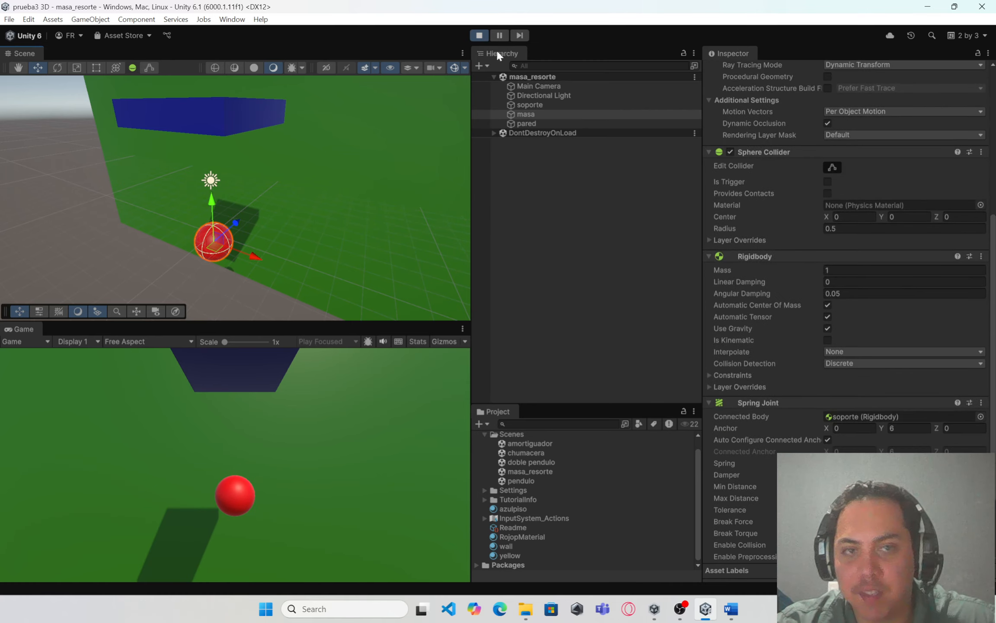
{"action": "left_click", "coordinate": [480, 36]}
Set the Damper of masa's Spring Joint to 1 and review its Spring, Min Distance and Max Distance values.
{"action": "scroll", "coordinate": [798, 298], "scroll_direction": "down", "scroll_amount": 3}
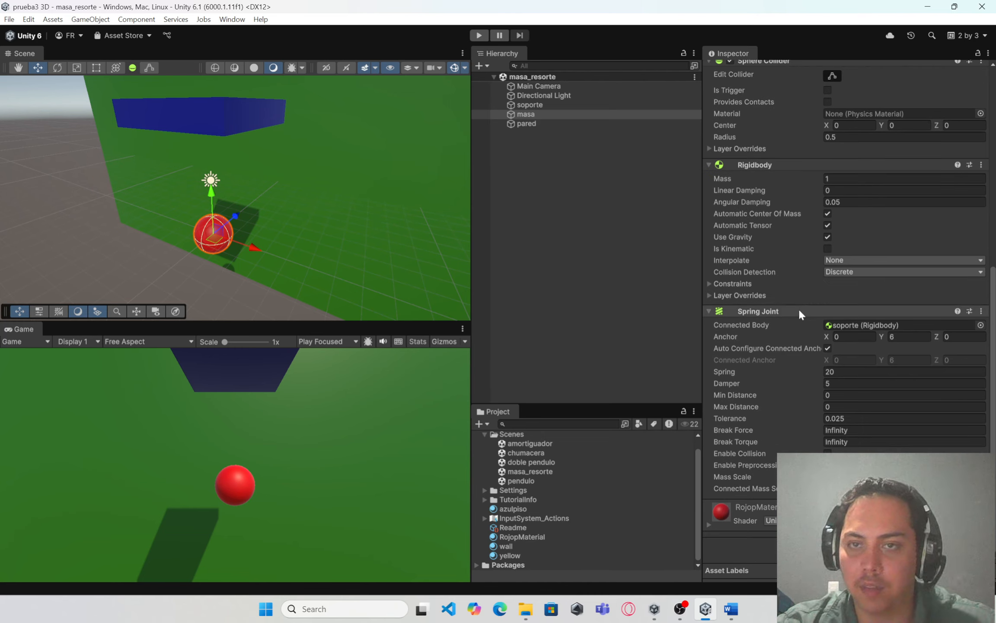
{"action": "left_click", "coordinate": [954, 371]}
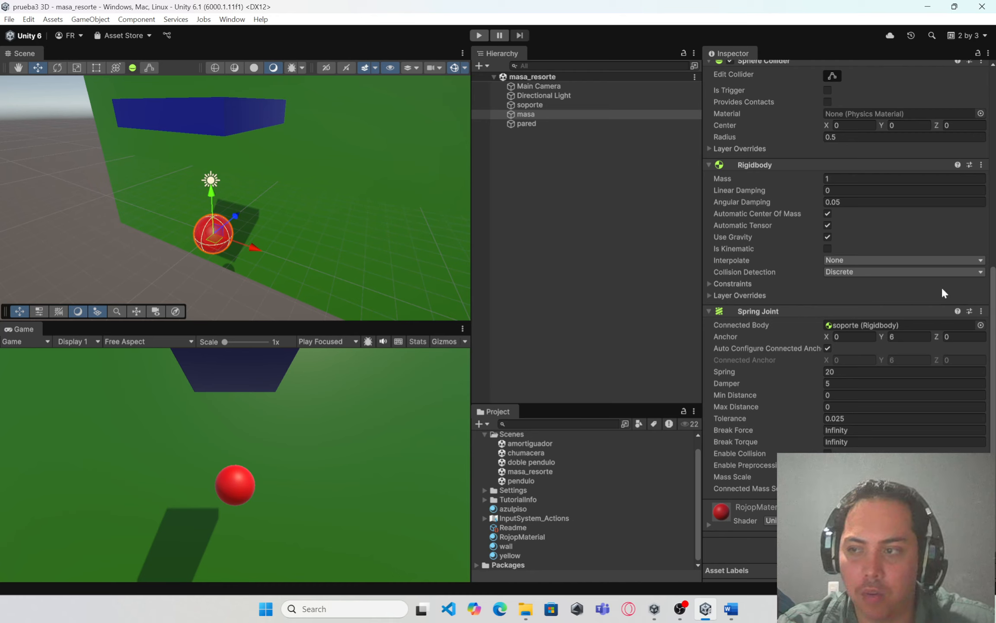
{"action": "left_click", "coordinate": [852, 383]}
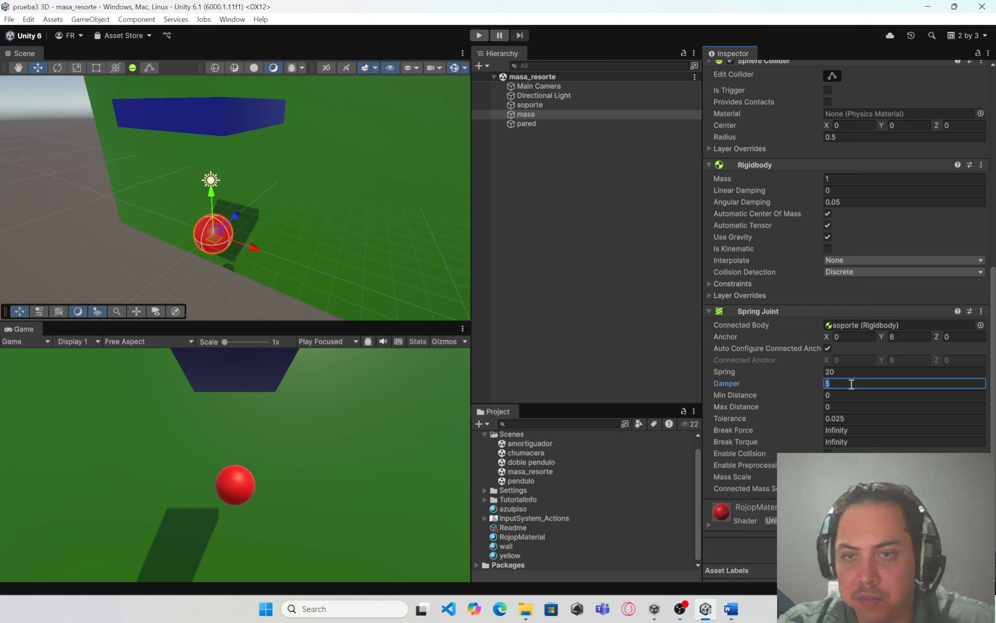
{"action": "type", "text": "1"}
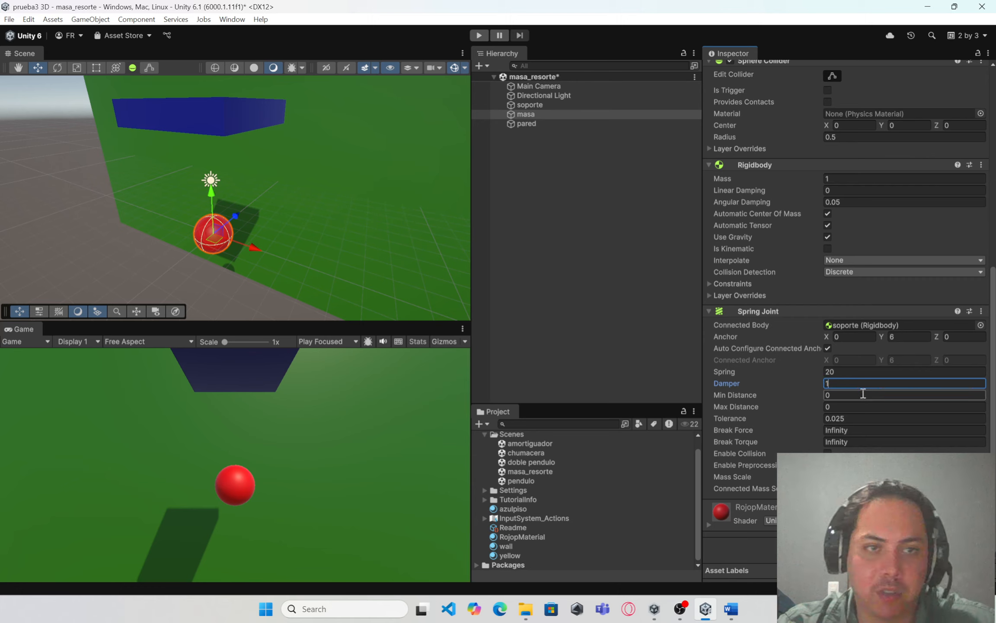
{"action": "left_click", "coordinate": [856, 371]}
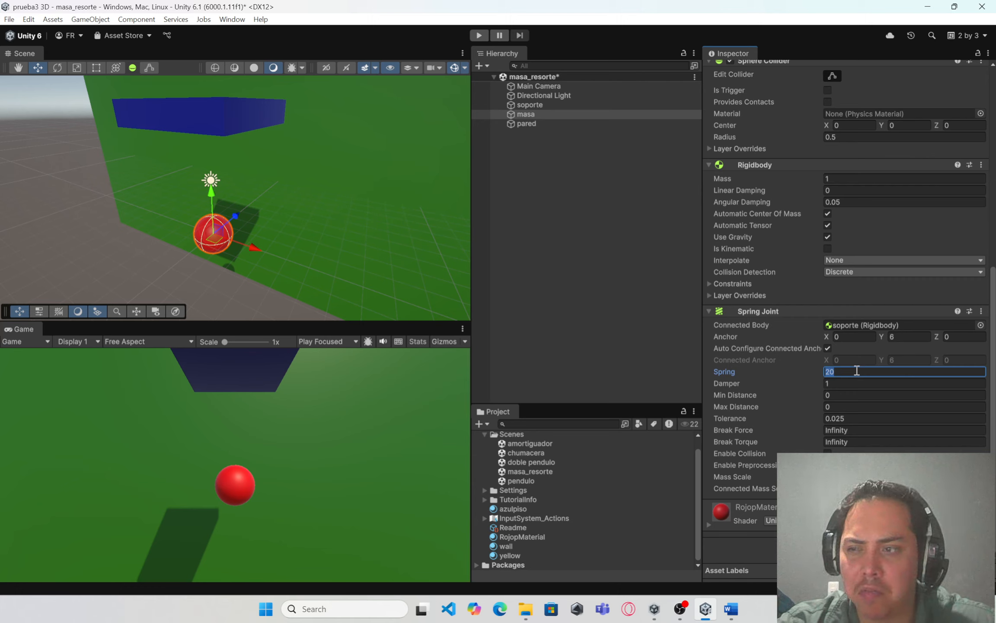
{"action": "left_click", "coordinate": [854, 395]}
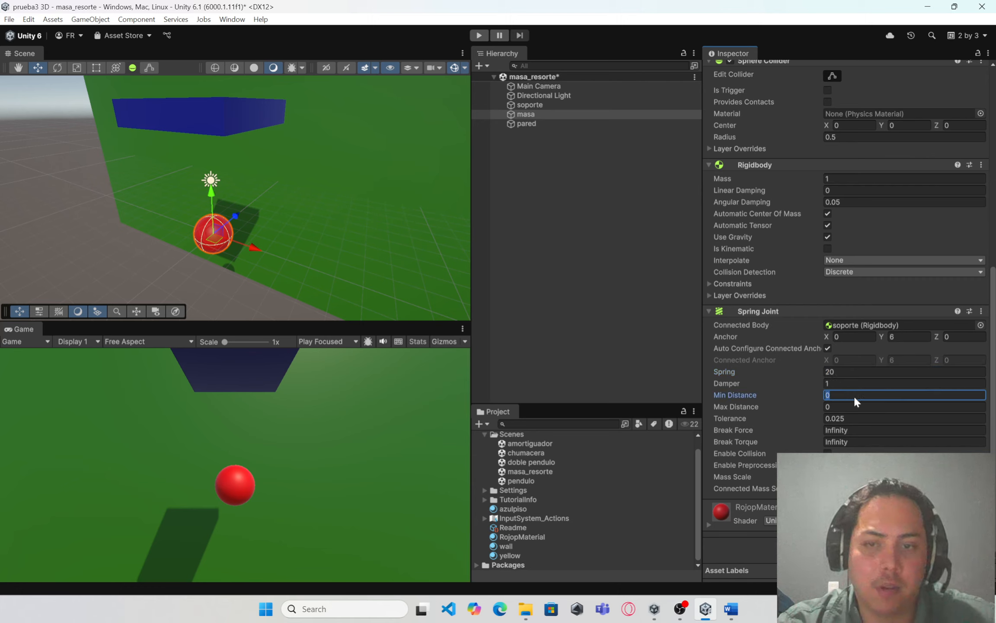
{"action": "left_click", "coordinate": [850, 406]}
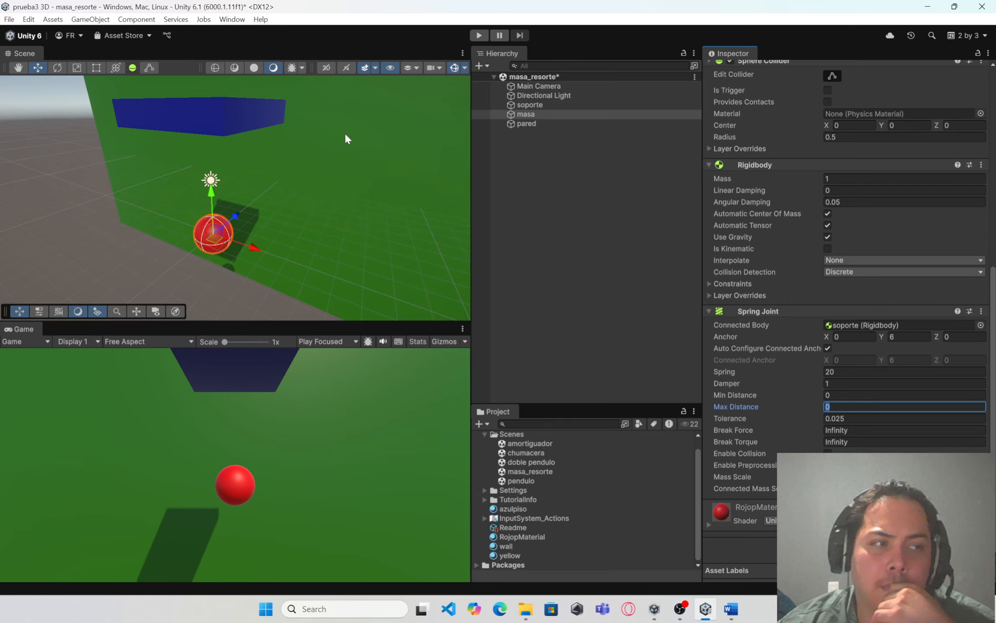
Run the simulation with the new damper value, stop it, and review masa's Rigidbody and Spring Joint settings.
{"action": "left_click", "coordinate": [478, 36]}
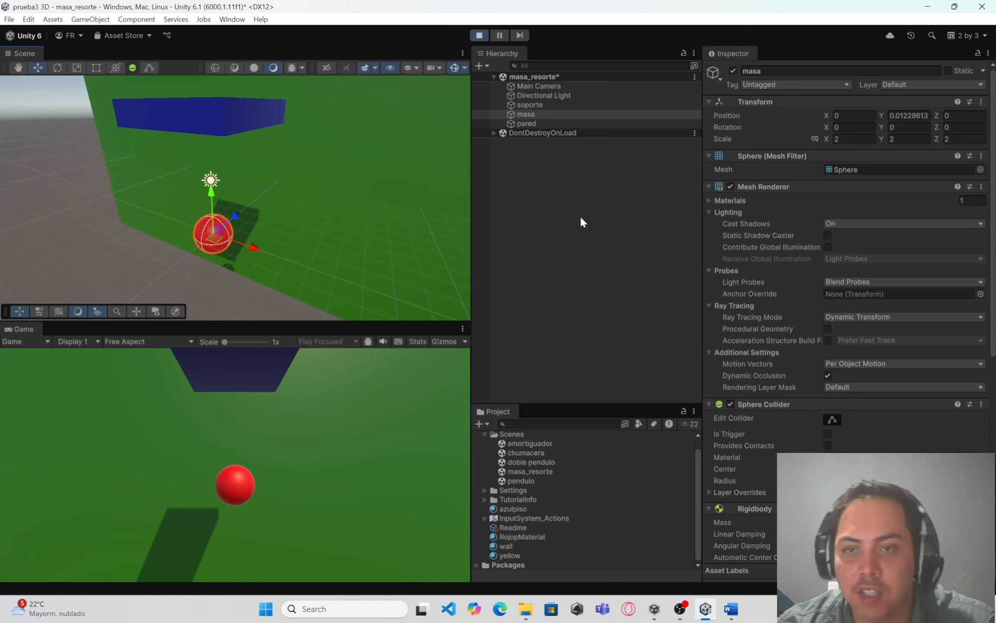
{"action": "left_click", "coordinate": [479, 36]}
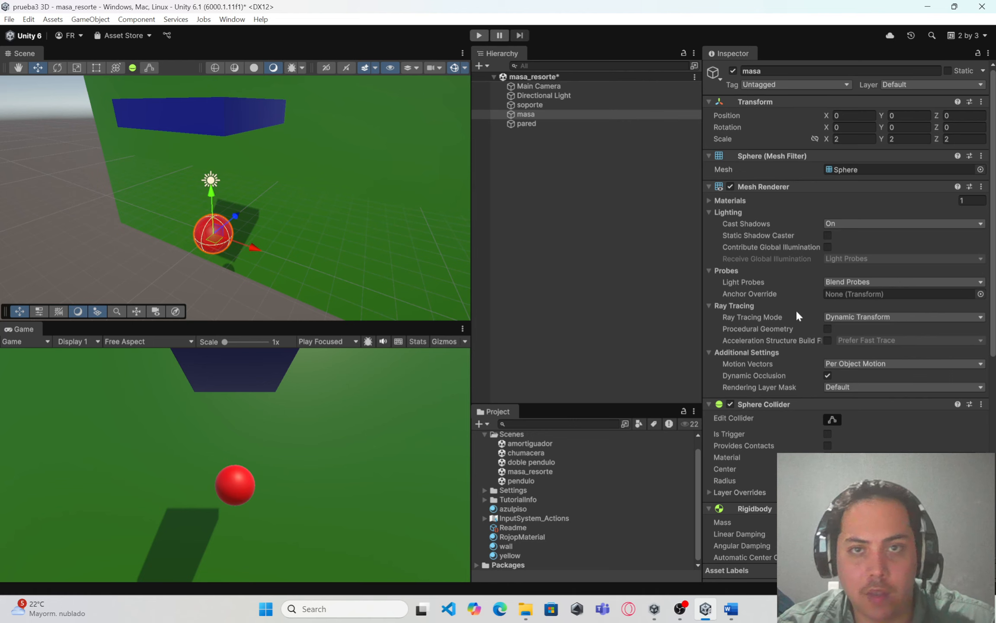
{"action": "scroll", "coordinate": [895, 437], "scroll_direction": "down", "scroll_amount": 3}
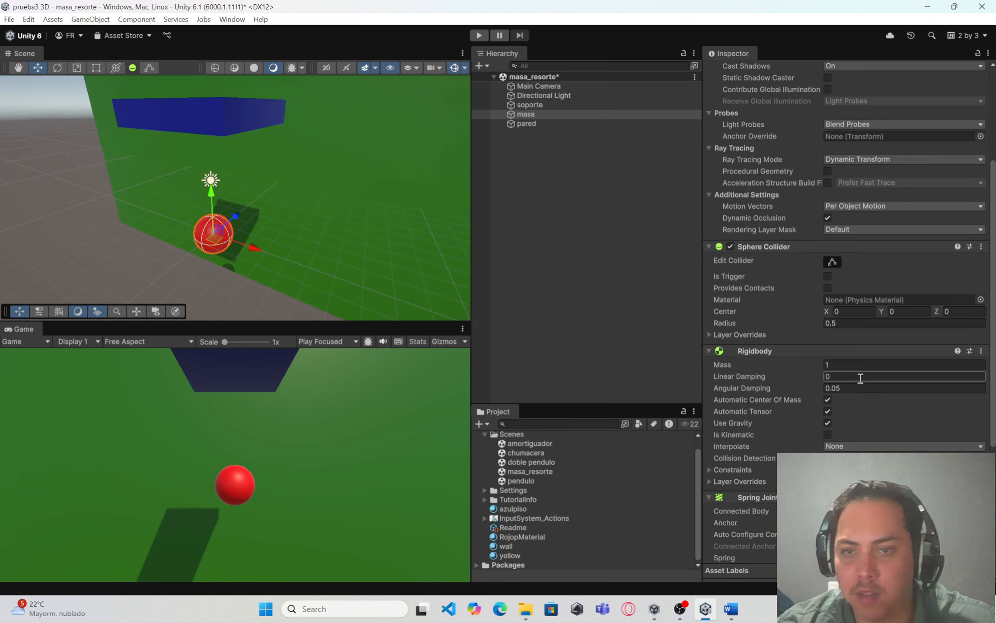
{"action": "scroll", "coordinate": [865, 384], "scroll_direction": "down", "scroll_amount": 4}
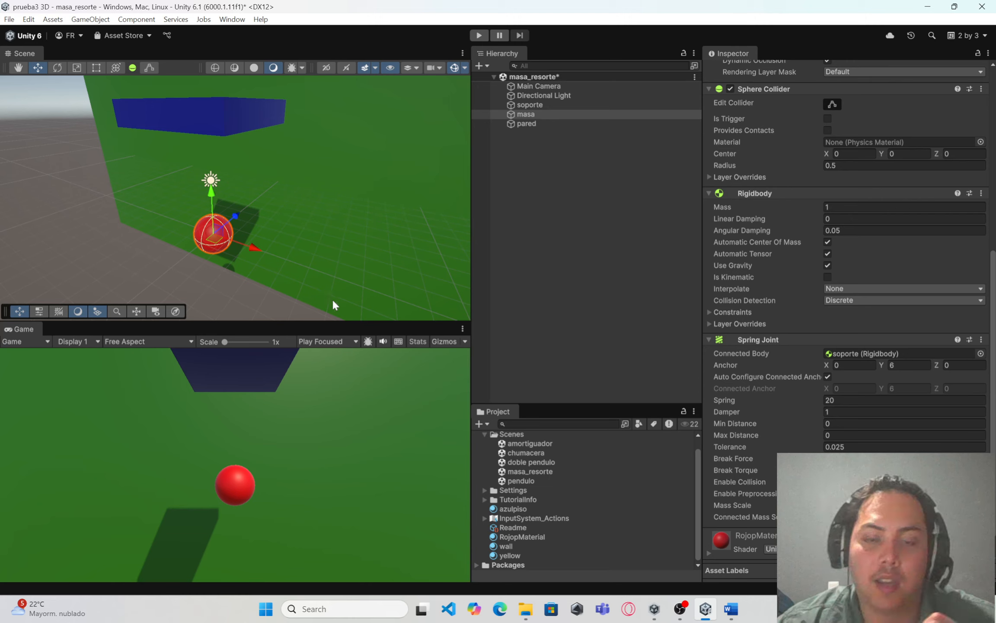
Save the changes to the masa_resorte scene and open the doble pendulo scene.
{"action": "double_click", "coordinate": [545, 461]}
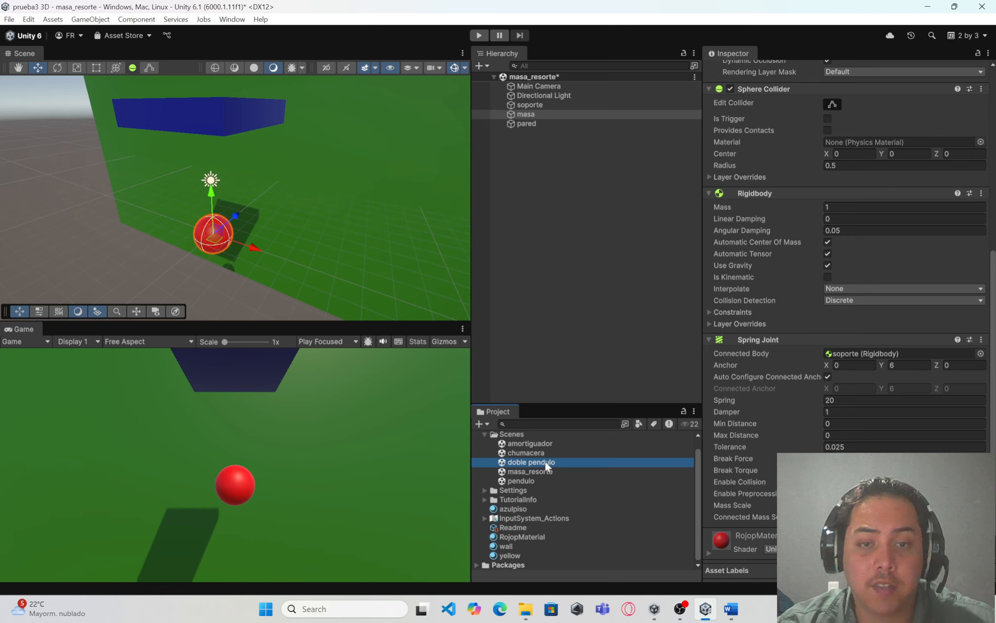
{"action": "left_click", "coordinate": [481, 325]}
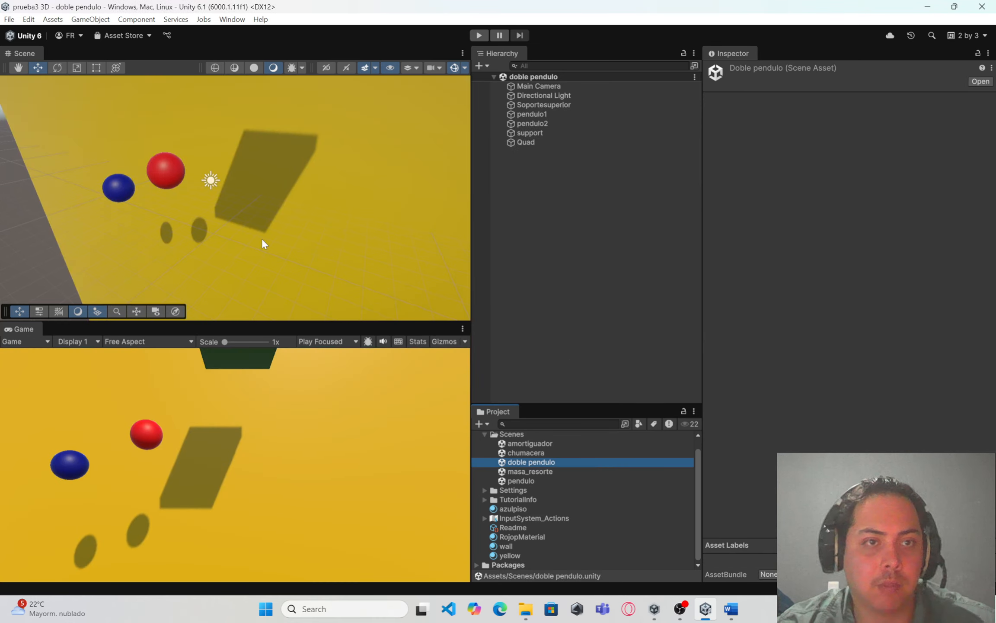
Examine the Rigidbody of Soportesuperior and the connected body and anchor of pendulo1's Hinge Joint.
{"action": "left_click", "coordinate": [550, 106]}
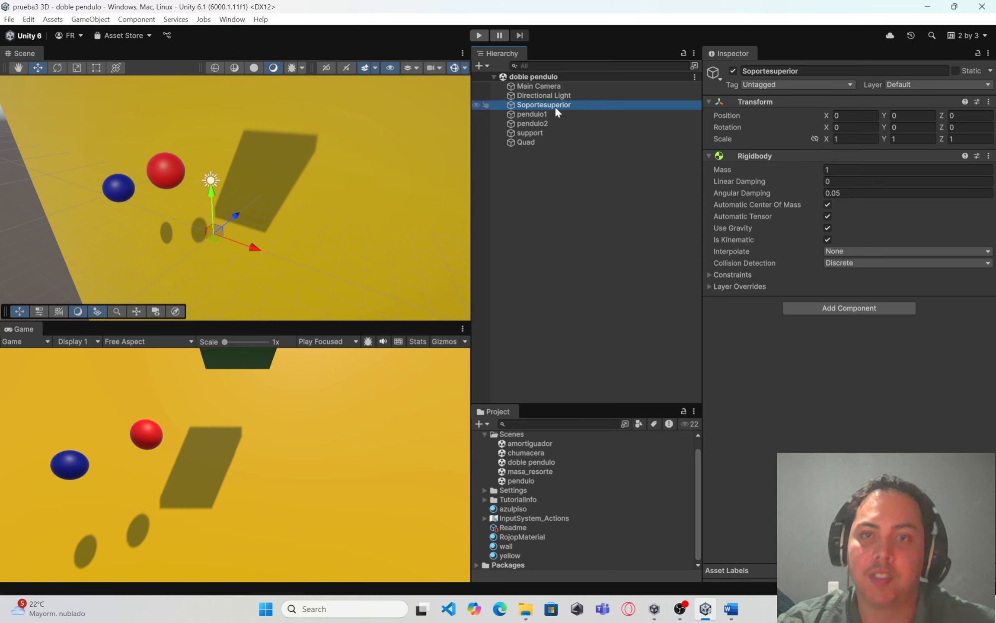
{"action": "left_click", "coordinate": [557, 114]}
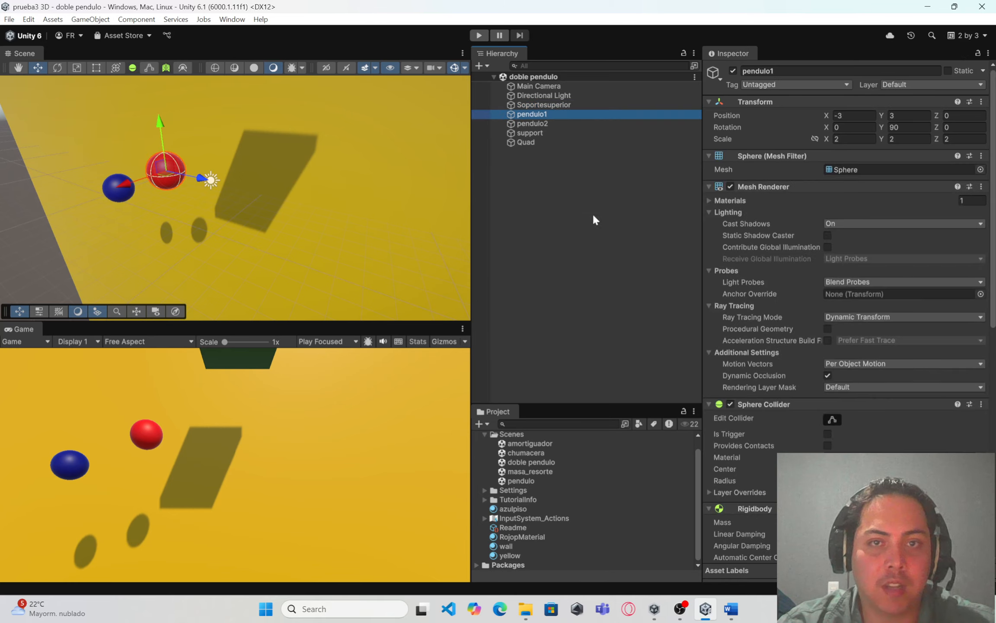
{"action": "scroll", "coordinate": [750, 301], "scroll_direction": "down", "scroll_amount": 5}
{"action": "scroll", "coordinate": [775, 389], "scroll_direction": "down", "scroll_amount": 3}
{"action": "left_click", "coordinate": [946, 315]}
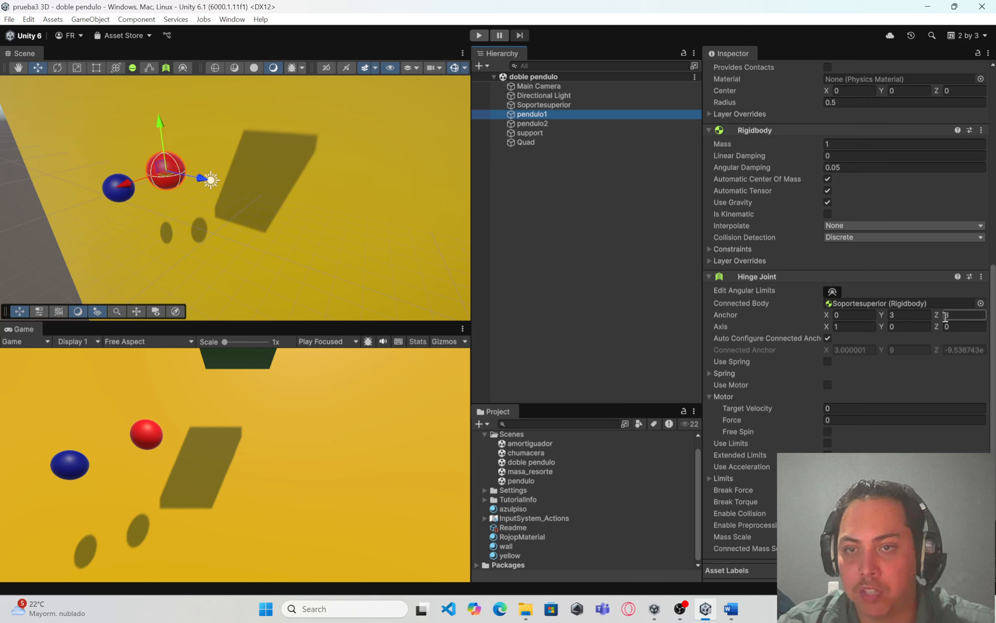
Examine the position and scale of Soportesuperior and the Use Gravity and Is Kinematic options of its Rigidbody.
{"action": "left_click", "coordinate": [550, 105]}
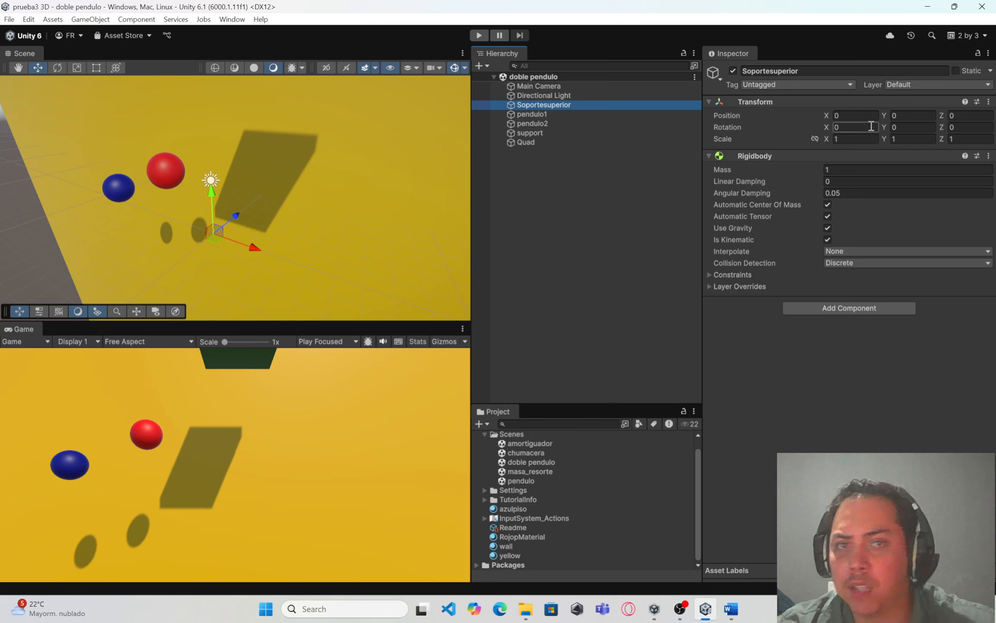
{"action": "left_click", "coordinate": [855, 116]}
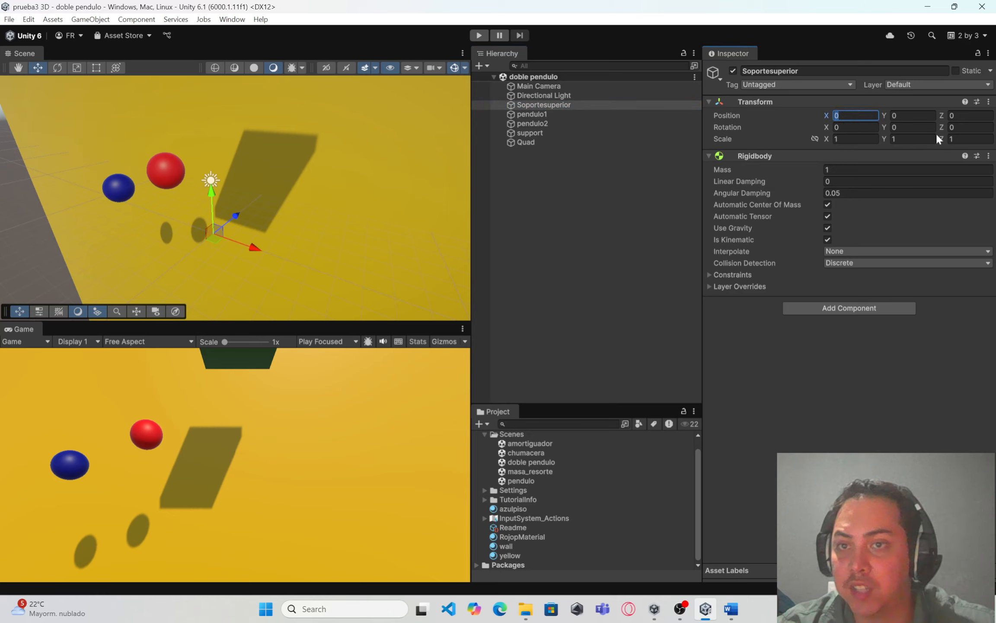
{"action": "left_click", "coordinate": [870, 139]}
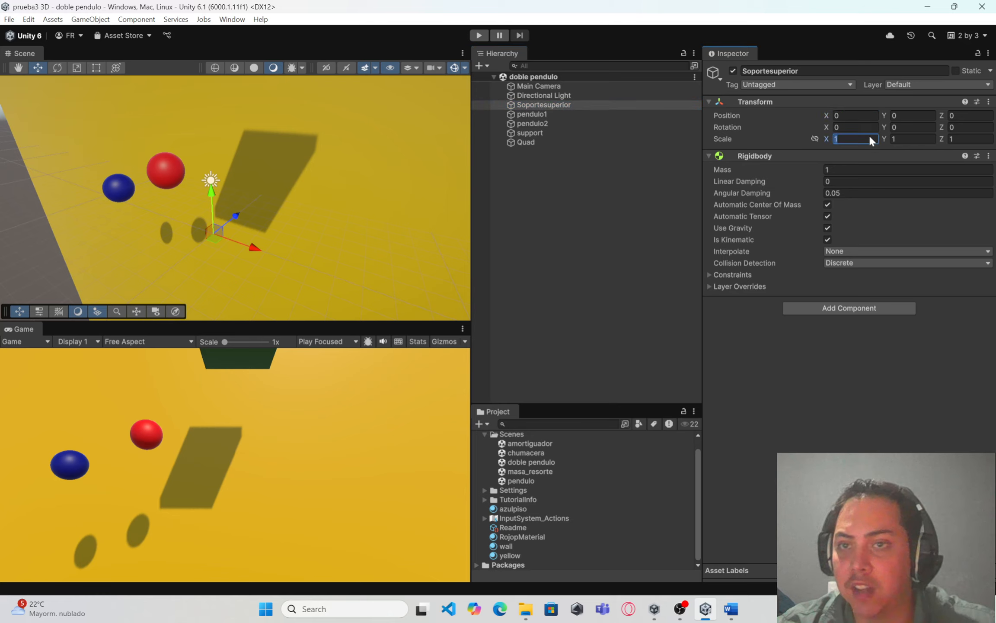
{"action": "left_click", "coordinate": [853, 229]}
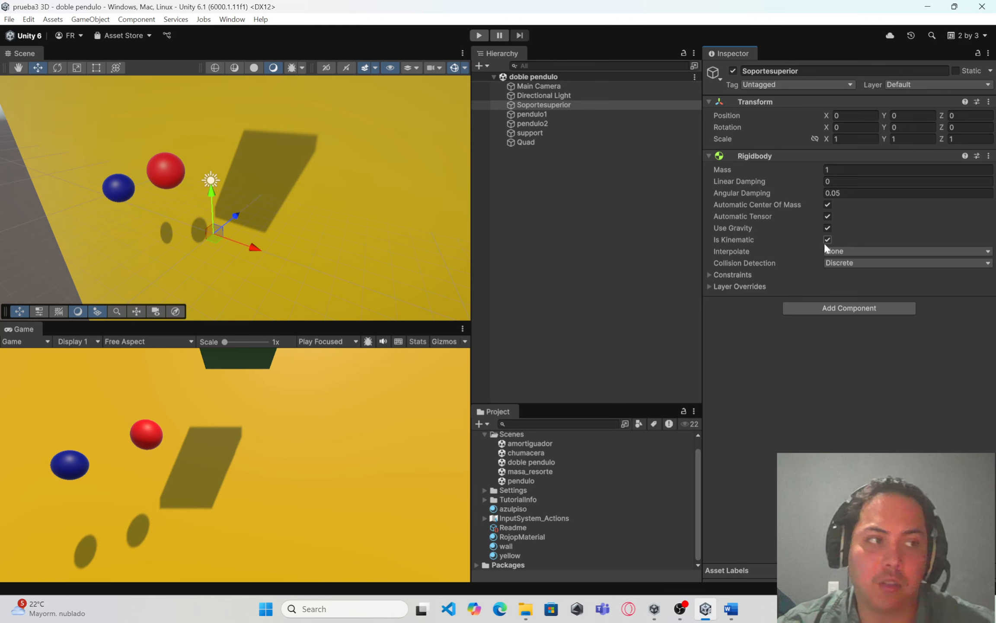
View the support block together with pendulo1 in the scene and examine pendulo1's Rigidbody and Hinge Joint.
{"action": "left_click", "coordinate": [569, 113]}
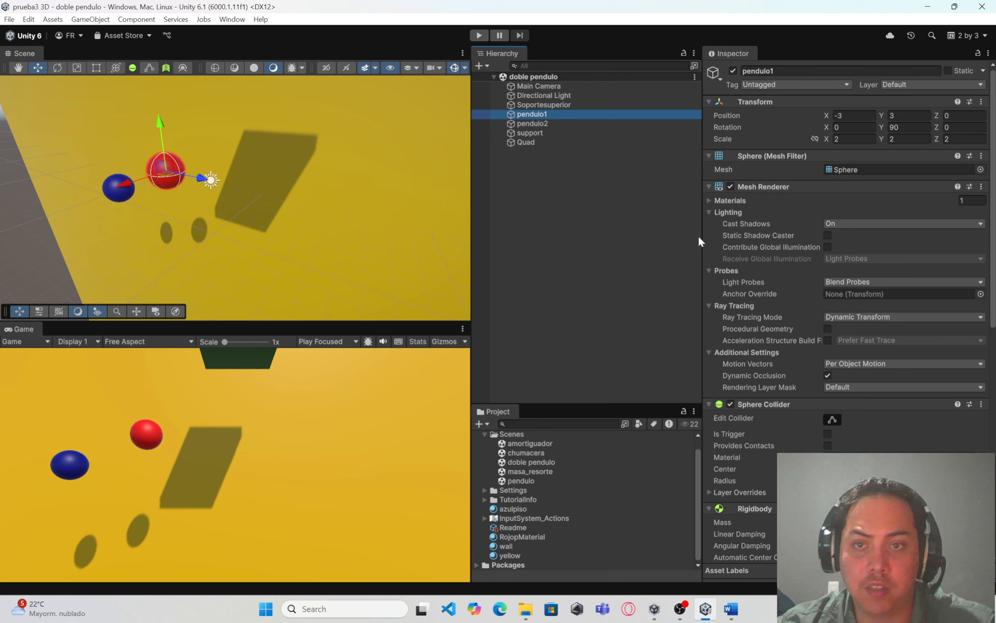
{"action": "right_click_drag", "start_coordinate": [379, 221], "coordinate": [322, 170]}
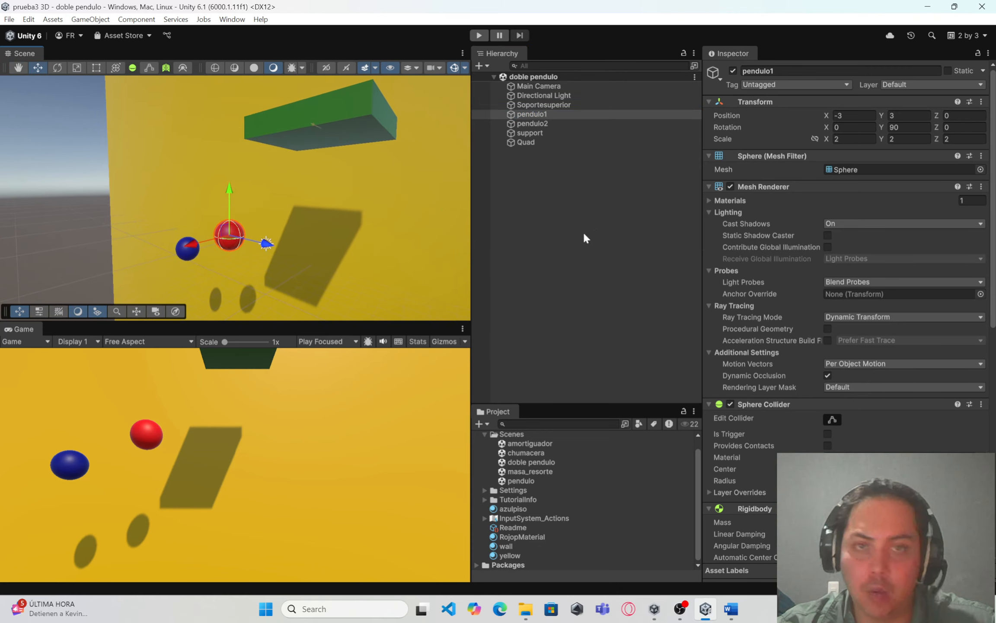
{"action": "scroll", "coordinate": [822, 312], "scroll_direction": "down", "scroll_amount": 10}
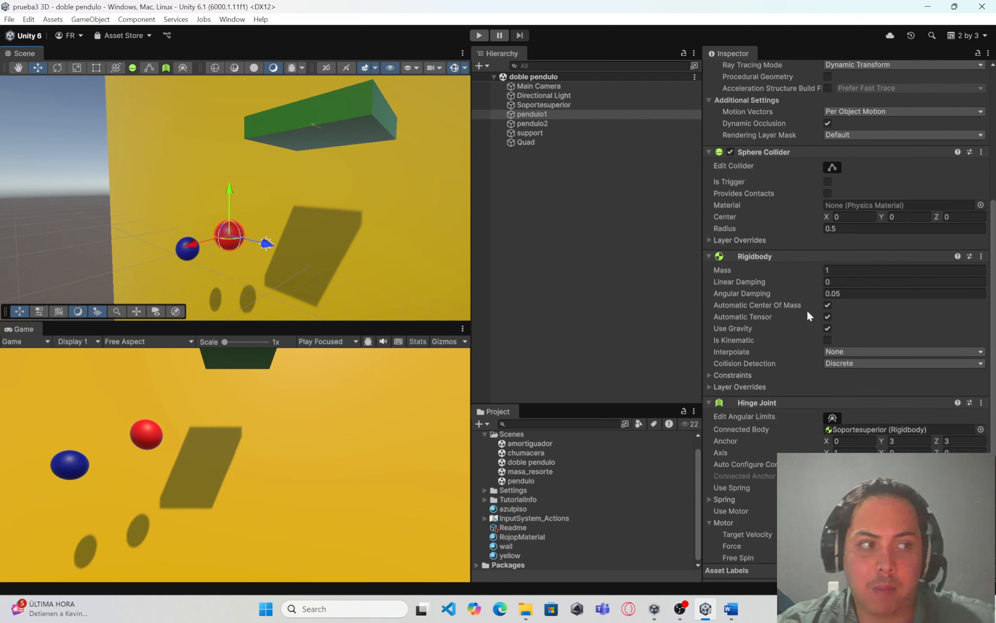
Examine the connected body and Anchor values of pendulo1's Hinge Joint.
{"action": "scroll", "coordinate": [801, 308], "scroll_direction": "down", "scroll_amount": 3}
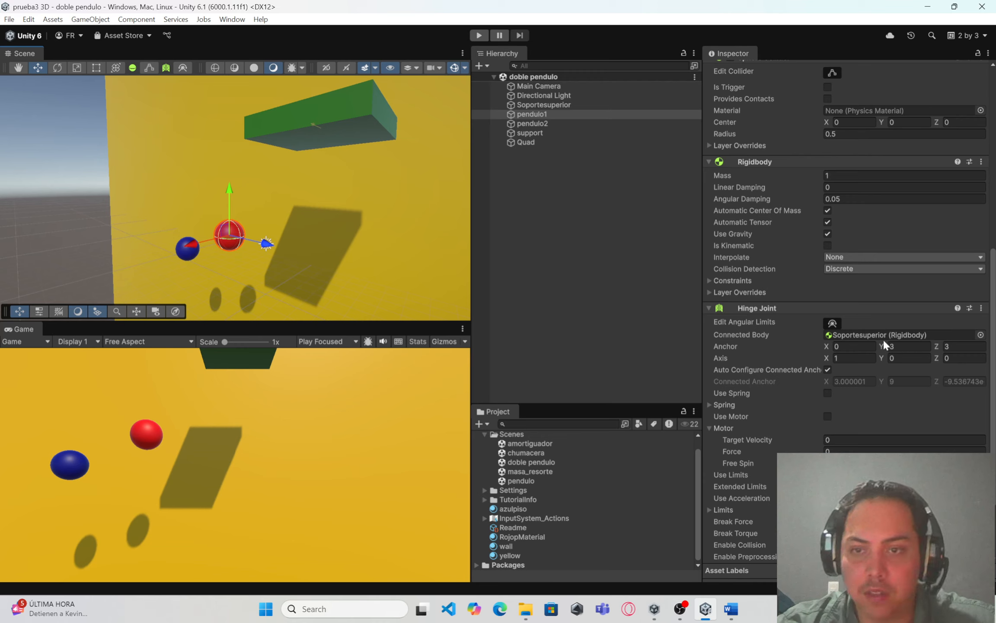
{"action": "left_click", "coordinate": [915, 350]}
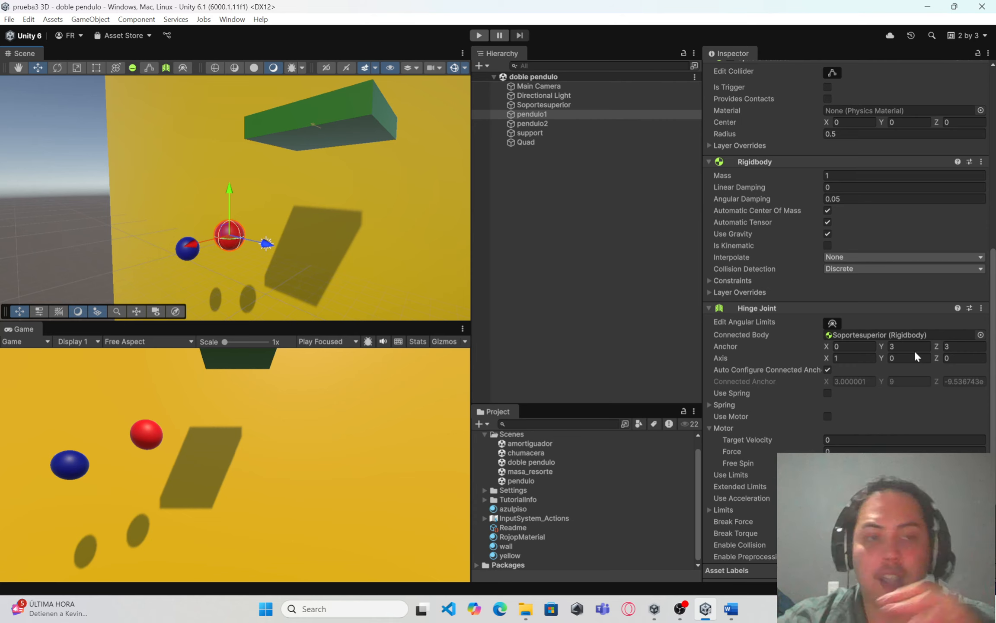
Select the blue pendulo2 sphere, collapse its Rigidbody and examine the connected body and Anchor of its Hinge Joint.
{"action": "left_click_drag", "start_coordinate": [255, 289], "coordinate": [182, 278], "text": "alt"}
{"action": "left_click", "coordinate": [181, 276]}
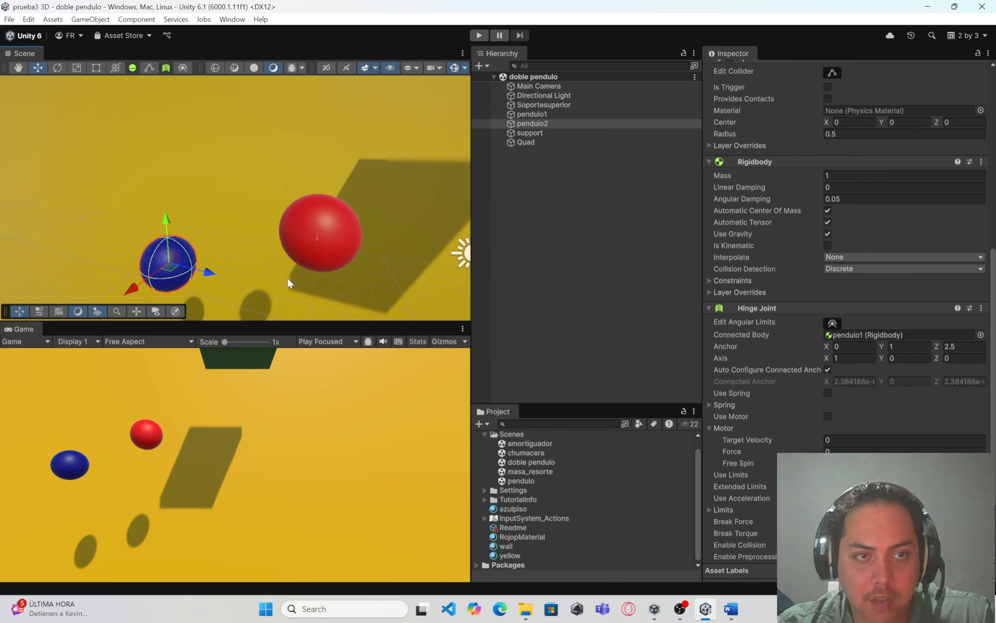
{"action": "left_click_drag", "start_coordinate": [287, 277], "coordinate": [264, 280], "text": "alt"}
{"action": "mouse_move", "coordinate": [265, 281]}
{"action": "right_mouse_down"}
{"action": "mouse_move", "coordinate": [262, 306]}
{"action": "mouse_move", "coordinate": [272, 294]}
{"action": "right_mouse_up"}
{"action": "key", "text": "w"}
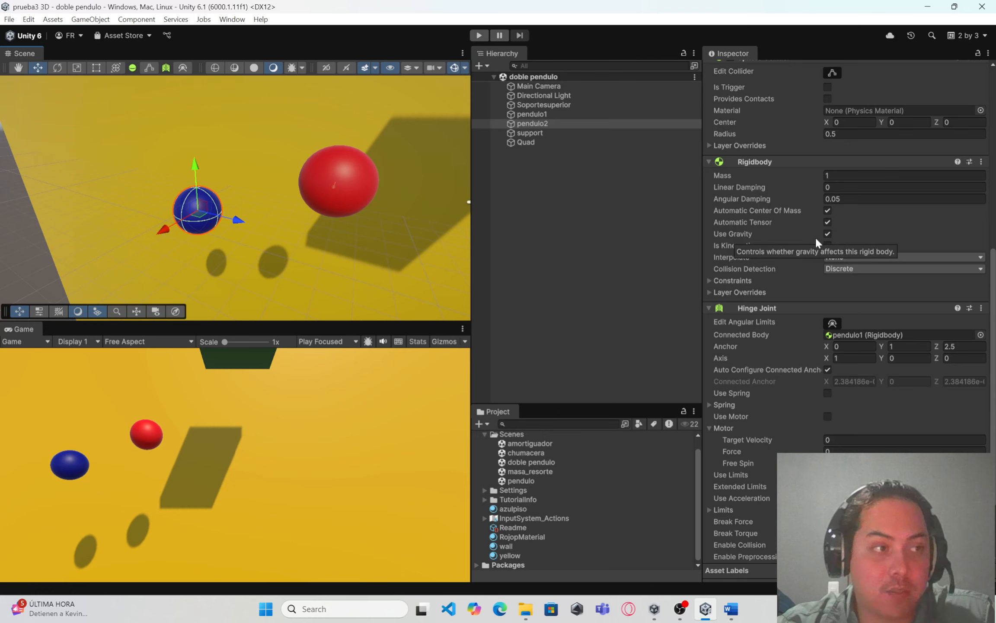
{"action": "left_click", "coordinate": [709, 163]}
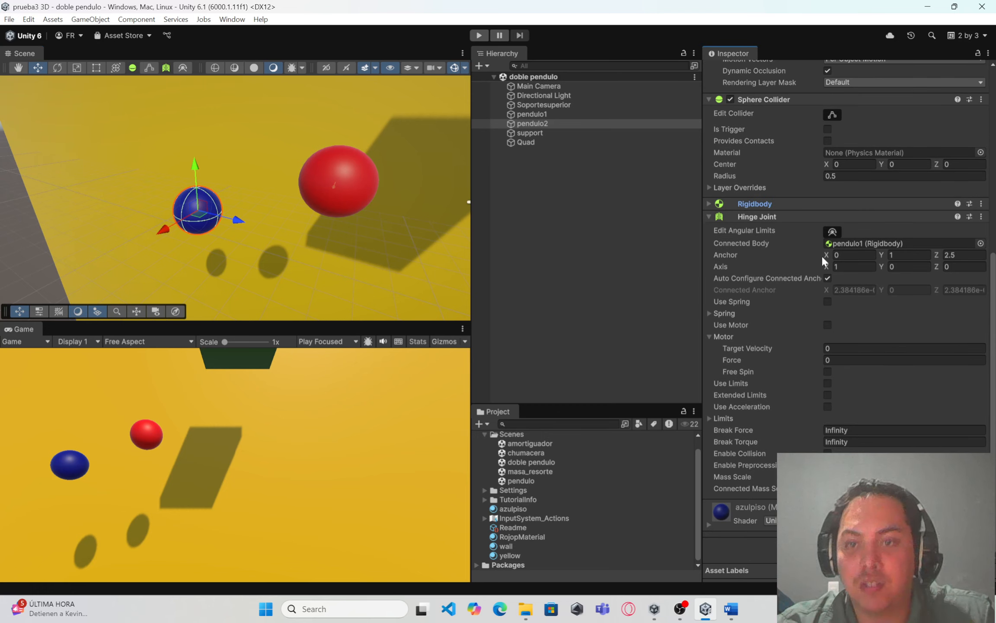
{"action": "left_click", "coordinate": [896, 256]}
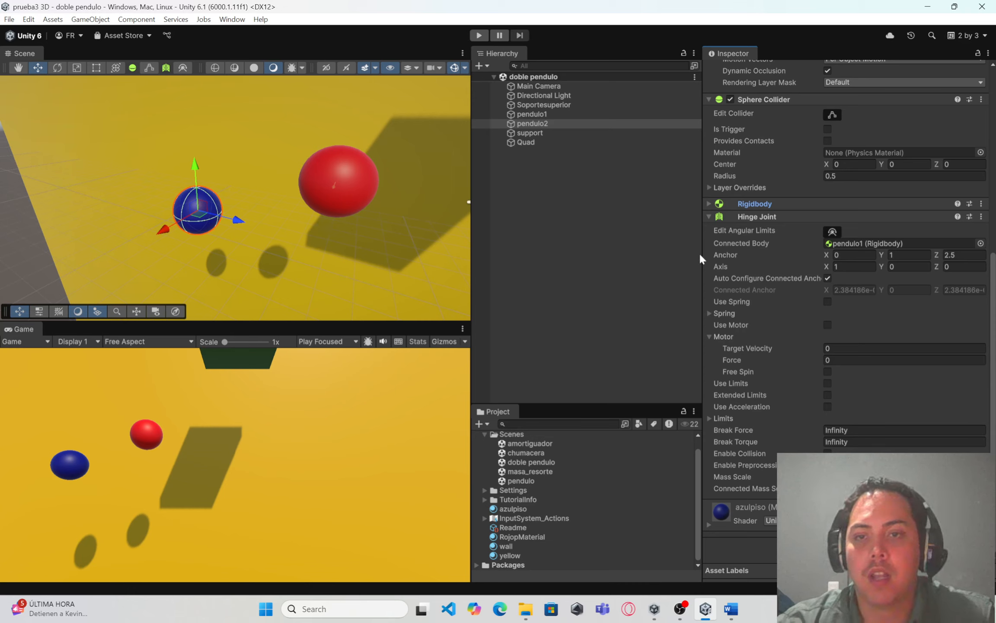
Play the double pendulum simulation to watch both spheres swing, and stop it.
{"action": "left_click", "coordinate": [478, 35]}
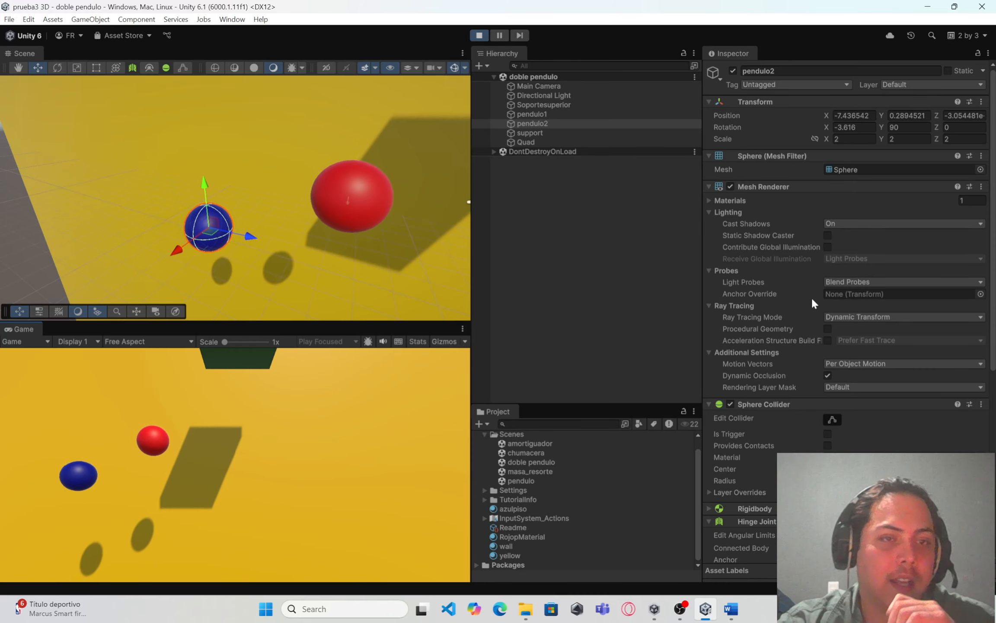
{"action": "left_click", "coordinate": [479, 35]}
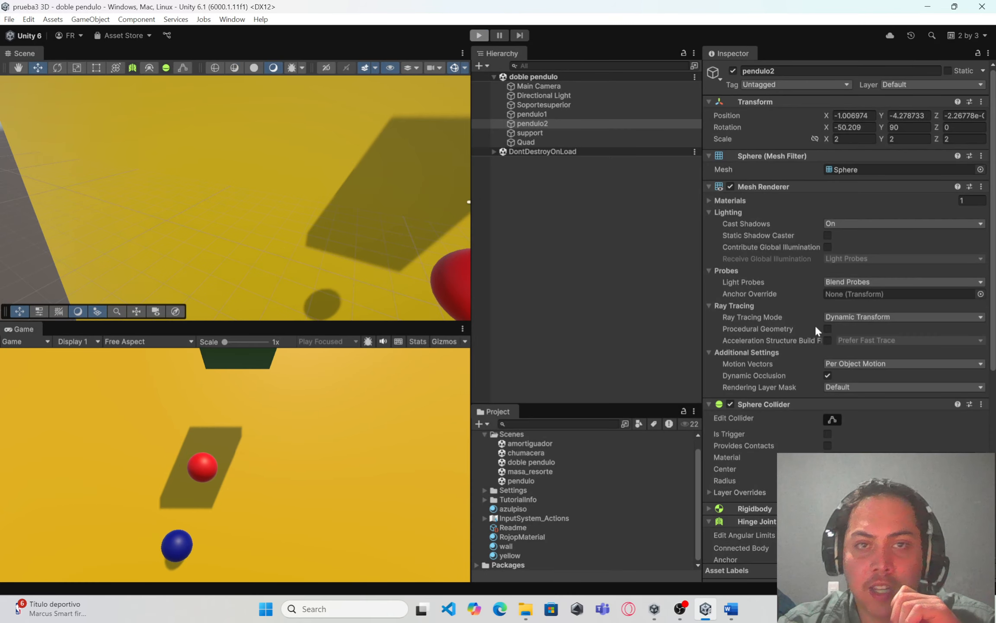
Set the Anchor Z of pendulo2's Hinge Joint to 5 and test the motion in a simulation run.
{"action": "scroll", "coordinate": [934, 415], "scroll_direction": "down", "scroll_amount": 6}
{"action": "left_click", "coordinate": [956, 256]}
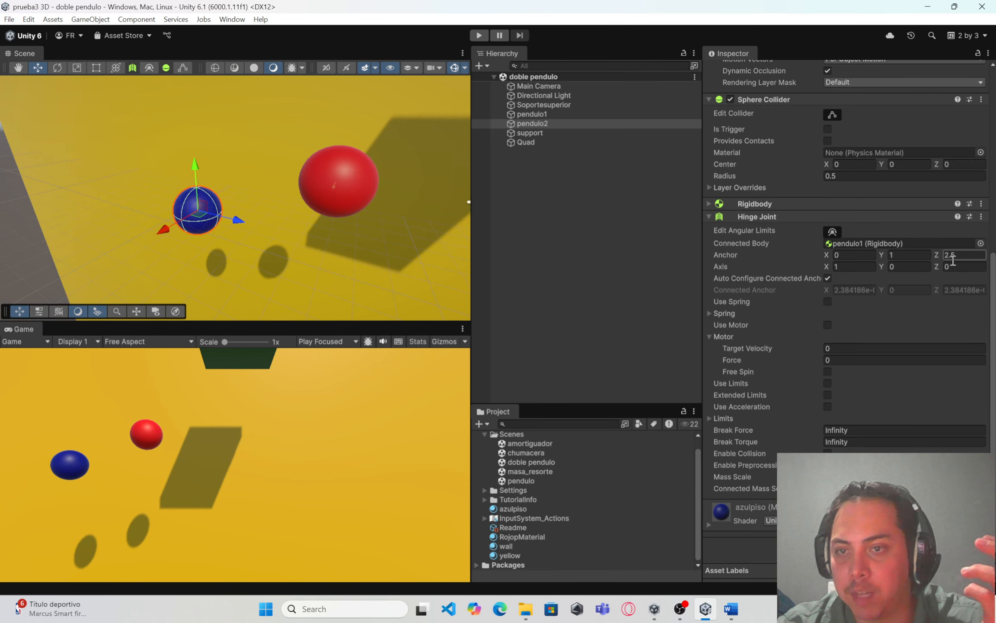
{"action": "type", "text": "5"}
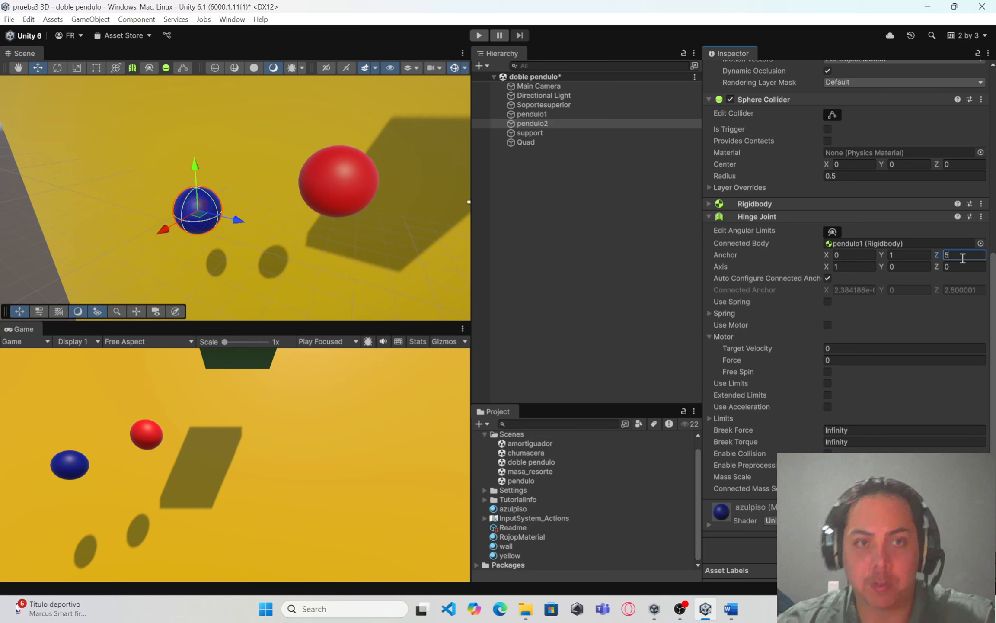
{"action": "right_click_drag", "start_coordinate": [386, 201], "coordinate": [467, 207]}
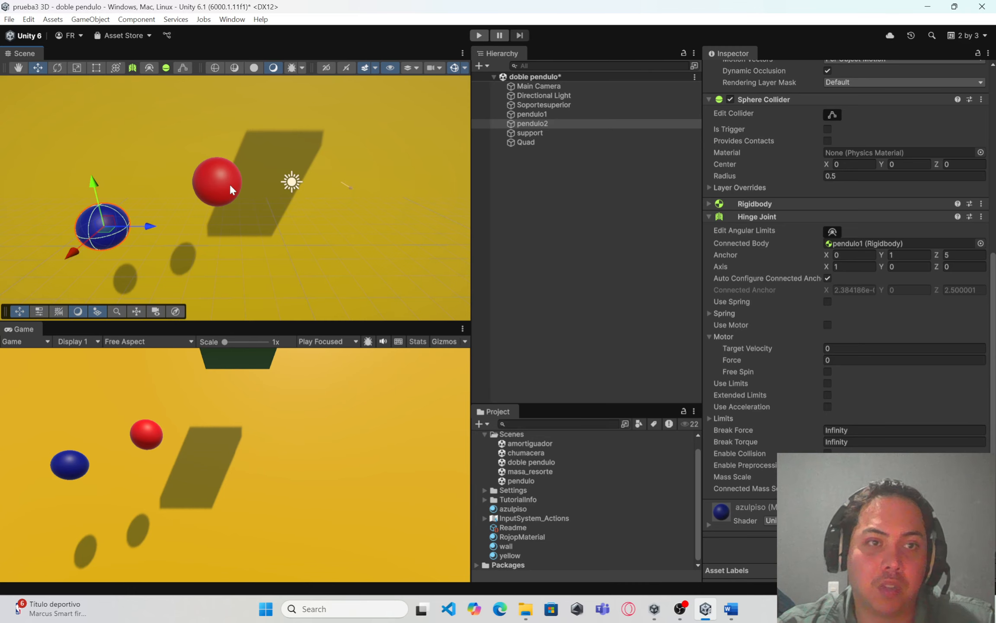
{"action": "left_click", "coordinate": [479, 35]}
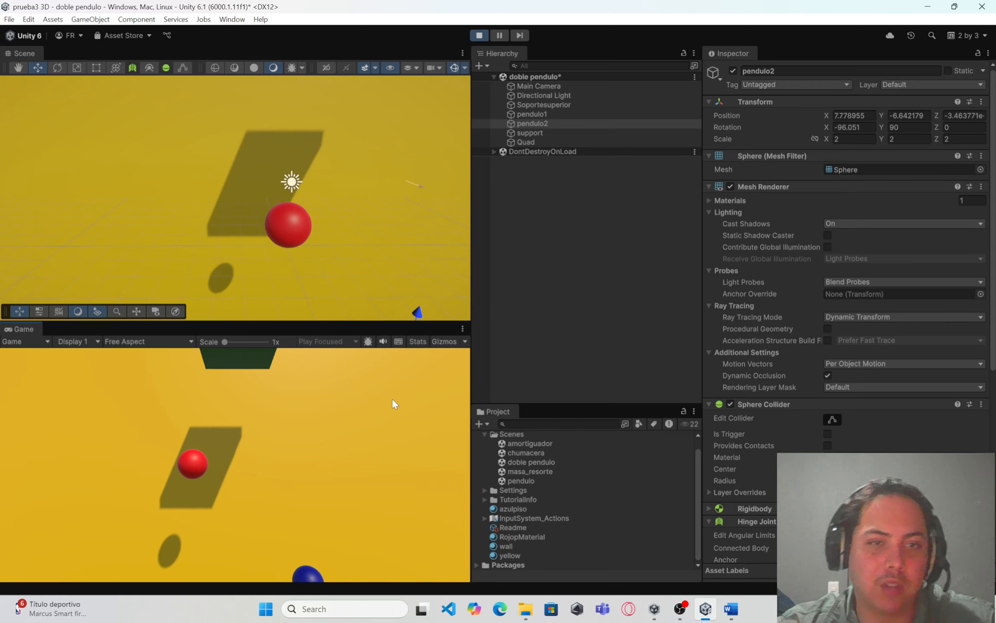
{"action": "left_click", "coordinate": [479, 35]}
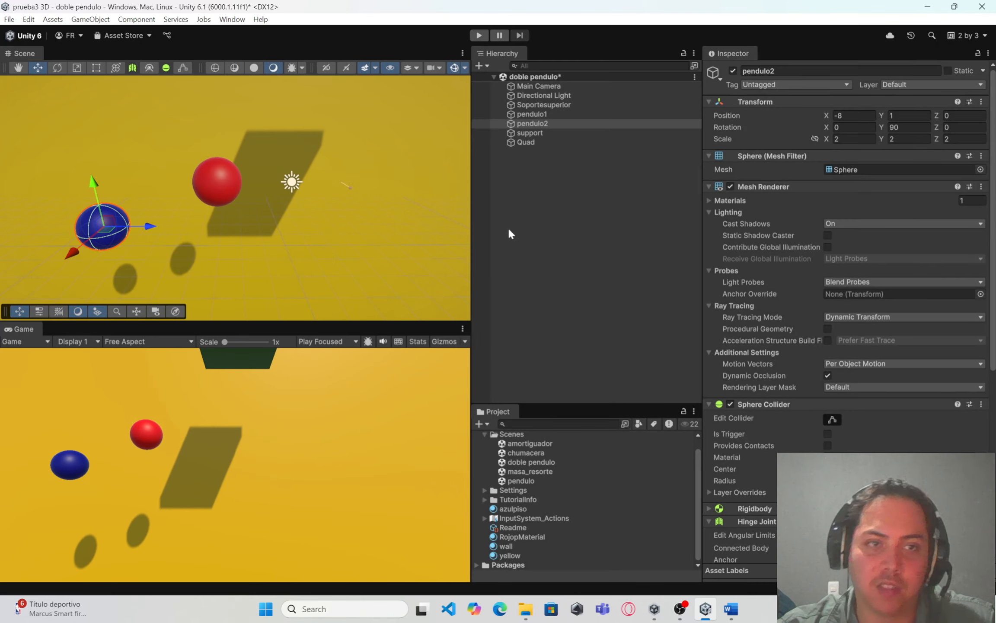
Set the Anchor Z of pendulo2's Hinge Joint to 2.5 and test the double pendulum in a simulation run.
{"action": "scroll", "coordinate": [813, 306], "scroll_direction": "down", "scroll_amount": 6}
{"action": "left_click", "coordinate": [957, 276]}
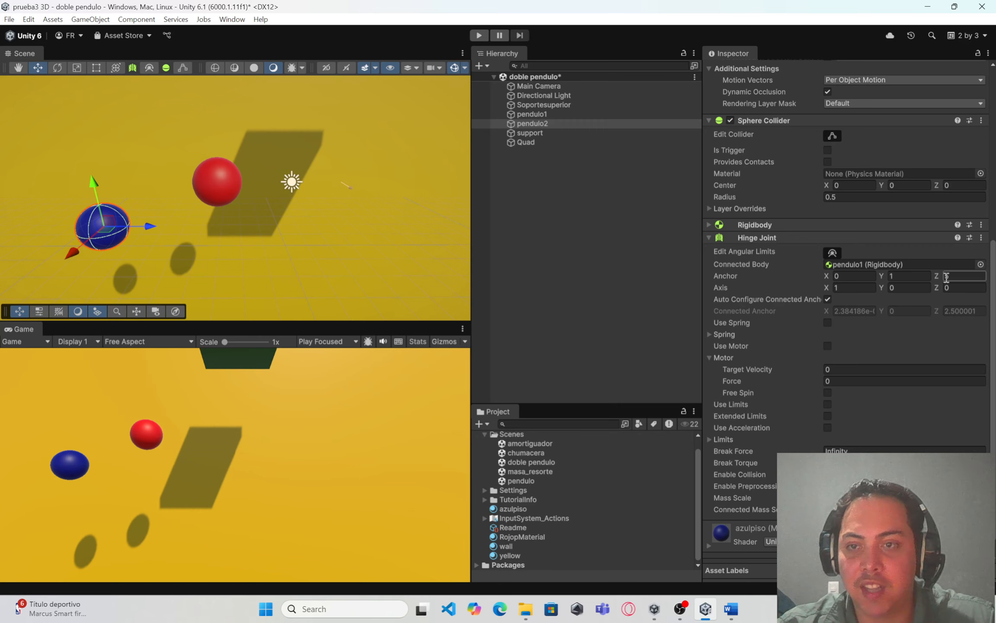
{"action": "type", "text": "2.5"}
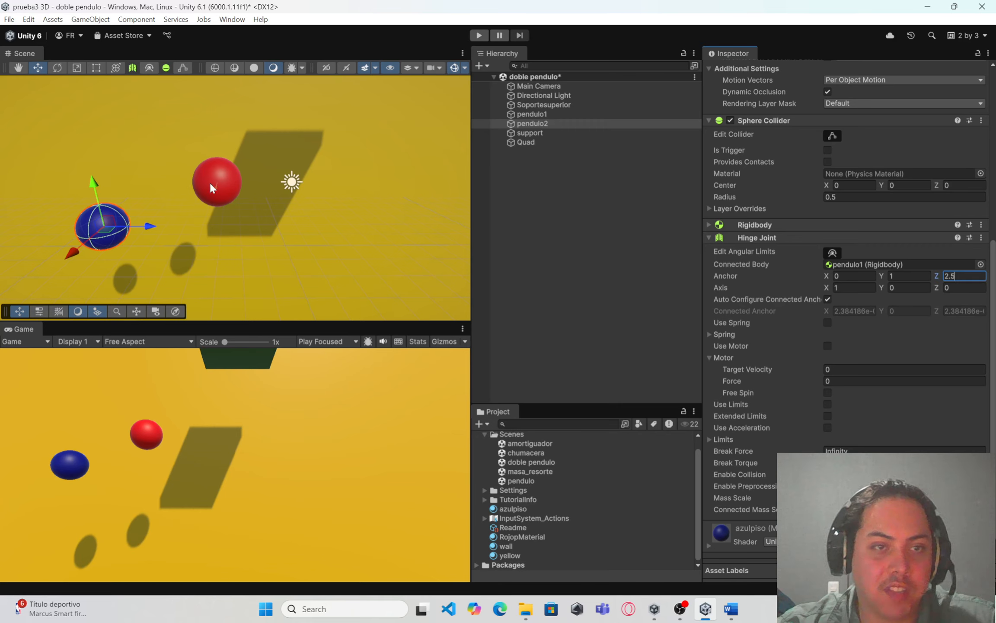
{"action": "left_click", "coordinate": [478, 35]}
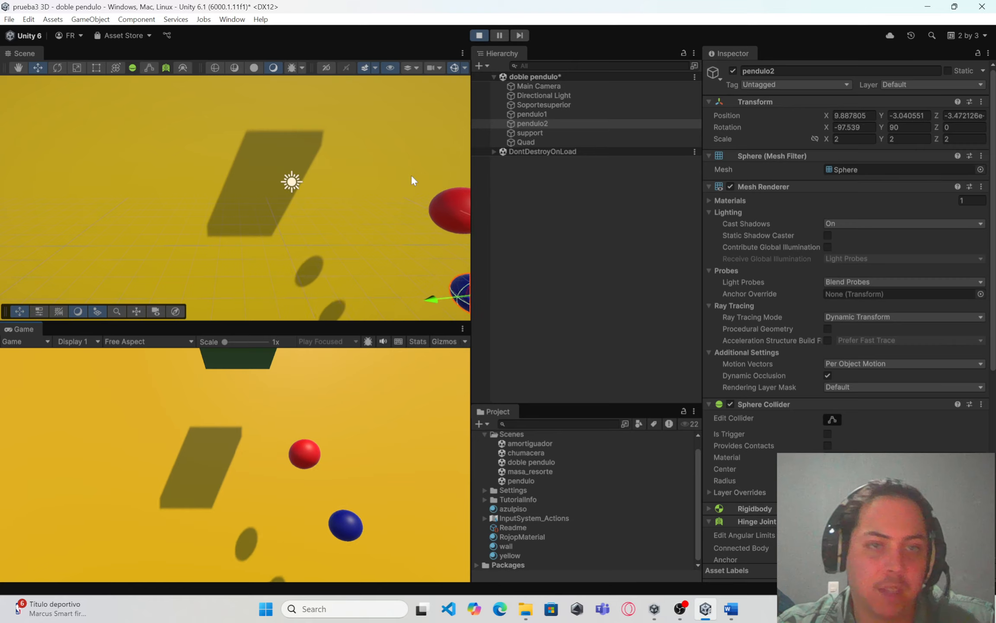
{"action": "left_click_drag", "start_coordinate": [386, 170], "coordinate": [229, 211], "text": "alt"}
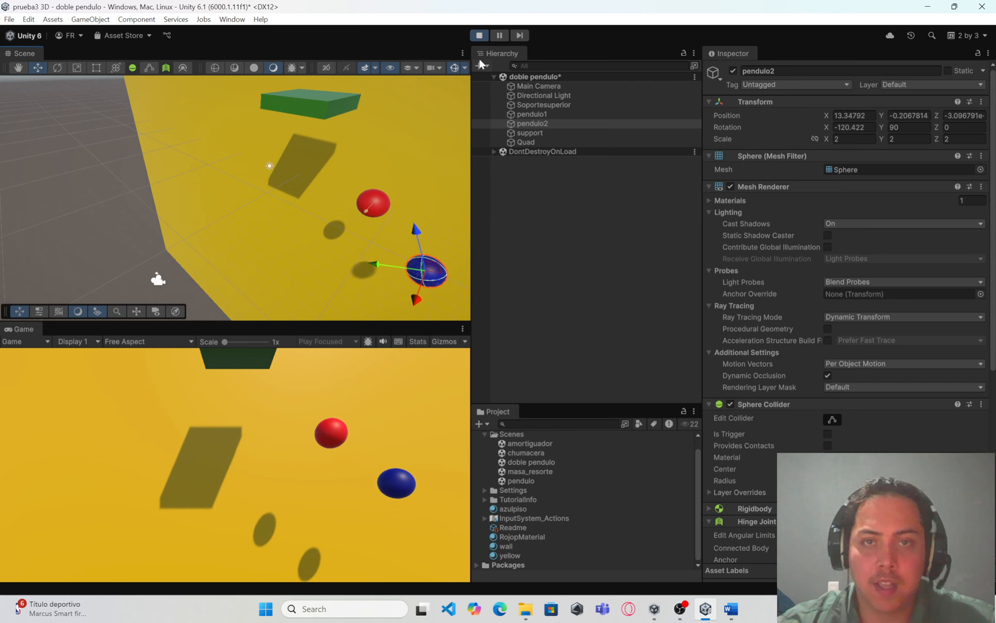
{"action": "left_click", "coordinate": [479, 36]}
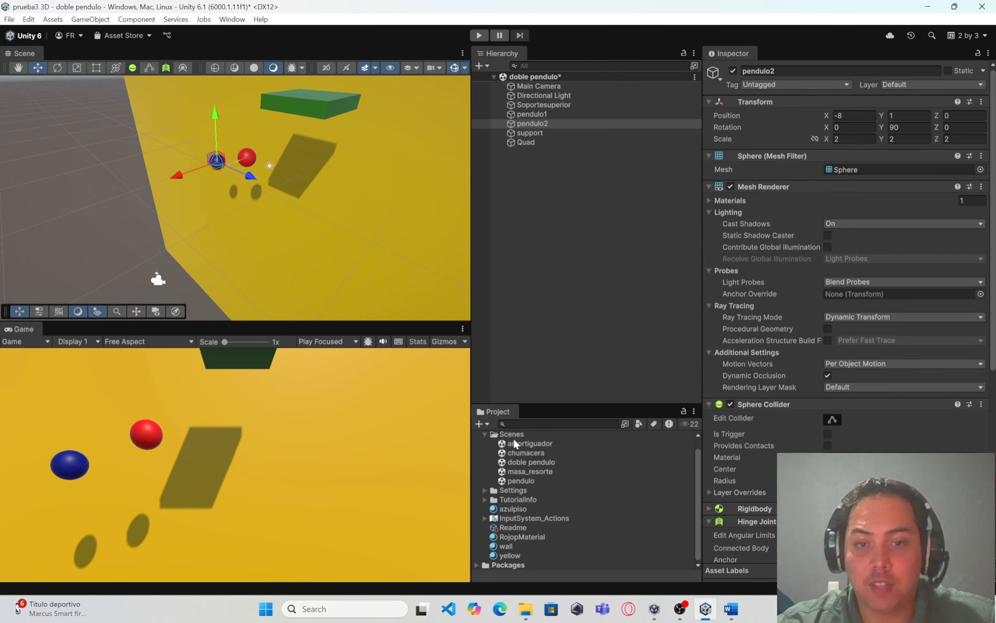
Save the changes to the doble pendulo scene and open the chumacera scene with a closer view of the shaft.
{"action": "double_click", "coordinate": [536, 452]}
{"action": "left_click", "coordinate": [478, 327]}
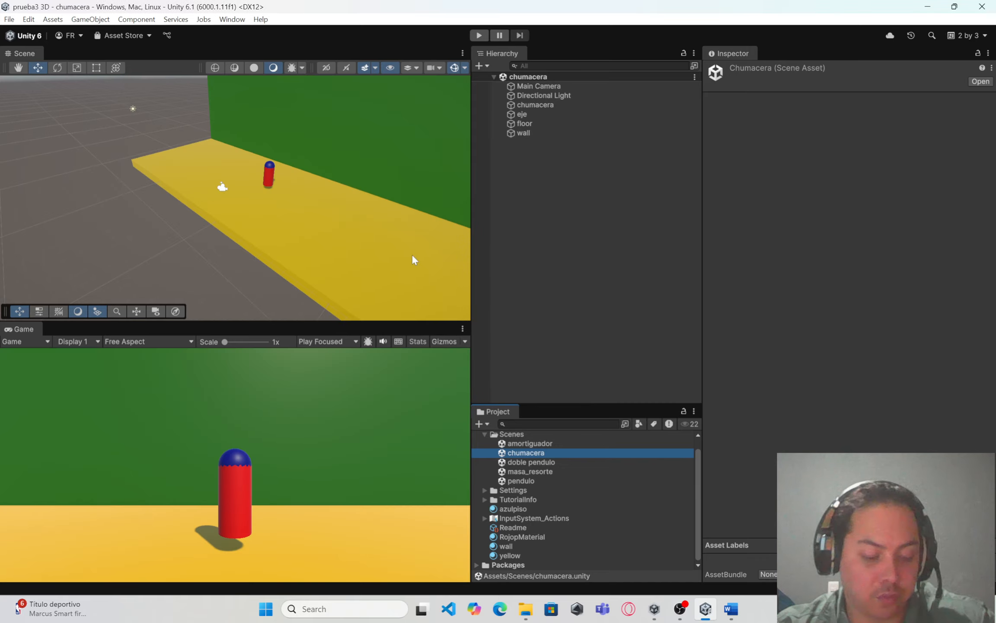
{"action": "key", "text": "w"}
{"action": "right_click_drag", "start_coordinate": [297, 188], "coordinate": [238, 163]}
{"action": "key", "text": "d"}
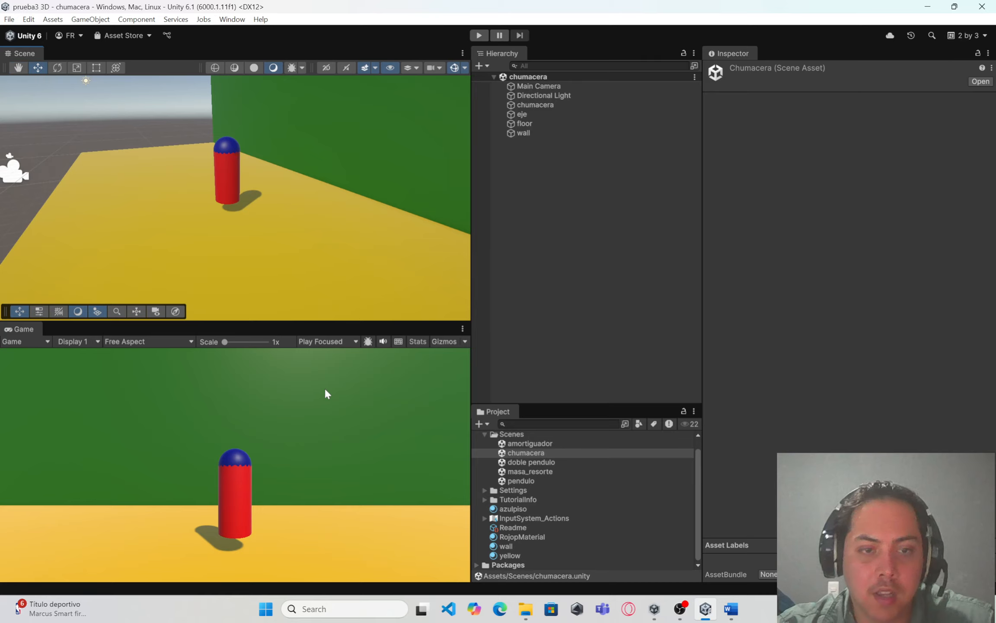
Examine the eje cylinder's Transform and the chumacera sphere's Transform, Box Collider and Rigidbody options, including Is Kinematic.
{"action": "left_click", "coordinate": [225, 180]}
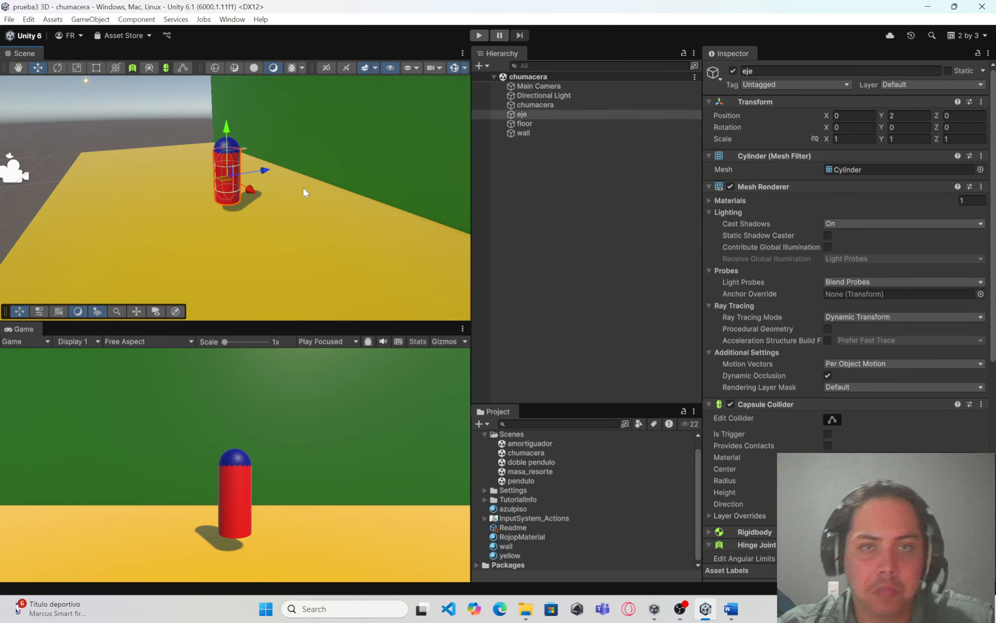
{"action": "left_click", "coordinate": [236, 145]}
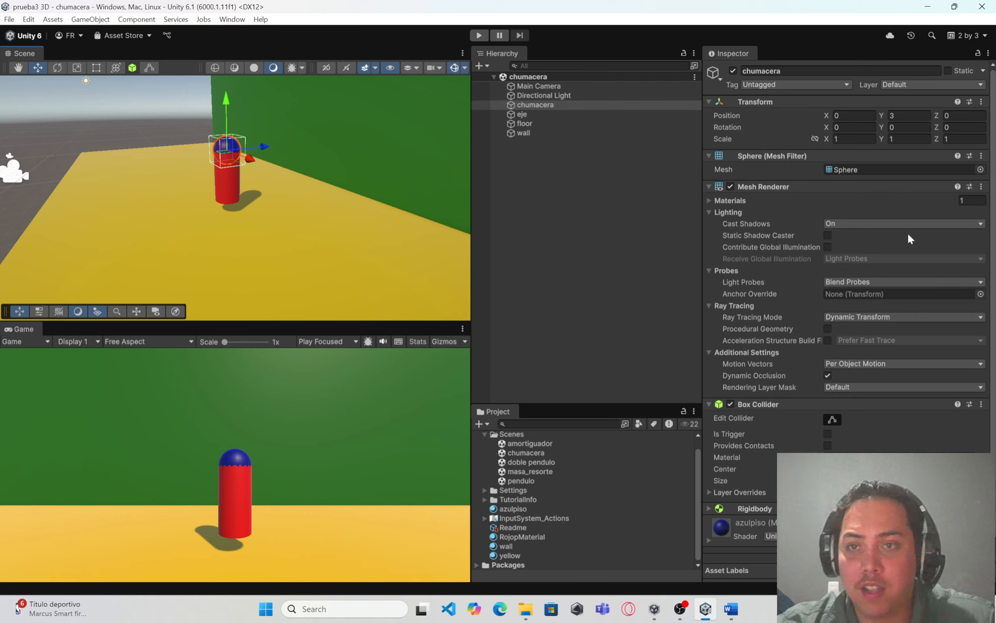
{"action": "scroll", "coordinate": [909, 235], "scroll_direction": "down", "scroll_amount": 1}
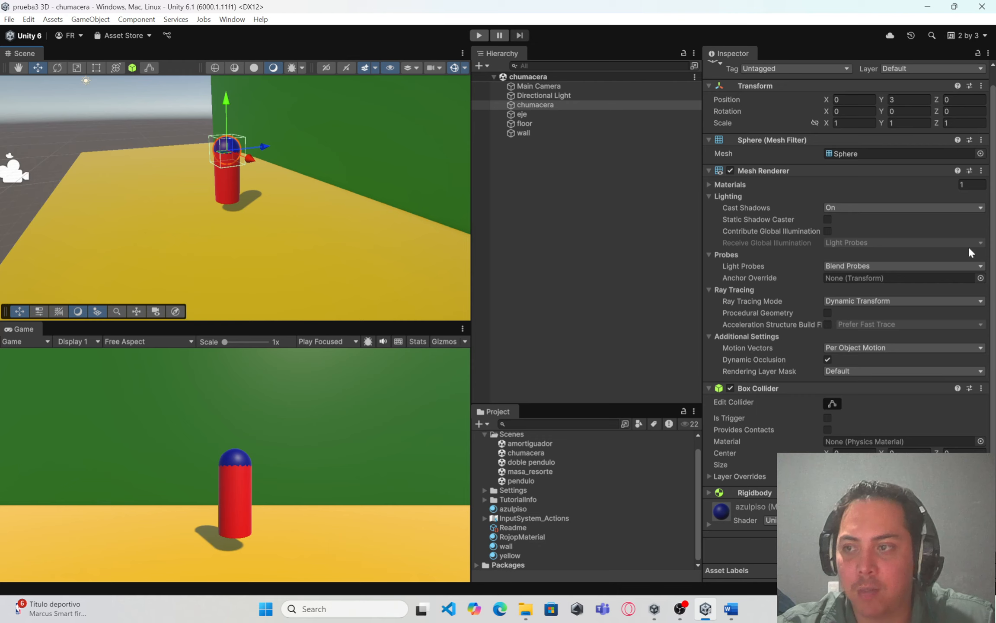
{"action": "left_click", "coordinate": [709, 492]}
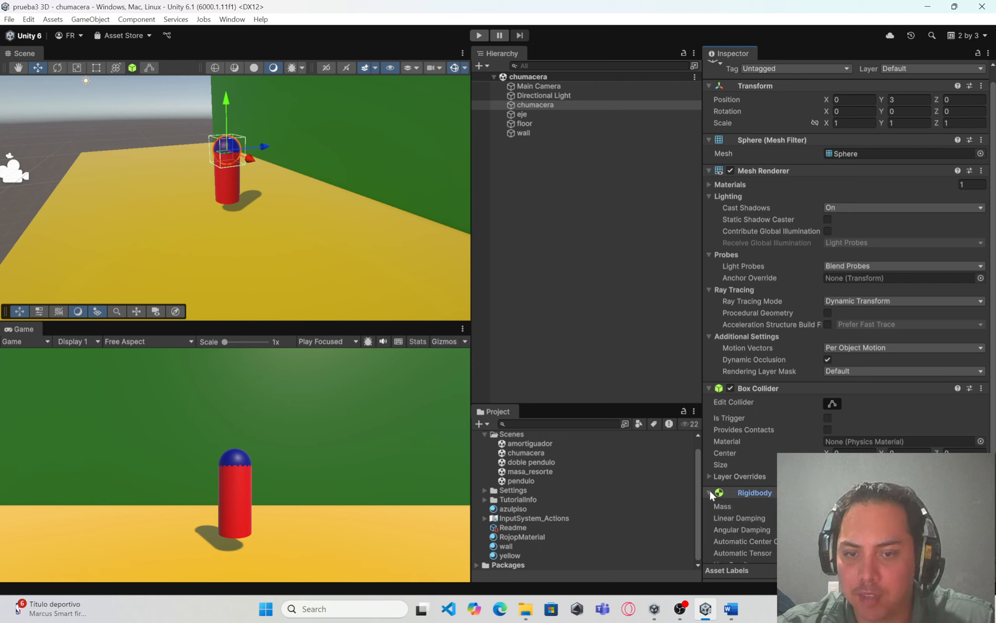
{"action": "scroll", "coordinate": [711, 492], "scroll_direction": "down", "scroll_amount": 5}
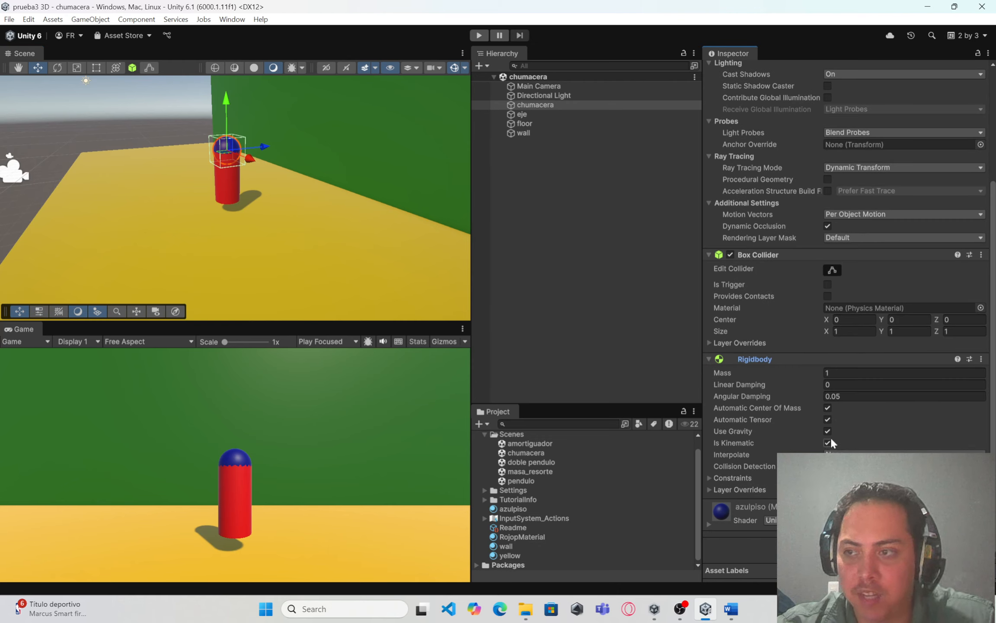
Examine eje's Rigidbody and its Hinge Joint's connected body, Anchor, Axis and Motor, comparing the anchor with the cylinder's upper end.
{"action": "left_click", "coordinate": [549, 114]}
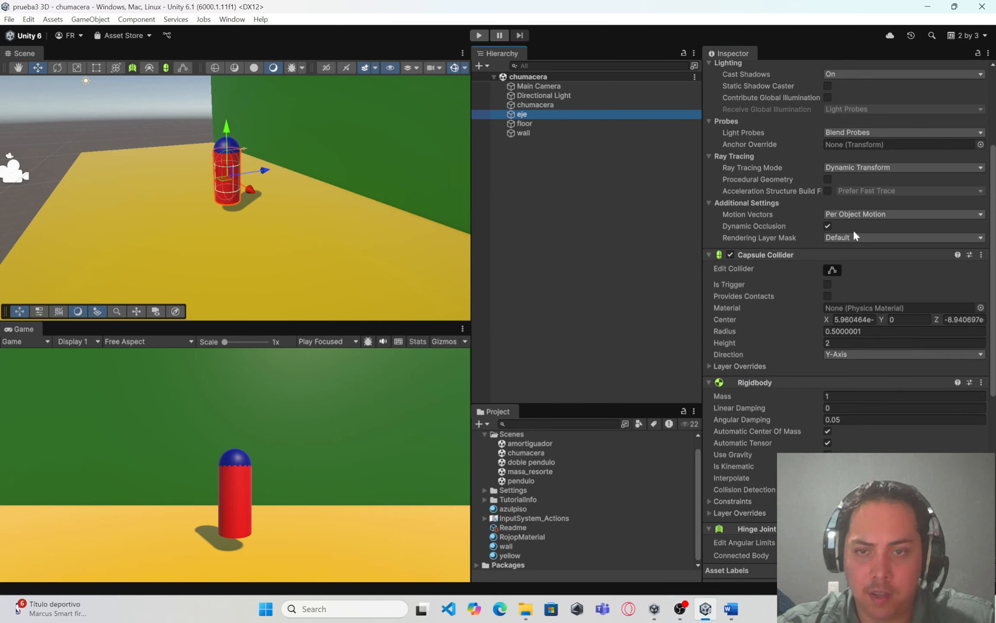
{"action": "scroll", "coordinate": [855, 303], "scroll_direction": "down", "scroll_amount": 4}
{"action": "scroll", "coordinate": [850, 331], "scroll_direction": "down", "scroll_amount": 3}
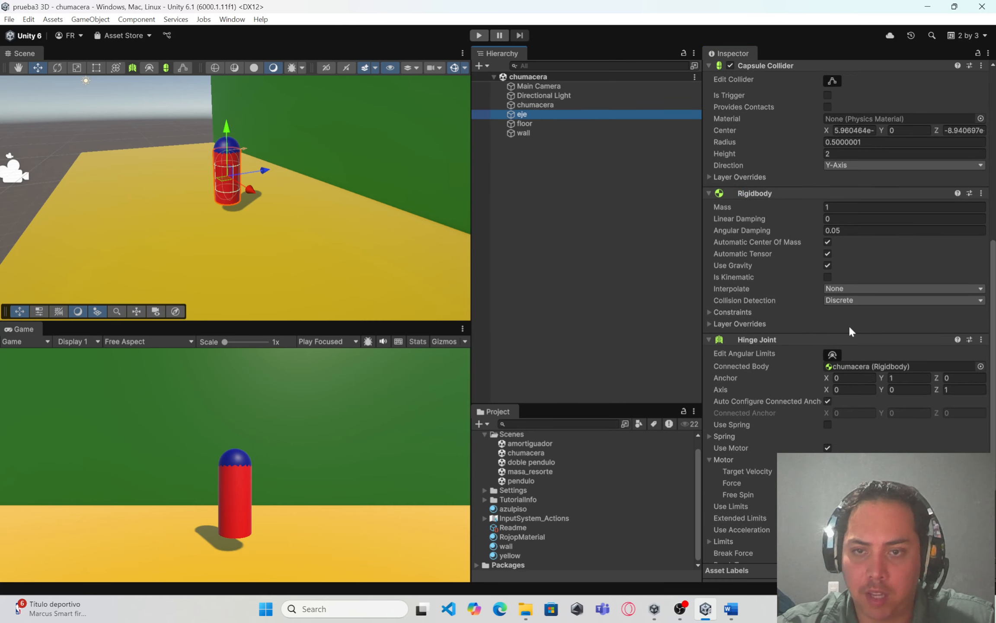
{"action": "scroll", "coordinate": [851, 337], "scroll_direction": "down", "scroll_amount": 3}
{"action": "scroll", "coordinate": [852, 339], "scroll_direction": "down", "scroll_amount": 1}
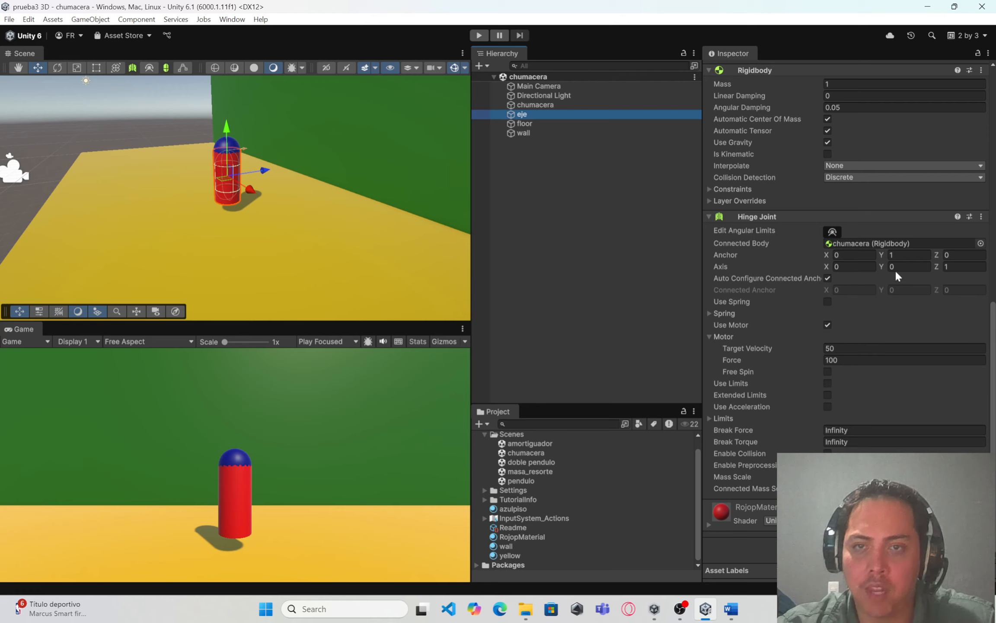
{"action": "left_click", "coordinate": [904, 255]}
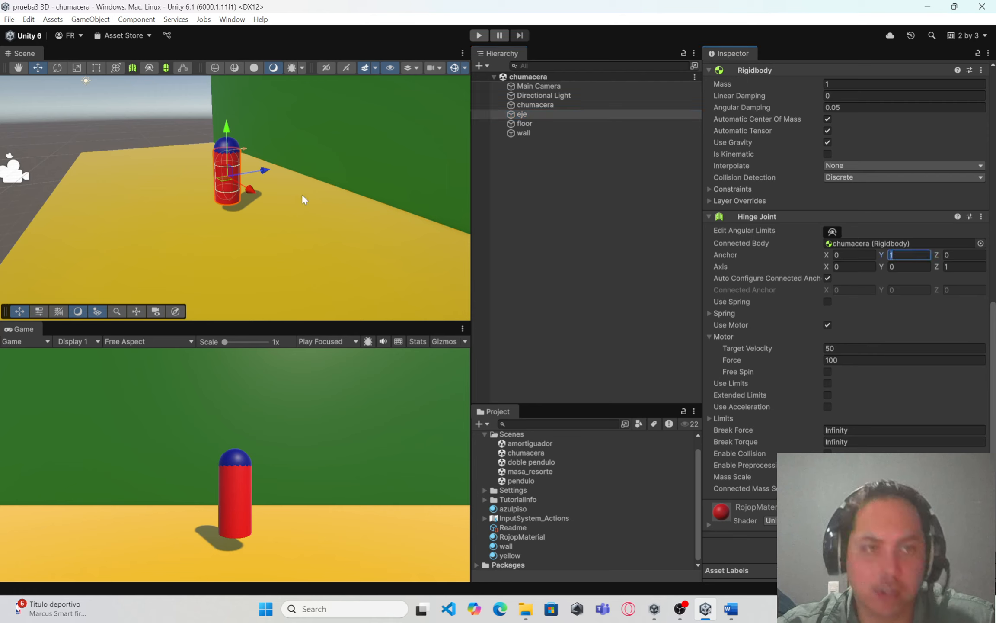
{"action": "right_click_drag", "start_coordinate": [244, 163], "coordinate": [341, 135]}
{"action": "key", "text": "w"}
{"action": "key", "text": "a"}
{"action": "key", "text": "s"}
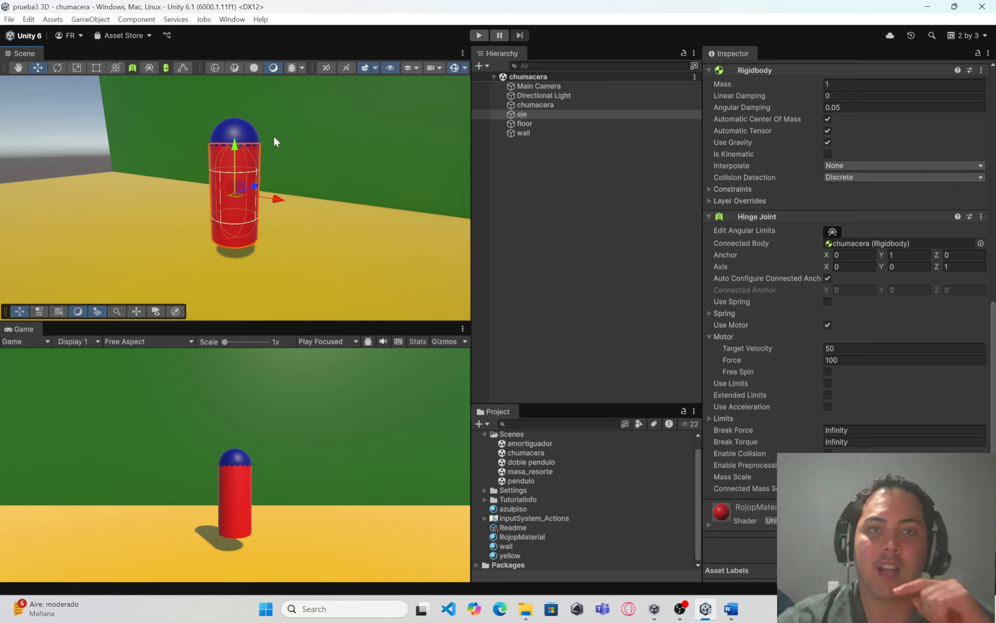
Play the chumacera simulation, examine the Motor settings of eje's Hinge Joint while it rotates, and stop the simulation.
{"action": "left_click", "coordinate": [479, 35]}
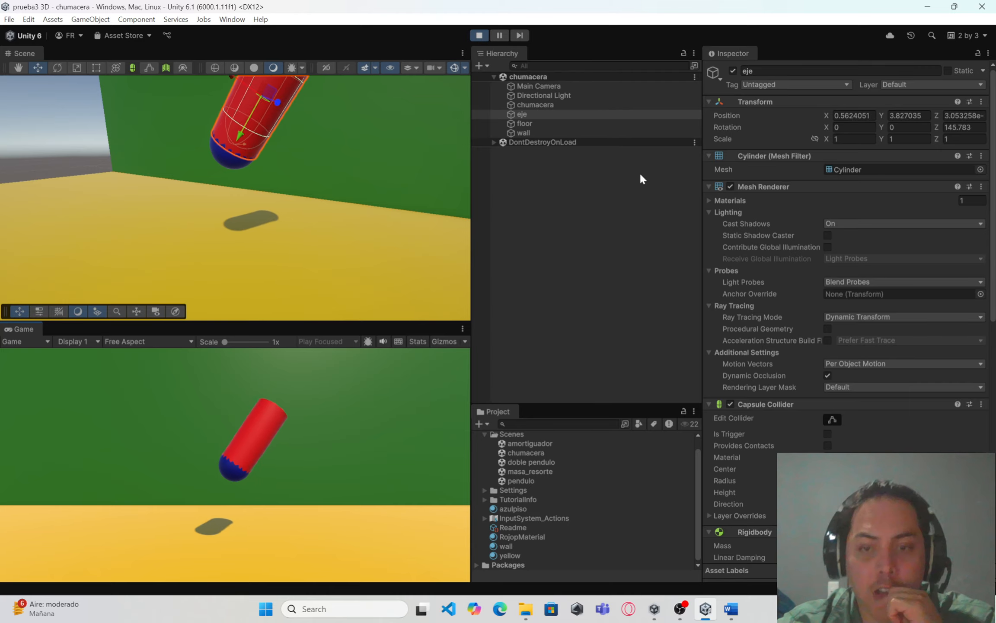
{"action": "scroll", "coordinate": [750, 334], "scroll_direction": "down", "scroll_amount": 10}
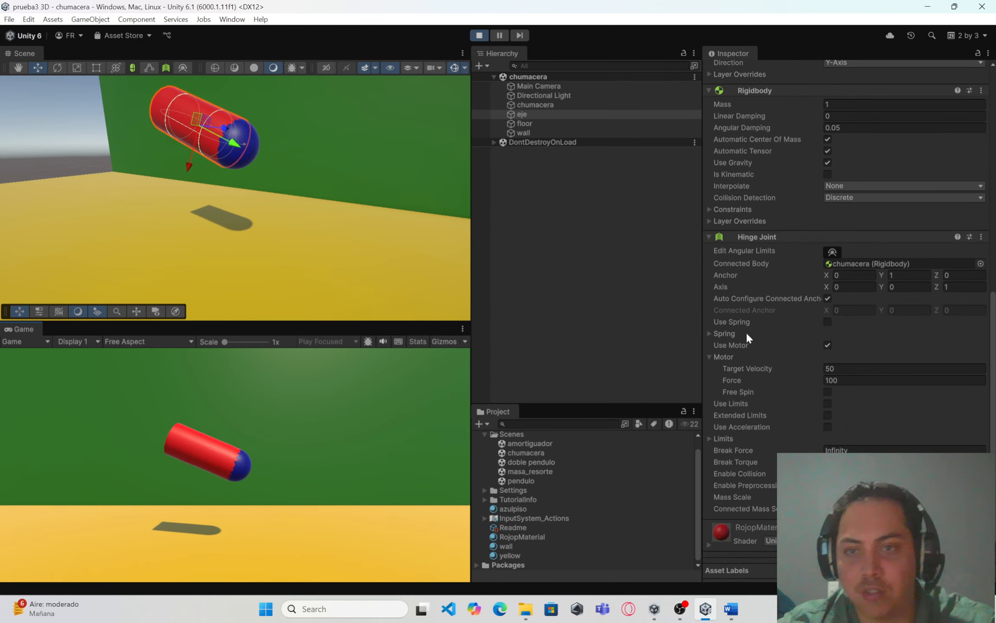
{"action": "scroll", "coordinate": [748, 335], "scroll_direction": "down", "scroll_amount": 1}
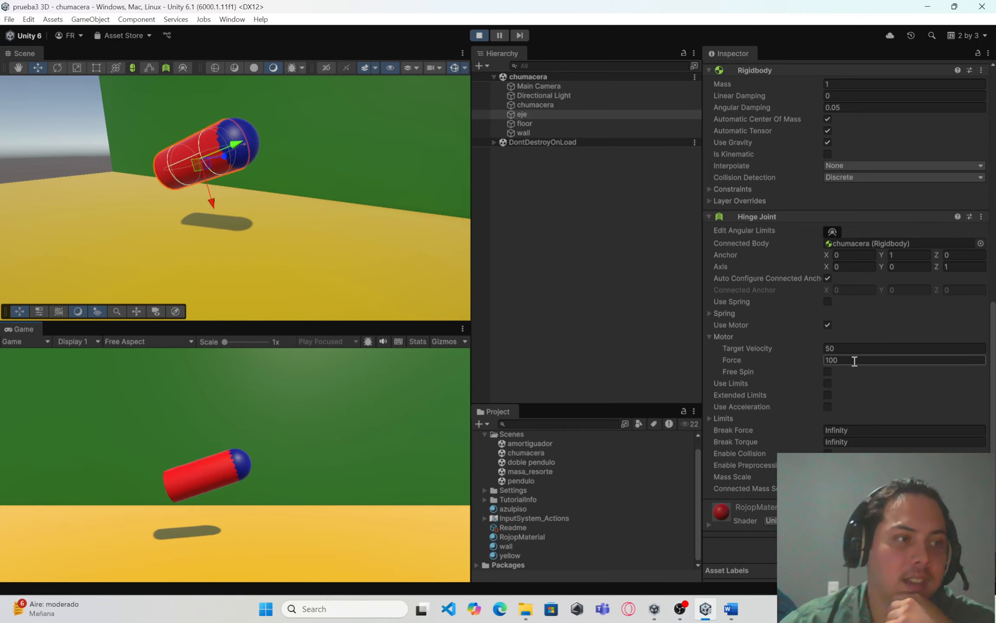
{"action": "key", "text": "Return"}
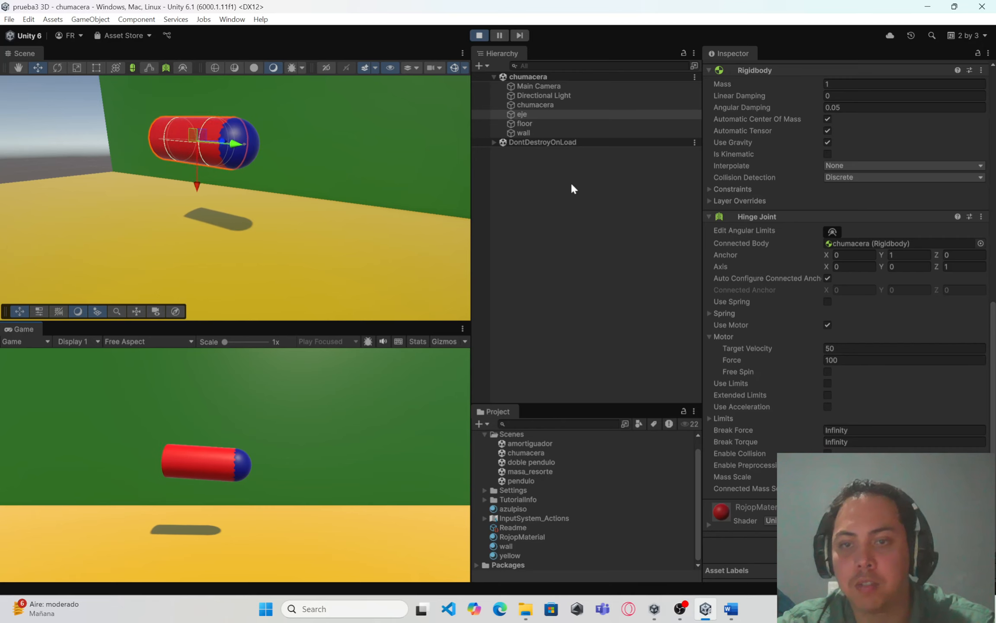
{"action": "left_click", "coordinate": [479, 35]}
Set the motor Force of eje's Hinge Joint to 10, and play and stop the simulation to watch its rotation.
{"action": "left_click", "coordinate": [845, 361]}
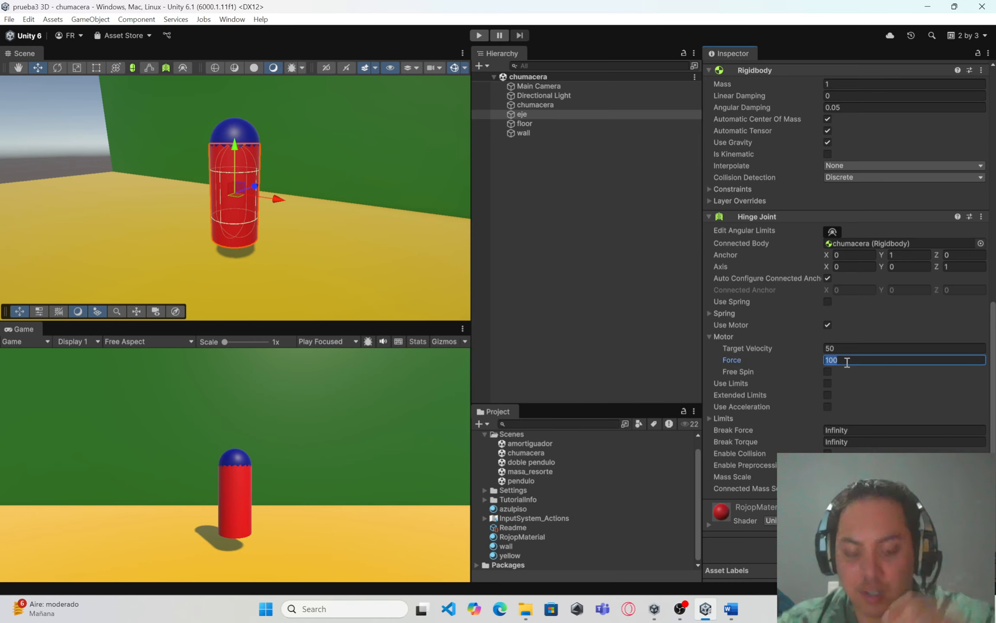
{"action": "type", "text": "10"}
{"action": "left_click", "coordinate": [479, 35]}
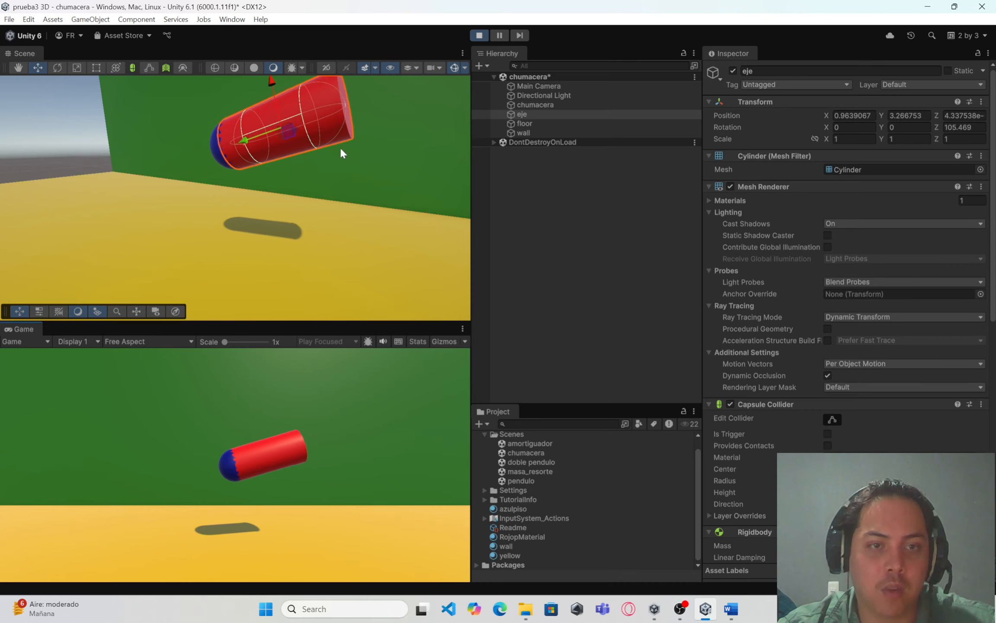
{"action": "left_click", "coordinate": [480, 35]}
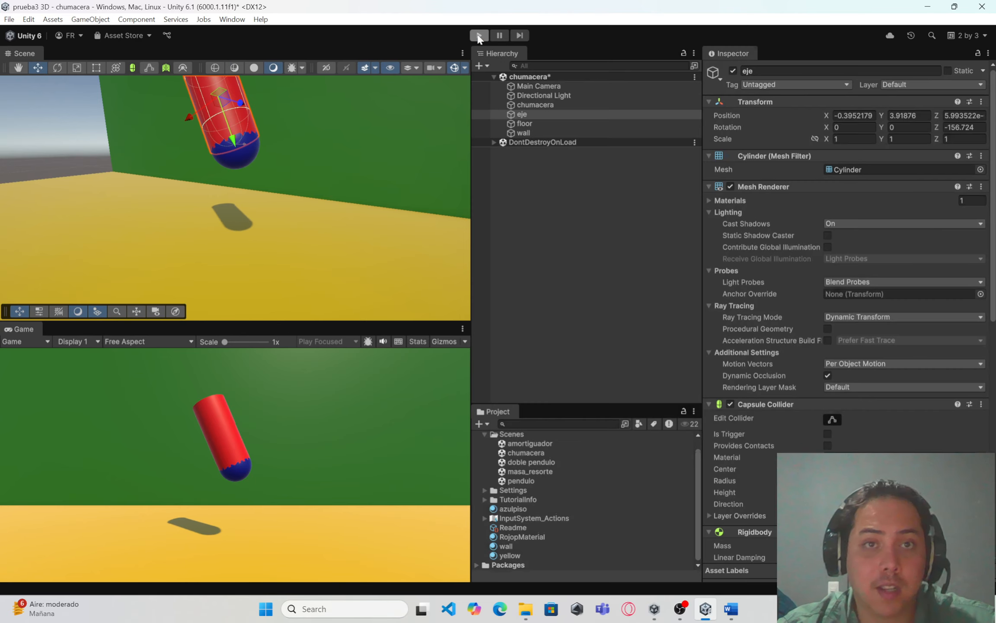
Set the motor Target Velocity of eje's Hinge Joint to 10, and play and stop the simulation.
{"action": "scroll", "coordinate": [917, 364], "scroll_direction": "down", "scroll_amount": 5}
{"action": "scroll", "coordinate": [893, 364], "scroll_direction": "down", "scroll_amount": 4}
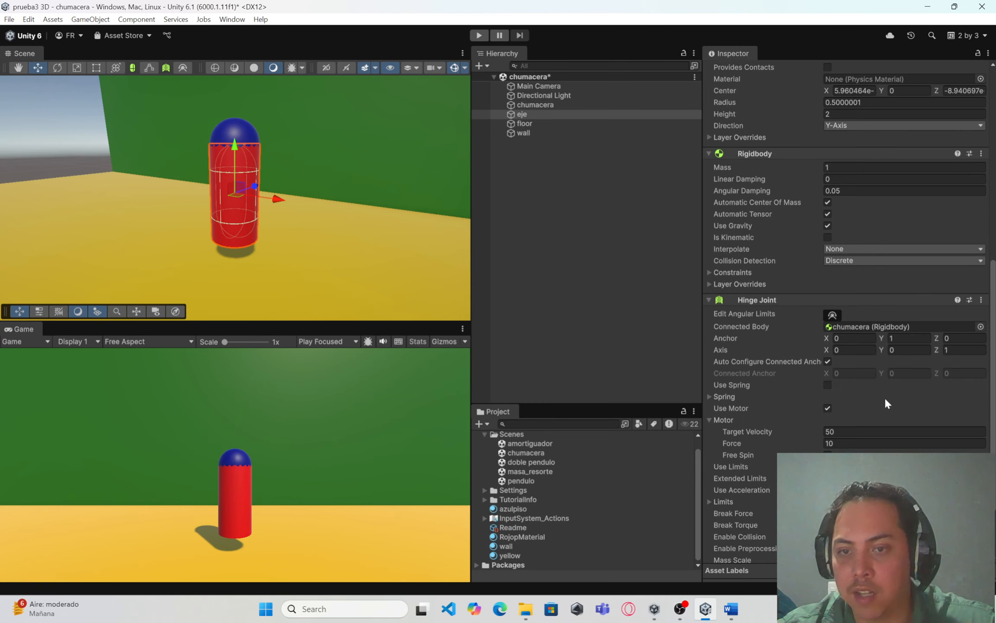
{"action": "left_click", "coordinate": [850, 430]}
{"action": "type", "text": "10"}
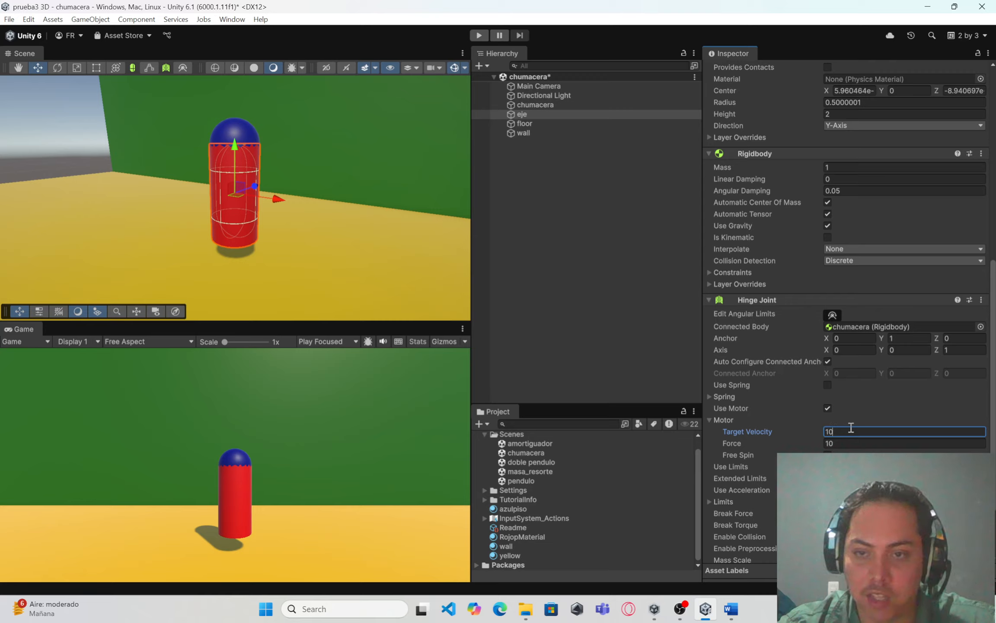
{"action": "left_click", "coordinate": [479, 35]}
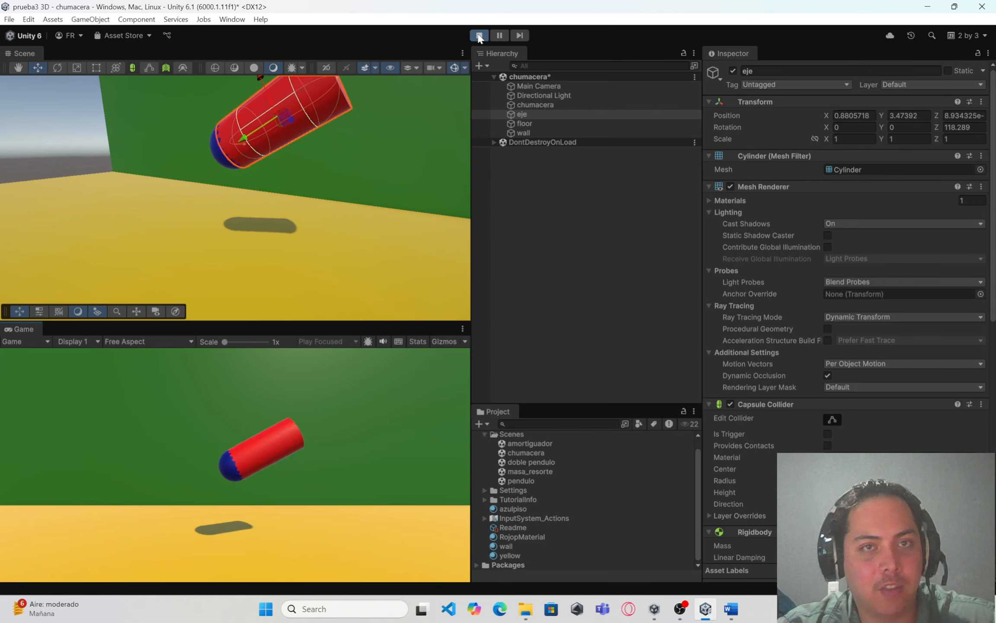
{"action": "left_click", "coordinate": [479, 35]}
Set both the Target Velocity and the Force of eje's Hinge Joint motor to 100.
{"action": "scroll", "coordinate": [812, 378], "scroll_direction": "down", "scroll_amount": 8}
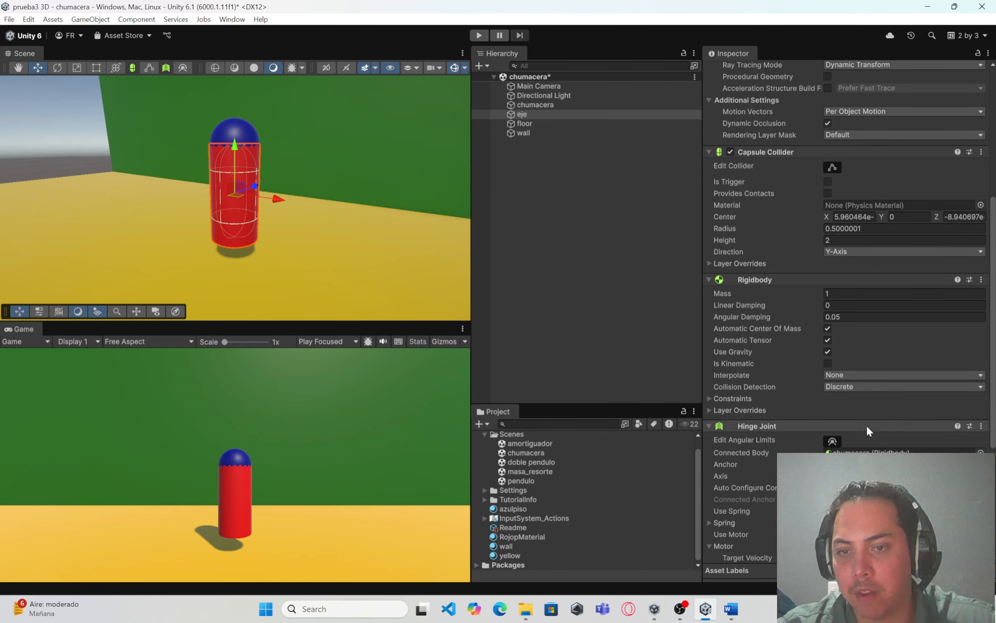
{"action": "scroll", "coordinate": [844, 368], "scroll_direction": "down", "scroll_amount": 3}
{"action": "left_click", "coordinate": [843, 367]}
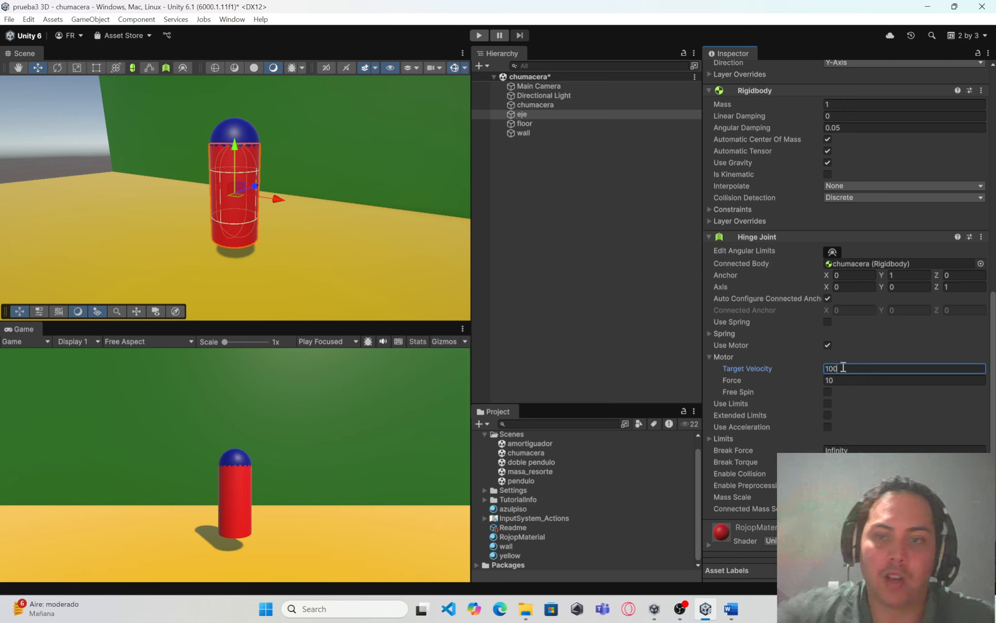
{"action": "left_click", "coordinate": [850, 381]}
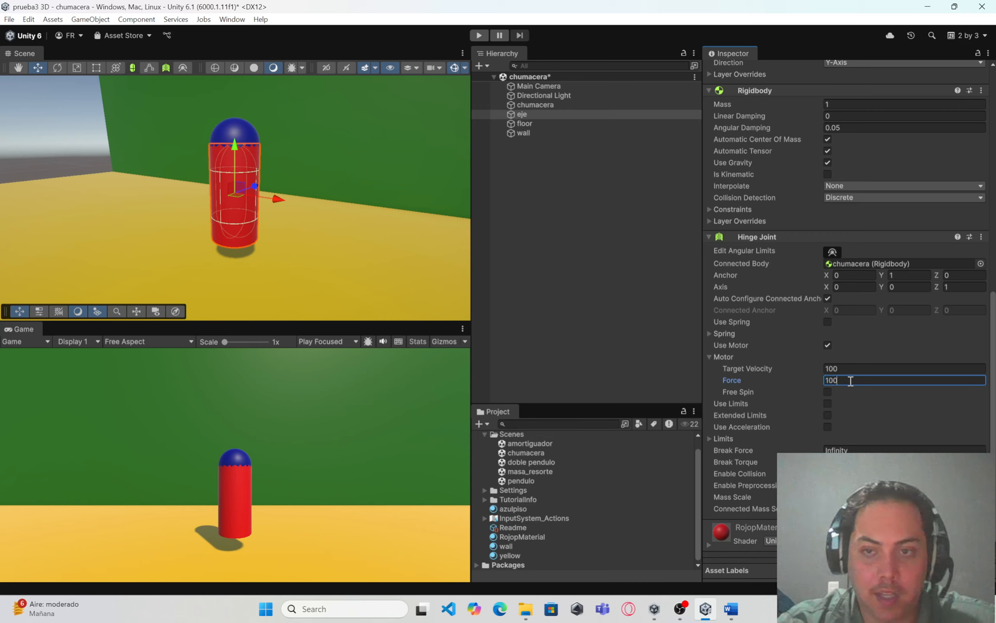
Set the Anchor Y of eje's Hinge Joint to 0, and play and stop the simulation to watch rotation about the centre.
{"action": "left_click", "coordinate": [917, 275]}
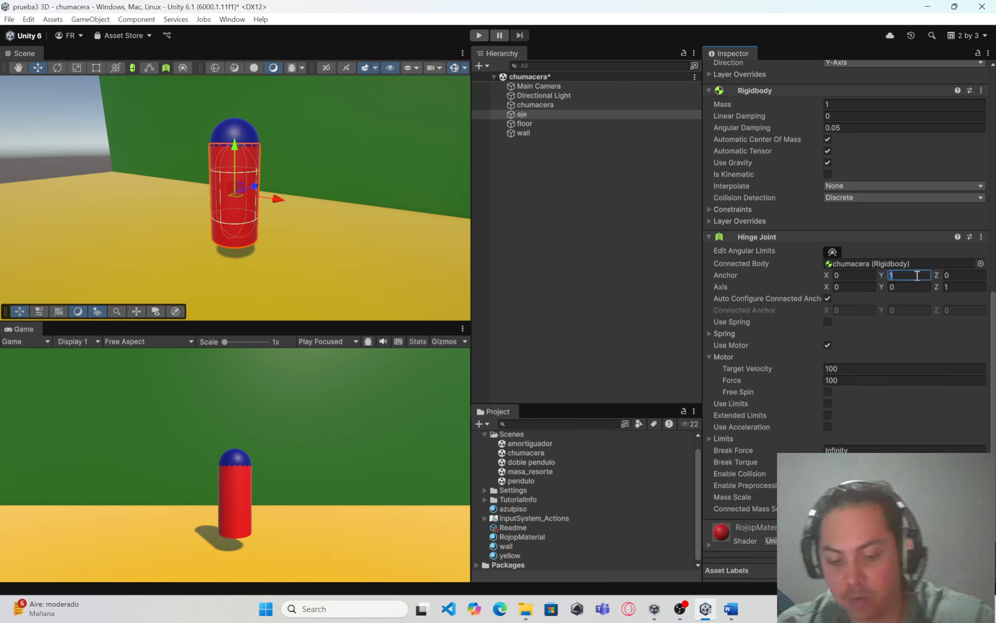
{"action": "left_click", "coordinate": [480, 36]}
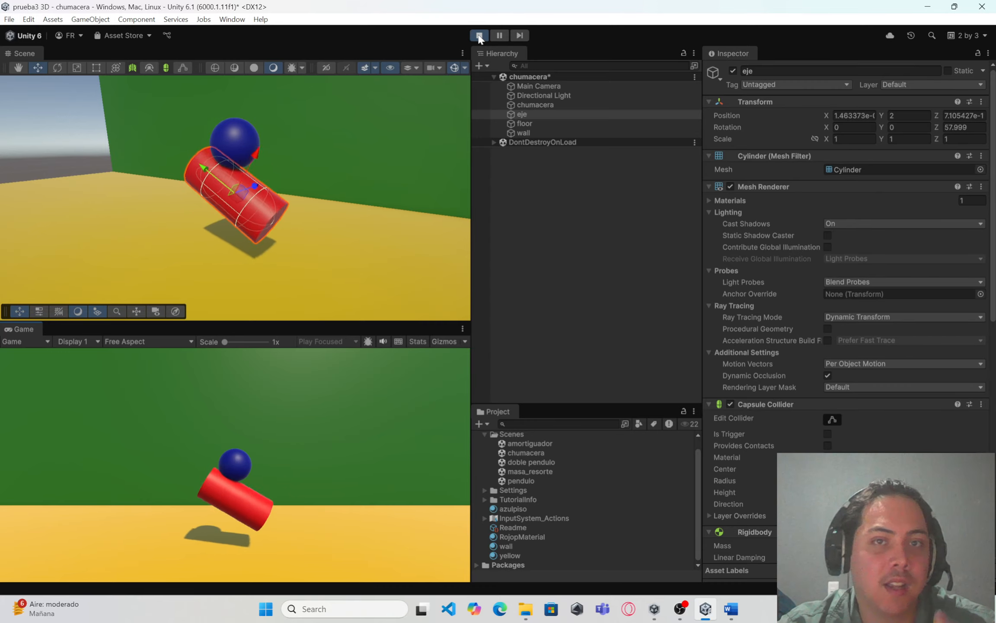
{"action": "left_click", "coordinate": [478, 36]}
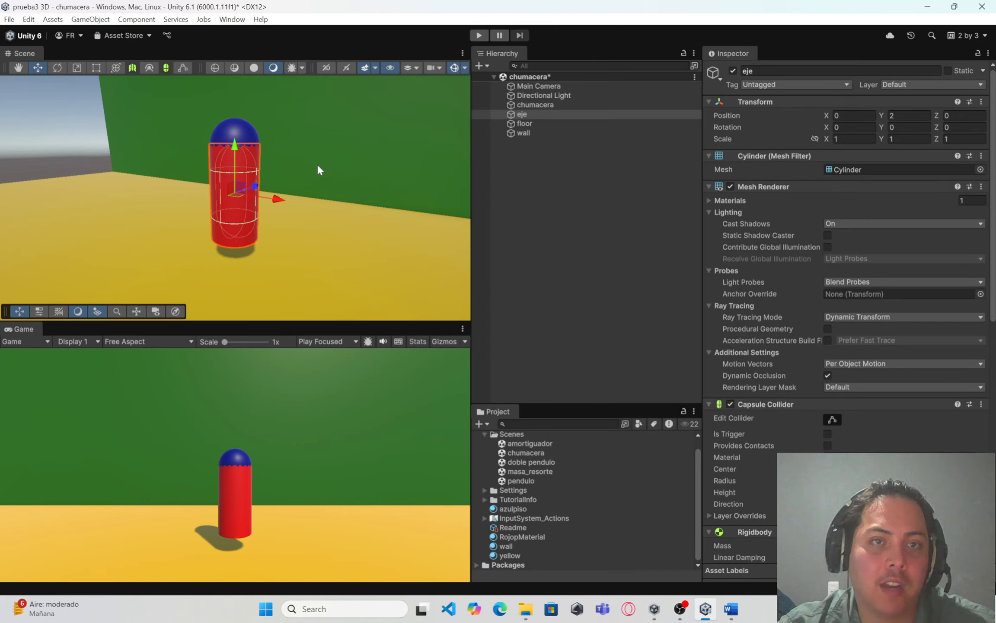
Set the Anchor Y of eje's Hinge Joint to 1 and point out its connected body.
{"action": "scroll", "coordinate": [854, 400], "scroll_direction": "down", "scroll_amount": 10}
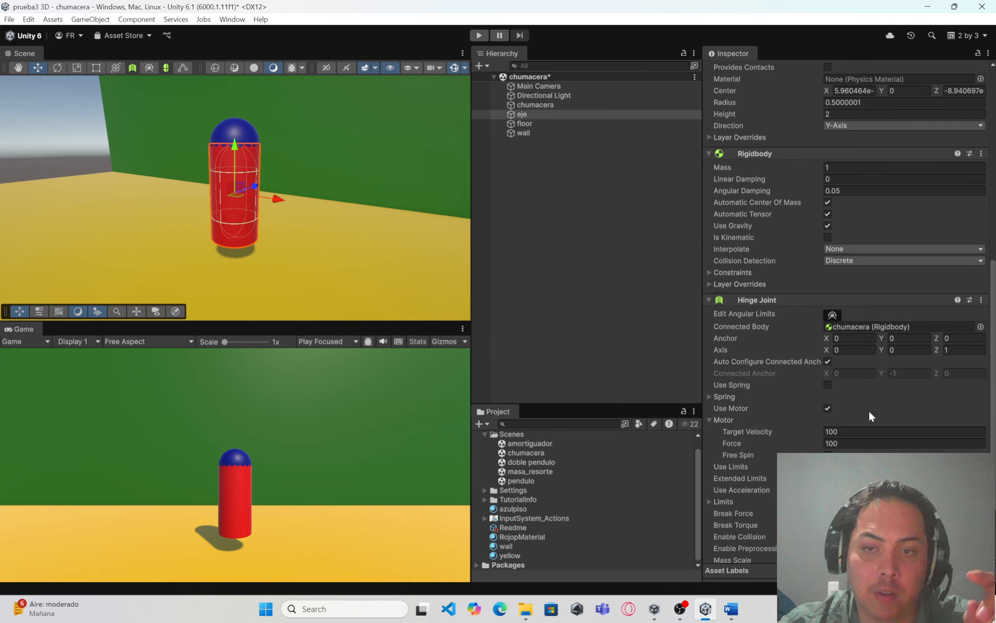
{"action": "left_click", "coordinate": [910, 339]}
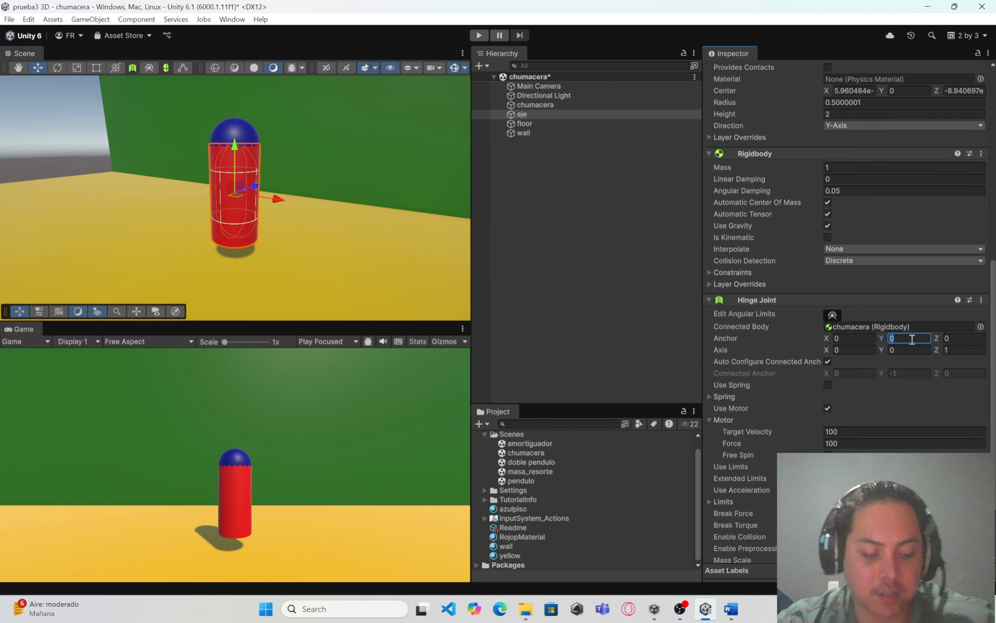
{"action": "type", "text": "1"}
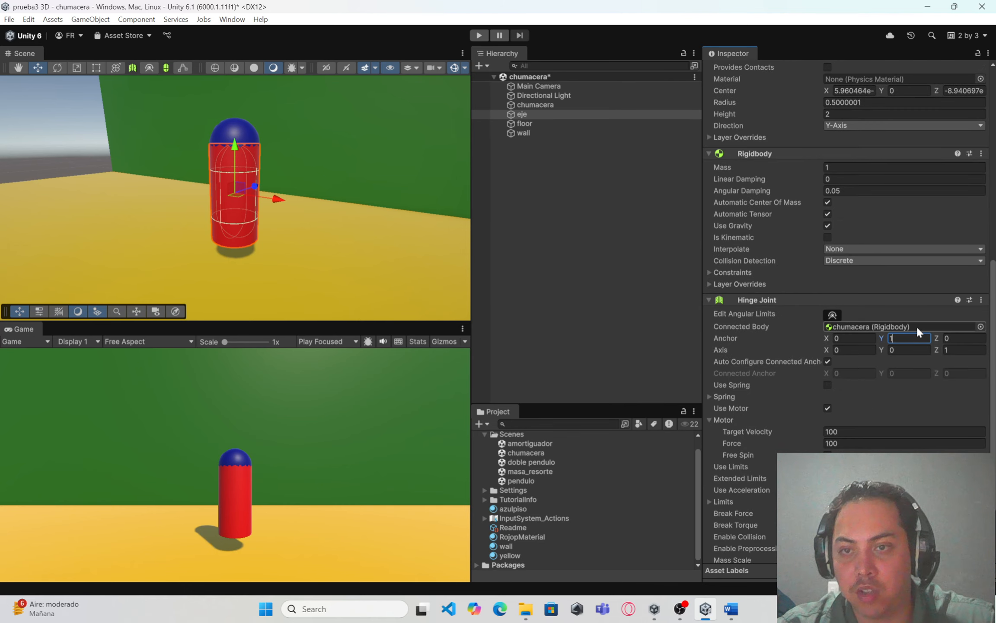
{"action": "left_click", "coordinate": [917, 326]}
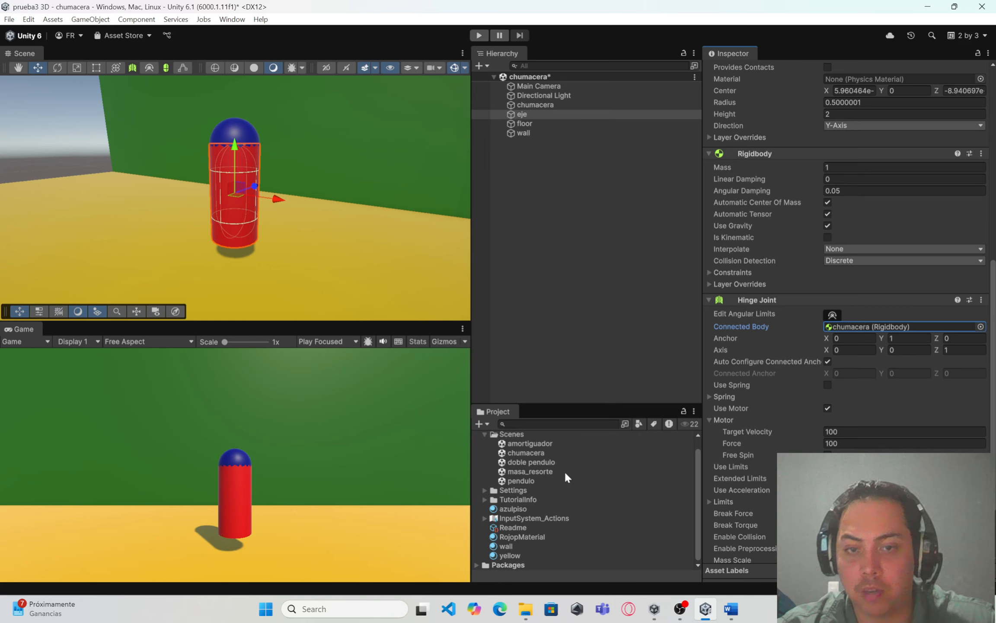
Open the amortiguador scene, saving the changes made to the chumacera scene.
{"action": "double_click", "coordinate": [541, 442]}
{"action": "left_click", "coordinate": [482, 326]}
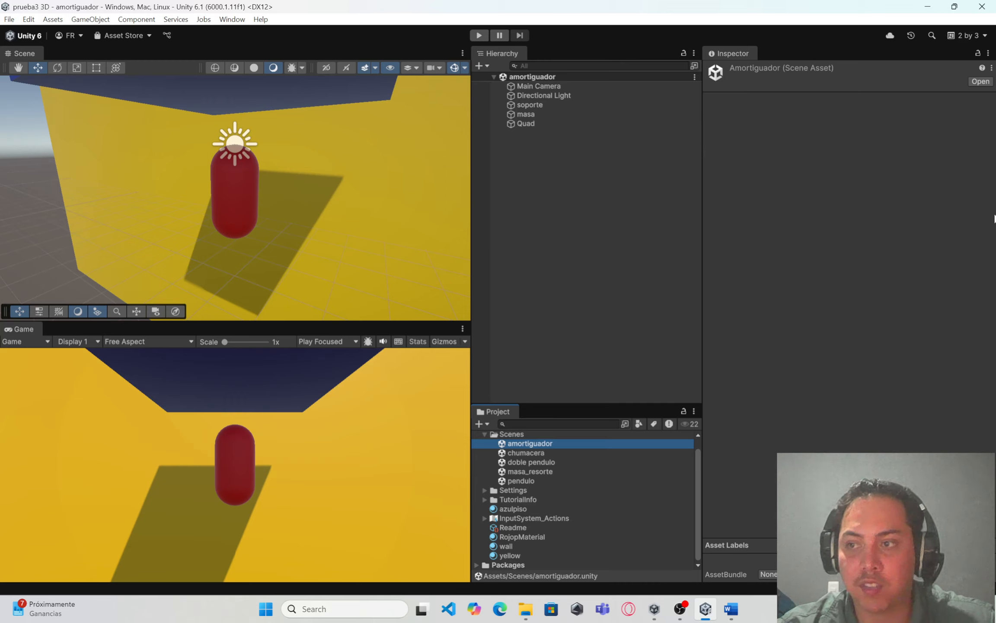
Examine the soporte plate's Transform, Box Collider and Rigidbody, including its Is Kinematic option, with the whole plate in view.
{"action": "left_click", "coordinate": [538, 104]}
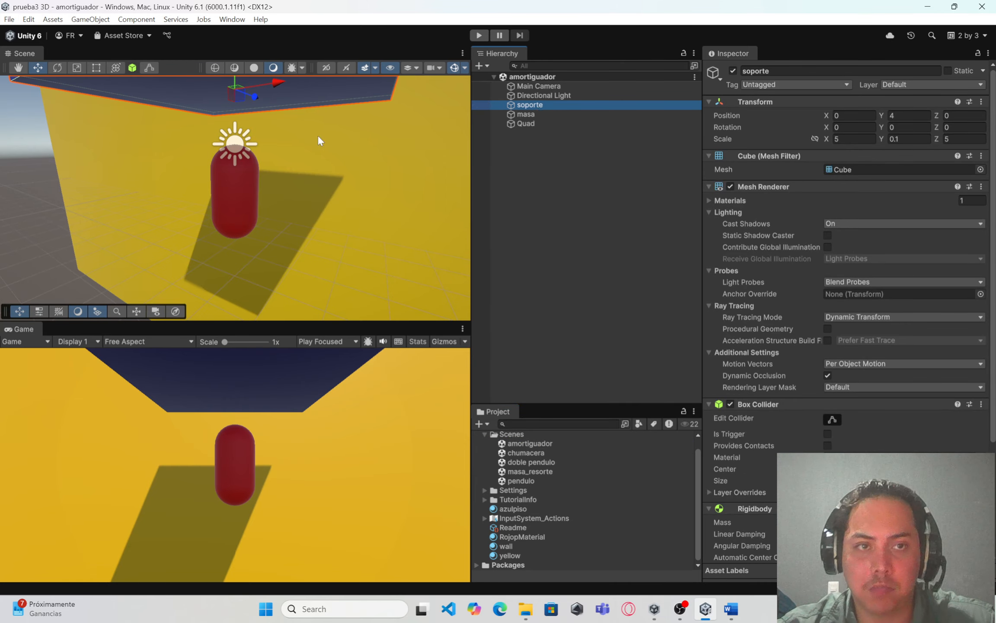
{"action": "scroll", "coordinate": [317, 137], "scroll_direction": "down", "scroll_amount": 3}
{"action": "right_click_drag", "start_coordinate": [320, 137], "coordinate": [318, 123]}
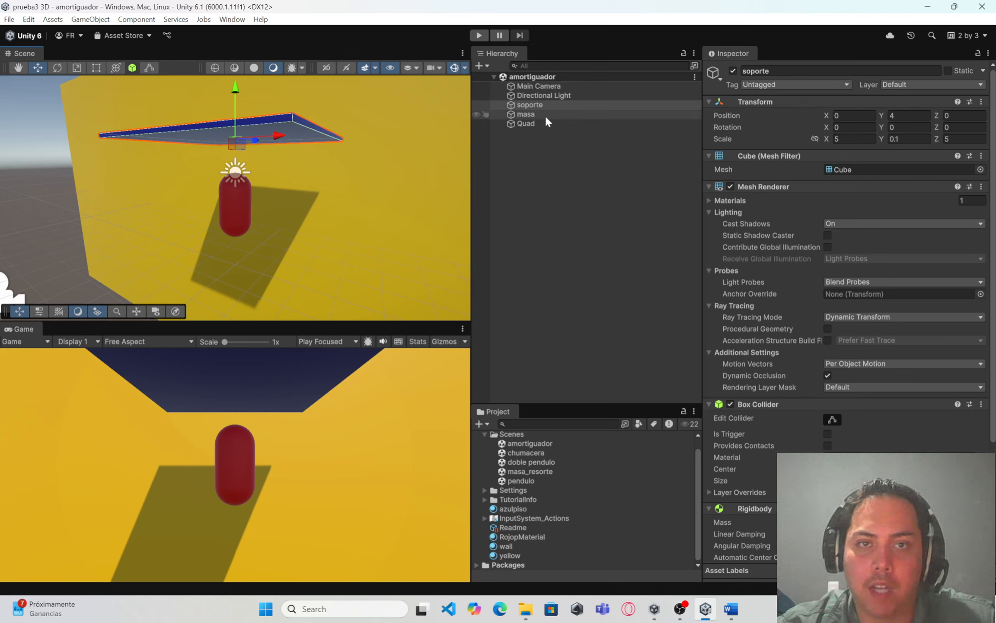
{"action": "scroll", "coordinate": [901, 316], "scroll_direction": "down", "scroll_amount": 3}
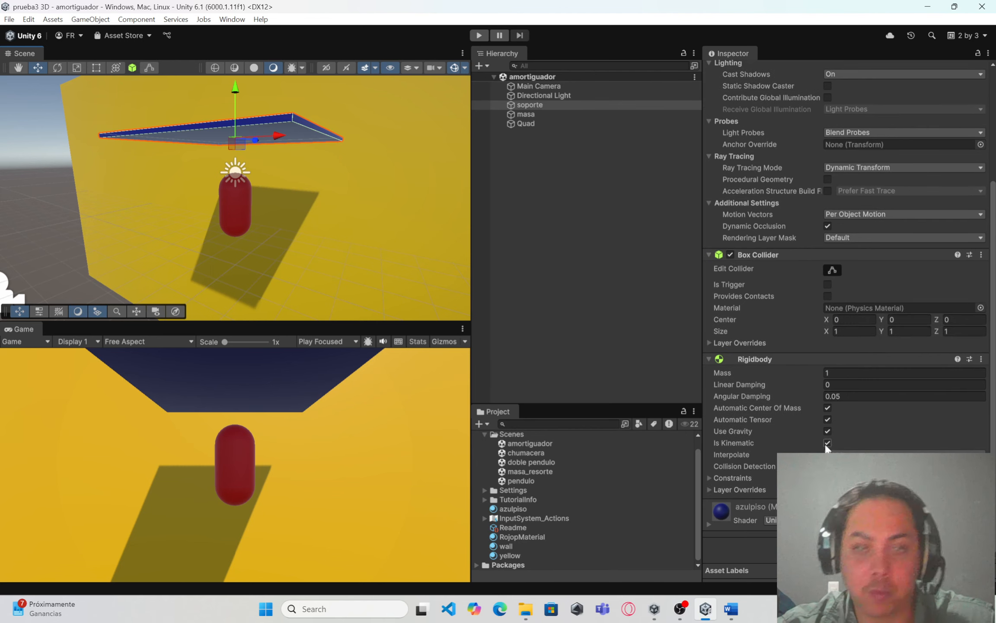
Examine the masa capsule's Capsule Collider and Rigidbody, collapse the Rigidbody, and inspect the Spring Joint settings.
{"action": "left_click", "coordinate": [528, 115]}
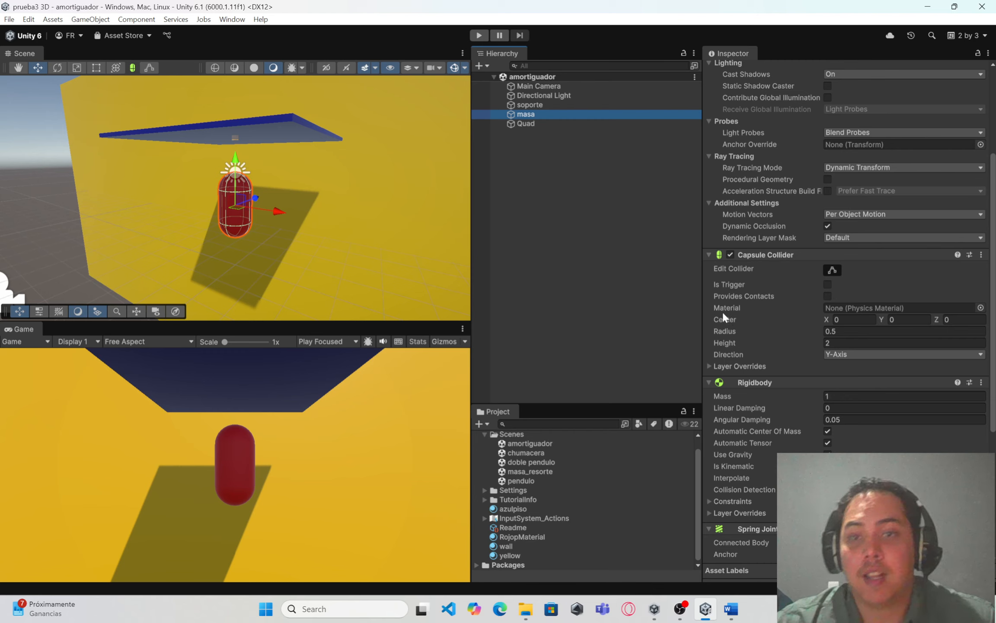
{"action": "scroll", "coordinate": [723, 307], "scroll_direction": "down", "scroll_amount": 1}
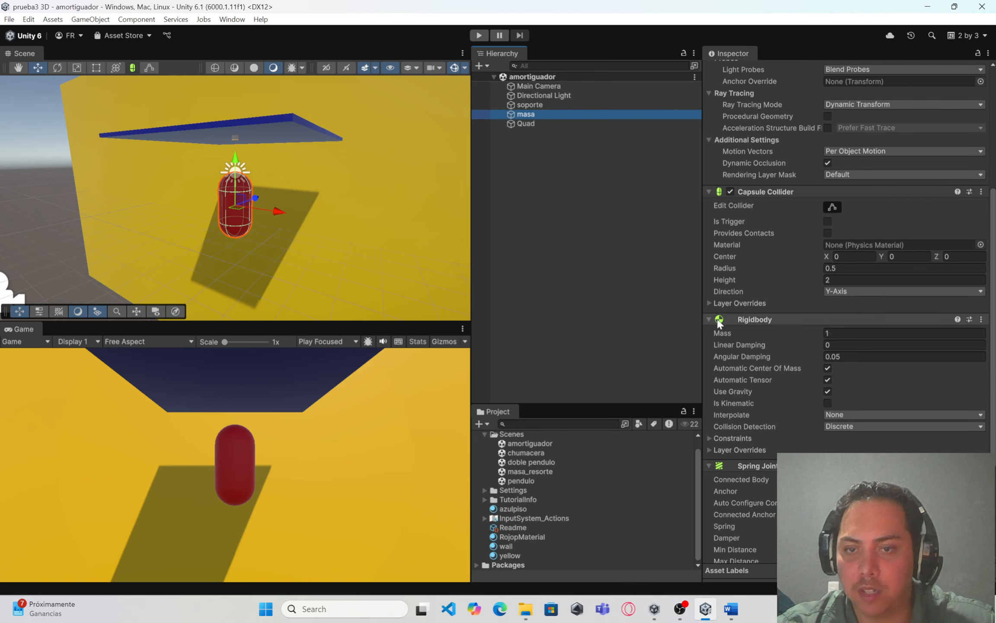
{"action": "left_click", "coordinate": [710, 319]}
{"action": "left_click", "coordinate": [709, 318]}
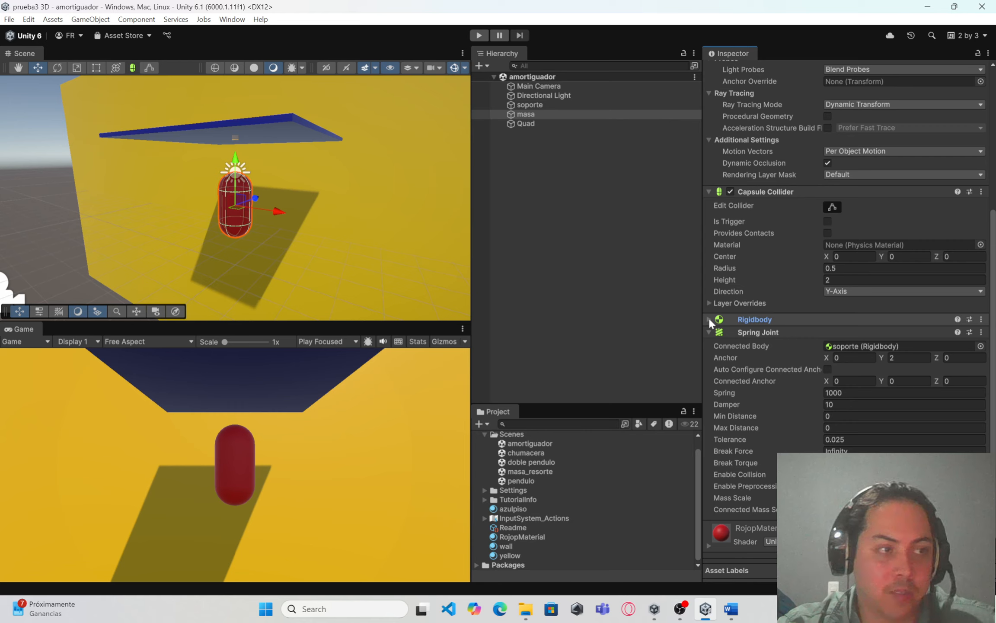
{"action": "scroll", "coordinate": [792, 348], "scroll_direction": "down", "scroll_amount": 1}
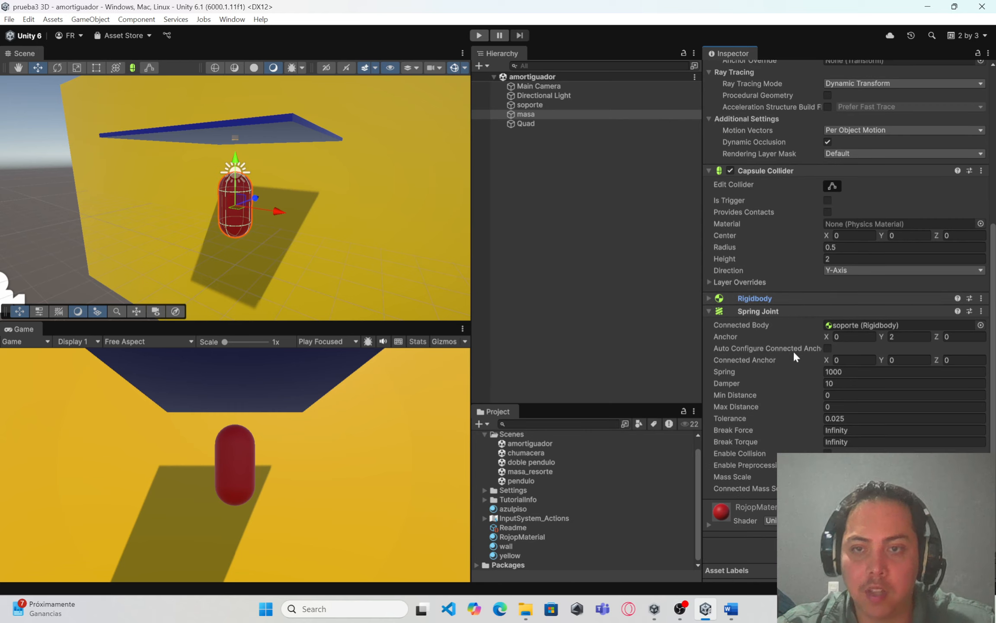
Try an Anchor Y of 3 on masa's Spring Joint, compare the anchor point with soporte, and return it to 2.
{"action": "left_click", "coordinate": [910, 336]}
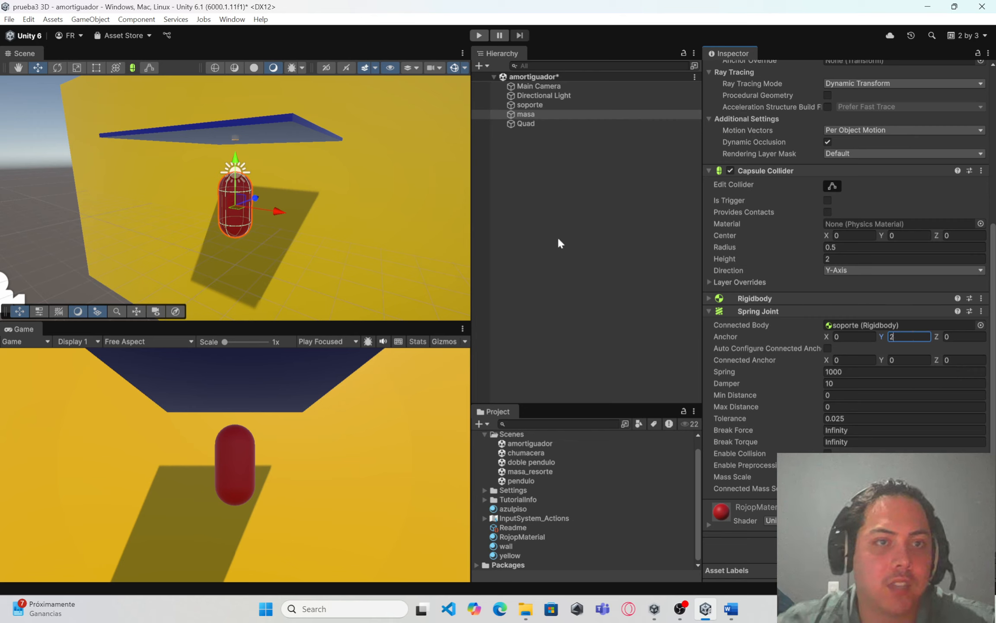
{"action": "right_click_drag", "start_coordinate": [325, 164], "coordinate": [91, 72]}
{"action": "left_click", "coordinate": [902, 336]}
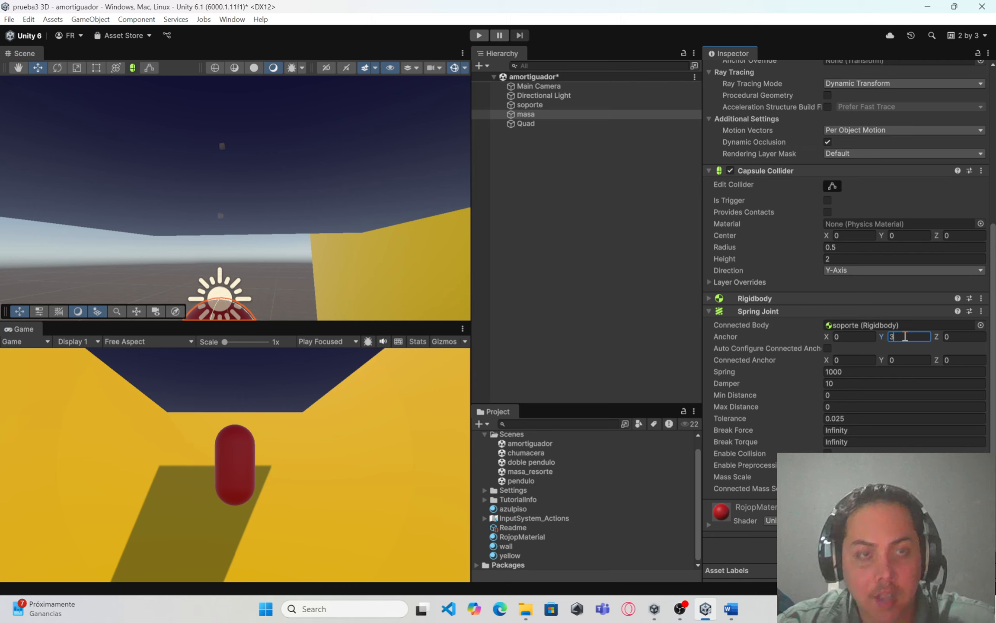
{"action": "right_click_drag", "start_coordinate": [411, 255], "coordinate": [434, 303]}
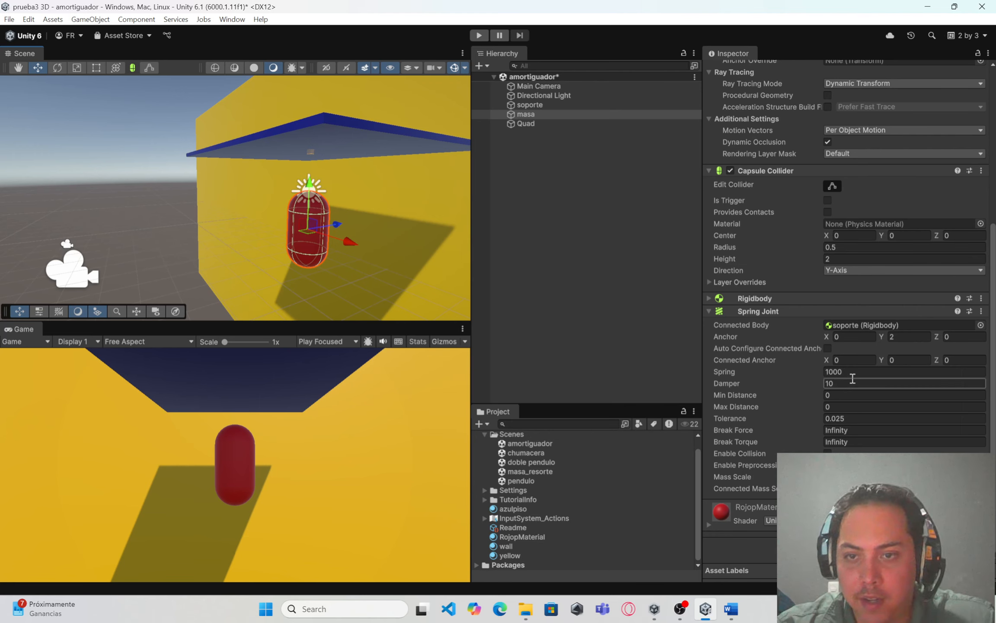
Play the amortiguador simulation, pull masa down along Y to about 1.45, release it, and stop the simulation.
{"action": "left_click", "coordinate": [478, 35]}
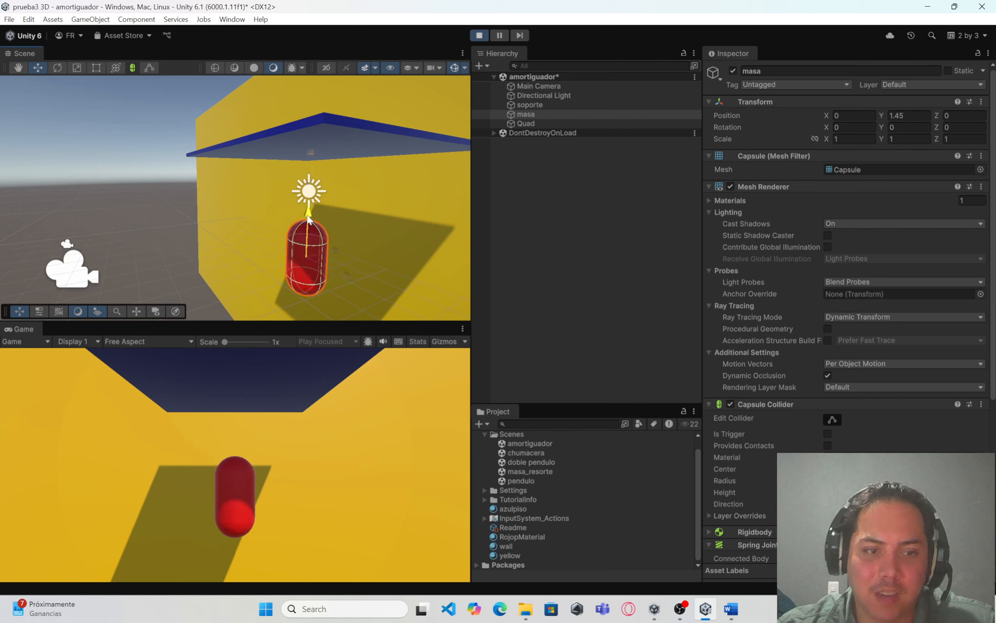
{"action": "left_click_drag", "start_coordinate": [309, 192], "coordinate": [304, 237]}
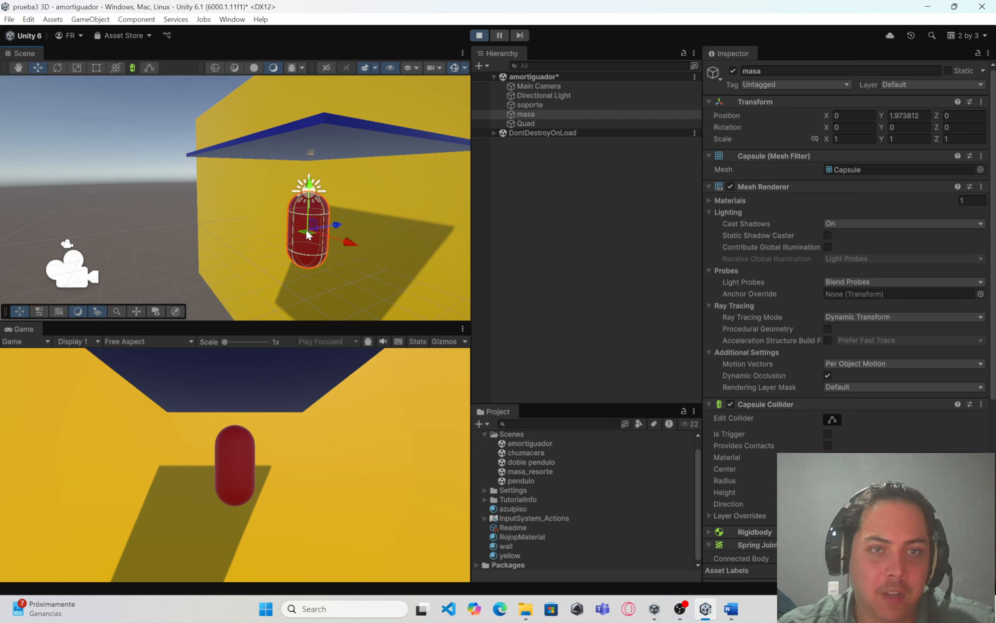
{"action": "left_click", "coordinate": [478, 36]}
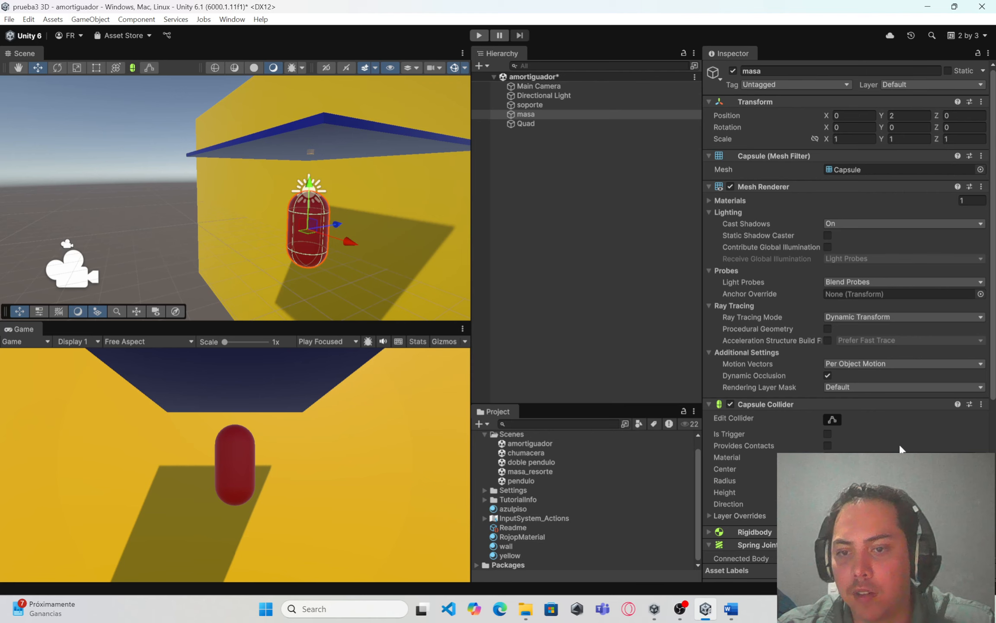
Set masa's Spring Joint to Spring 50 and Damper 10, and play and stop the simulation while reviewing these settings.
{"action": "scroll", "coordinate": [896, 437], "scroll_direction": "down", "scroll_amount": 5}
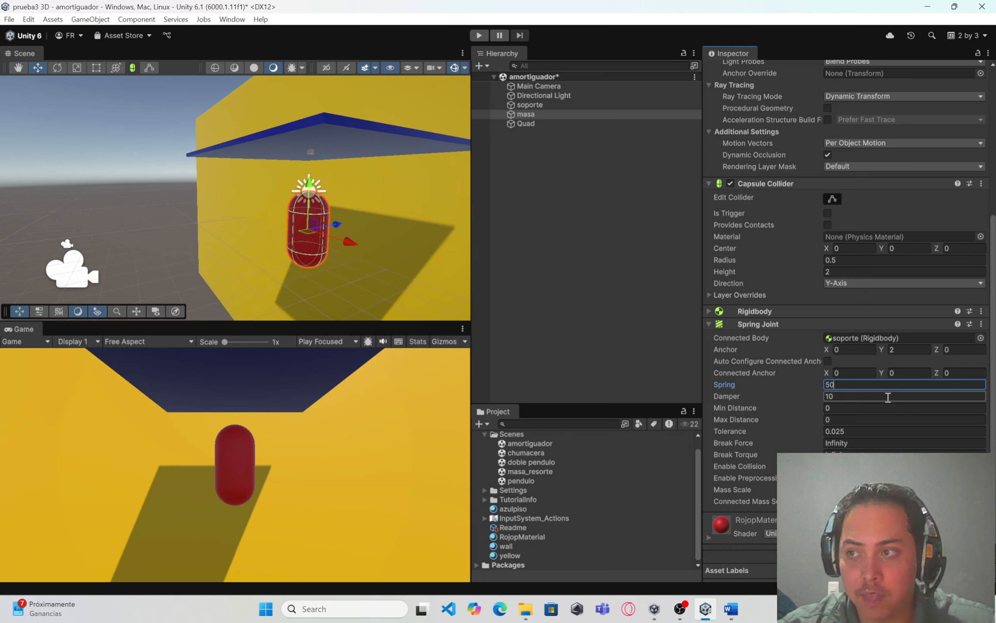
{"action": "left_click", "coordinate": [857, 397]}
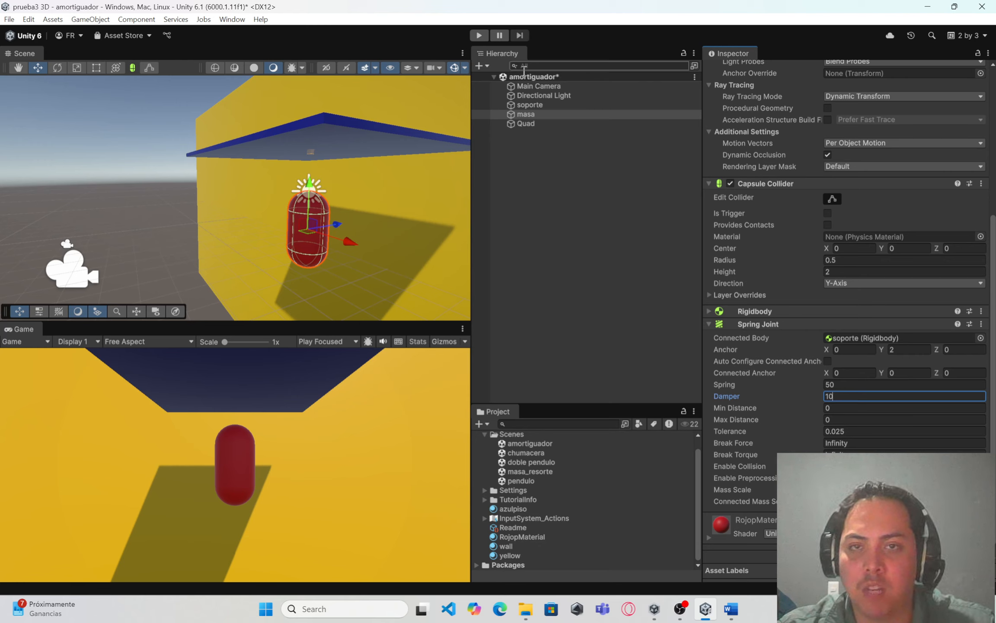
{"action": "key", "text": "ctrl+p"}
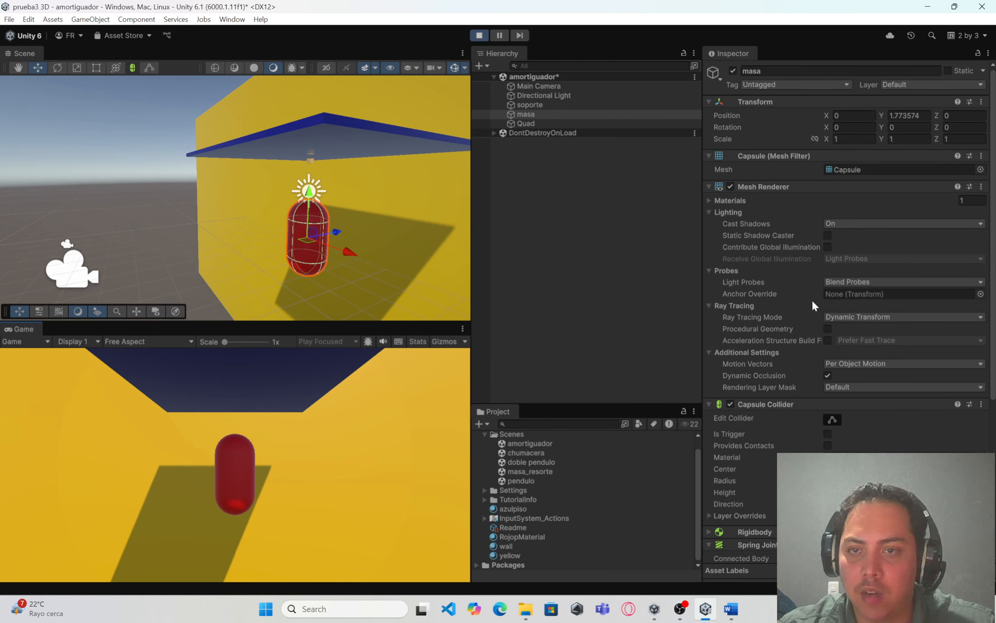
{"action": "scroll", "coordinate": [802, 392], "scroll_direction": "down", "scroll_amount": 5}
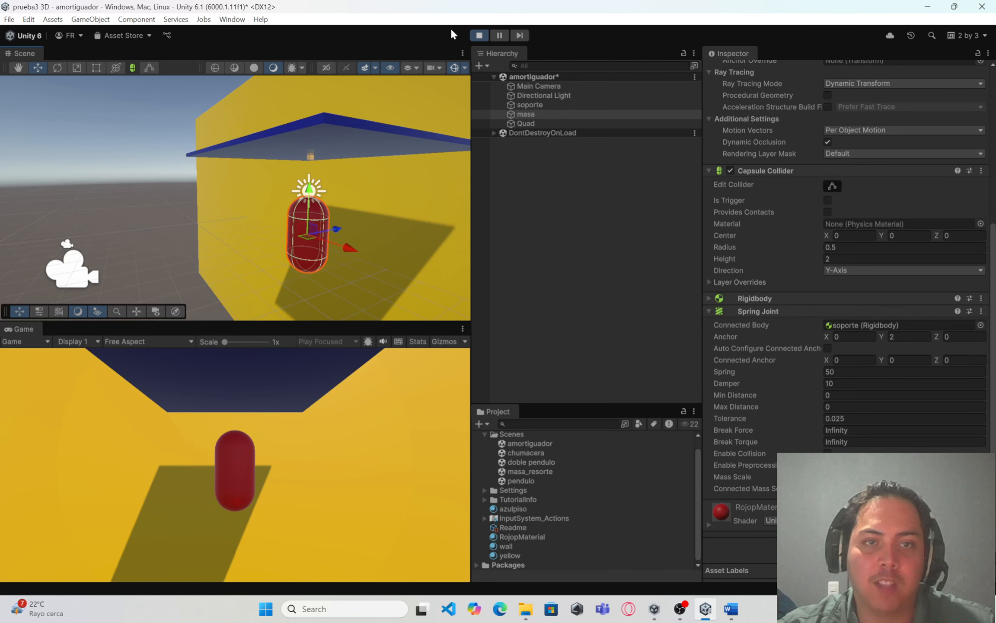
{"action": "left_click", "coordinate": [480, 36]}
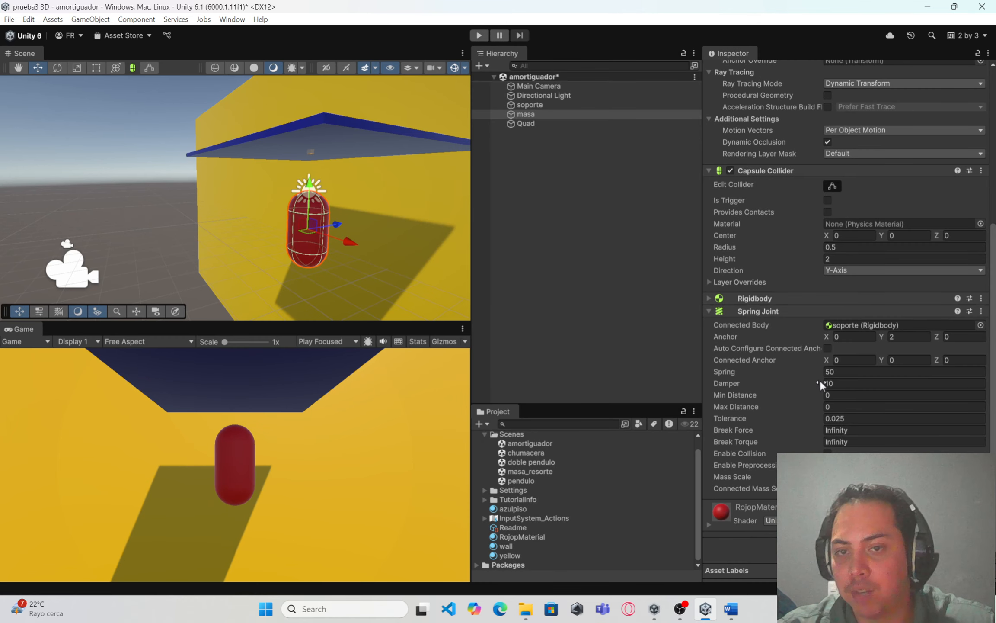
Set masa's Spring Joint to Spring 100 and Damper 50, play the simulation, and review the joint settings while it runs.
{"action": "left_click", "coordinate": [847, 373]}
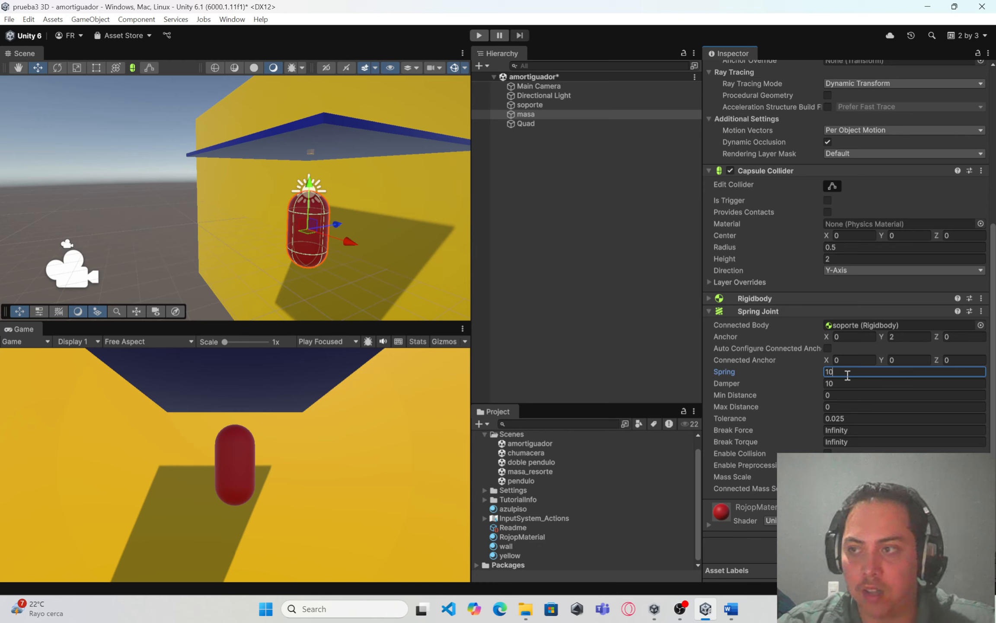
{"action": "left_click", "coordinate": [840, 382]}
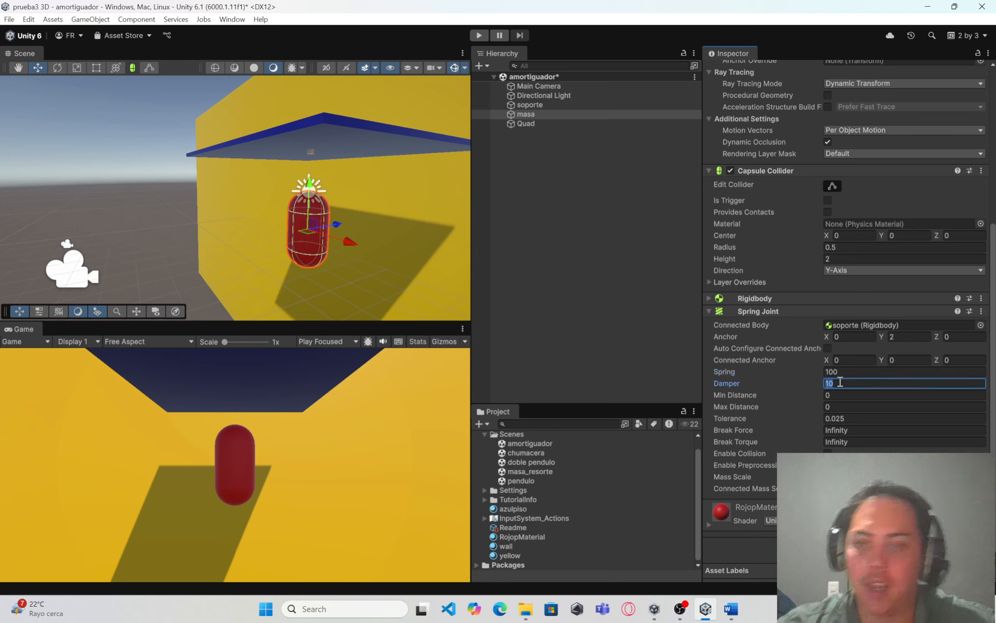
{"action": "left_click", "coordinate": [479, 35]}
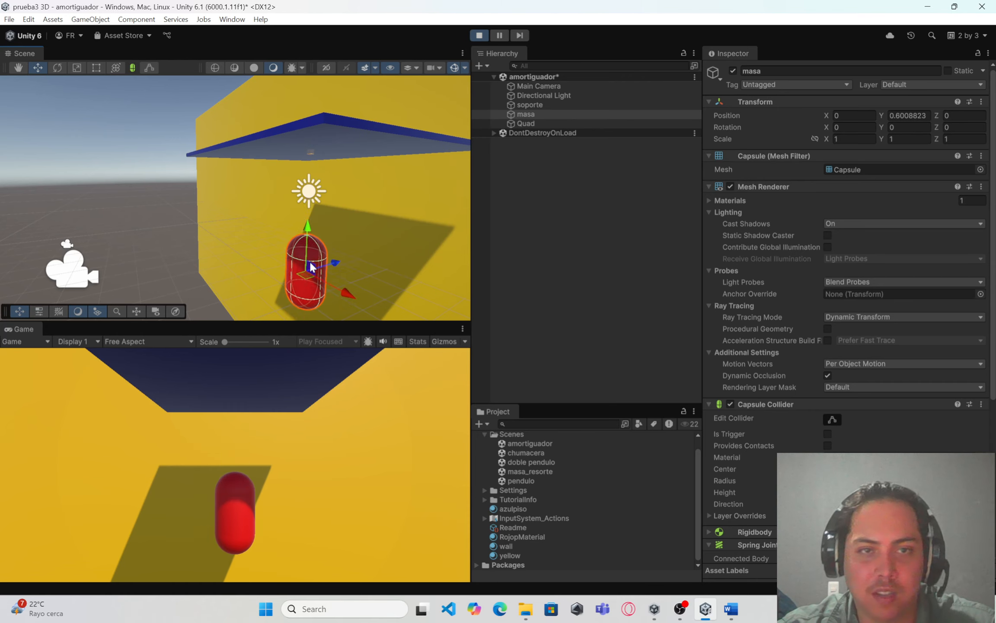
{"action": "scroll", "coordinate": [778, 314], "scroll_direction": "down", "scroll_amount": 5}
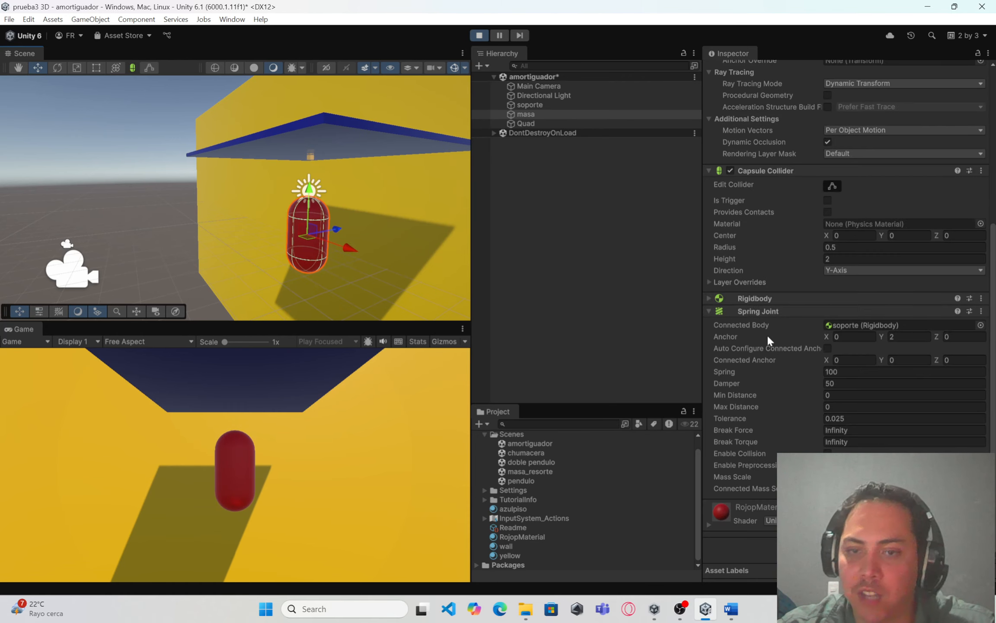
Open the pendulo, masa_resorte, doble pendulo and chumacera scenes one after another for review, and return to the amortiguador scene.
{"action": "double_click", "coordinate": [538, 480]}
{"action": "left_click", "coordinate": [493, 328]}
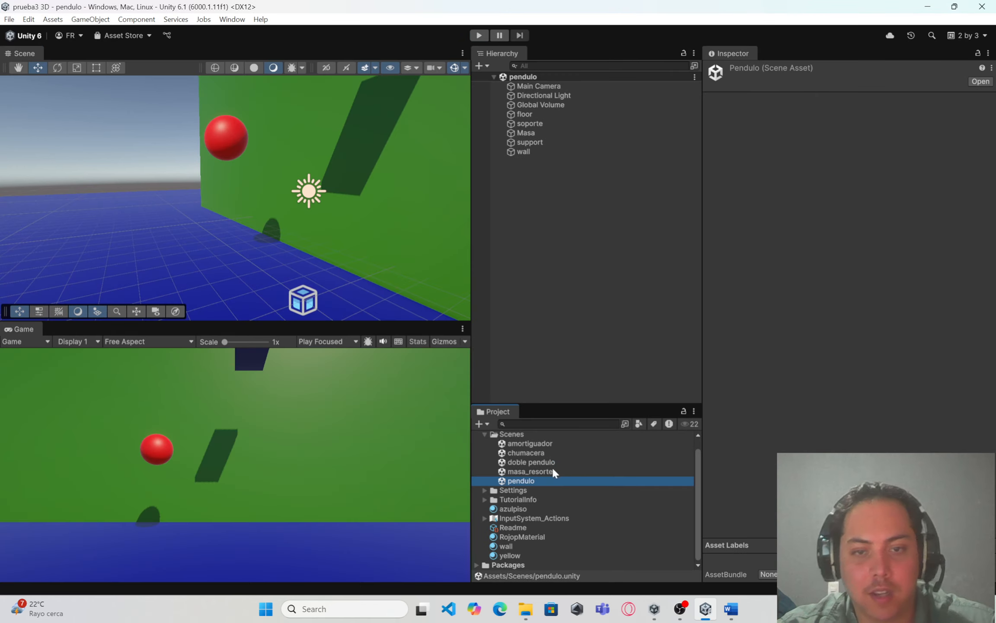
{"action": "double_click", "coordinate": [548, 472]}
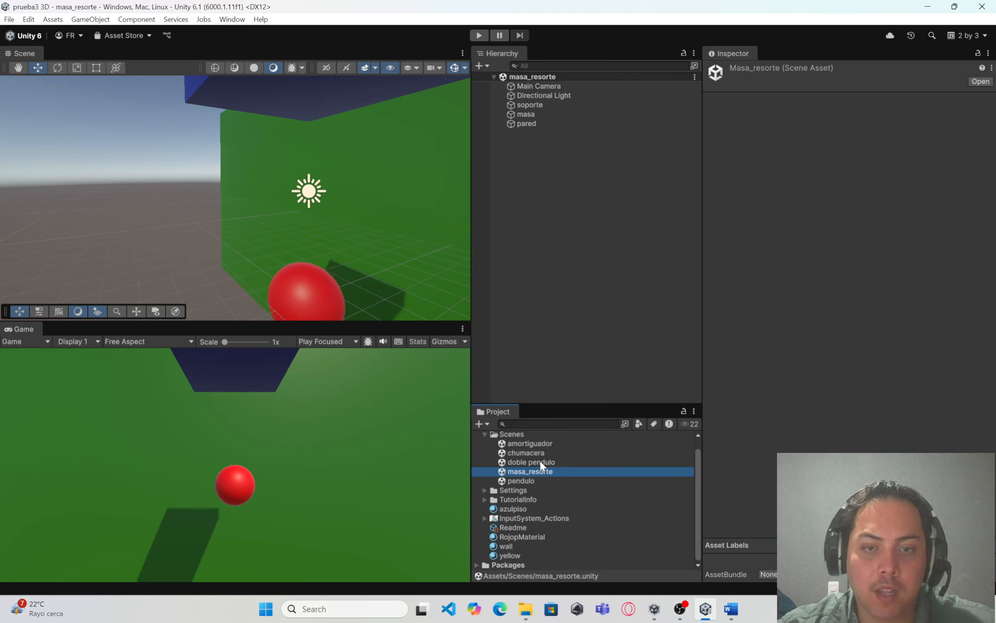
{"action": "double_click", "coordinate": [539, 463]}
{"action": "double_click", "coordinate": [529, 455]}
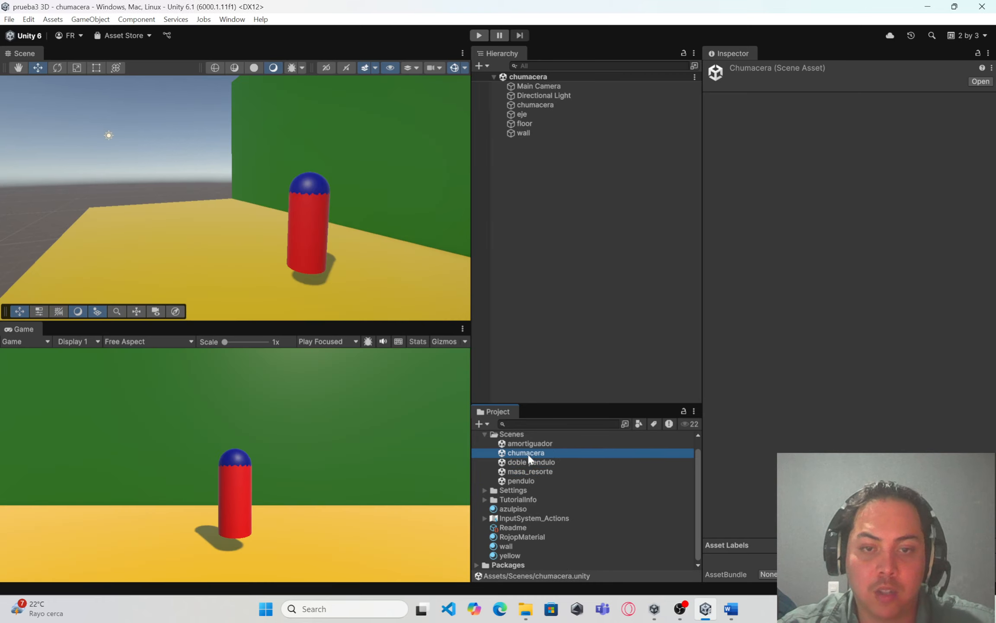
{"action": "double_click", "coordinate": [543, 443]}
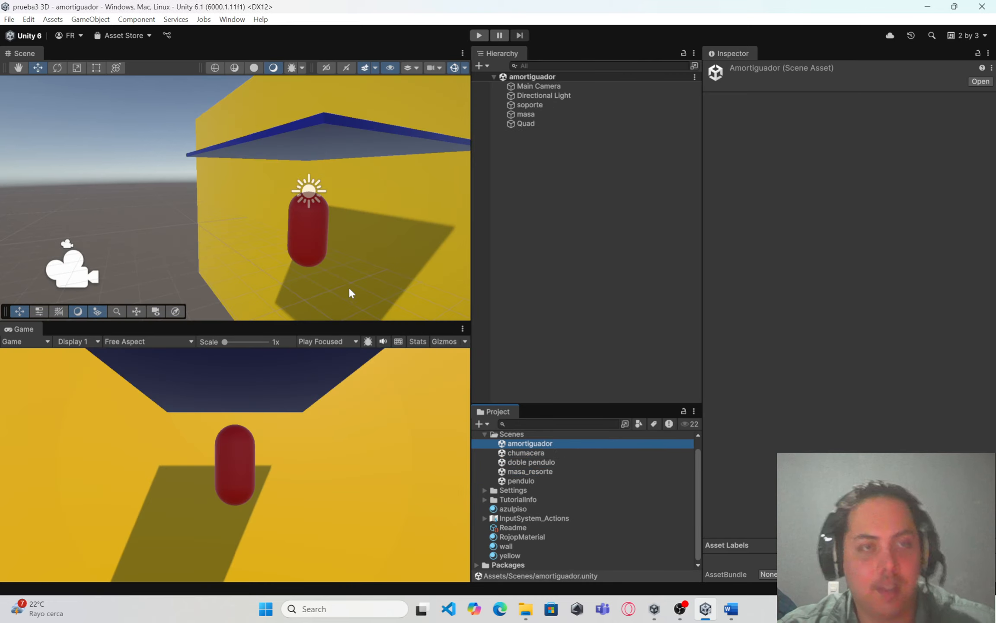